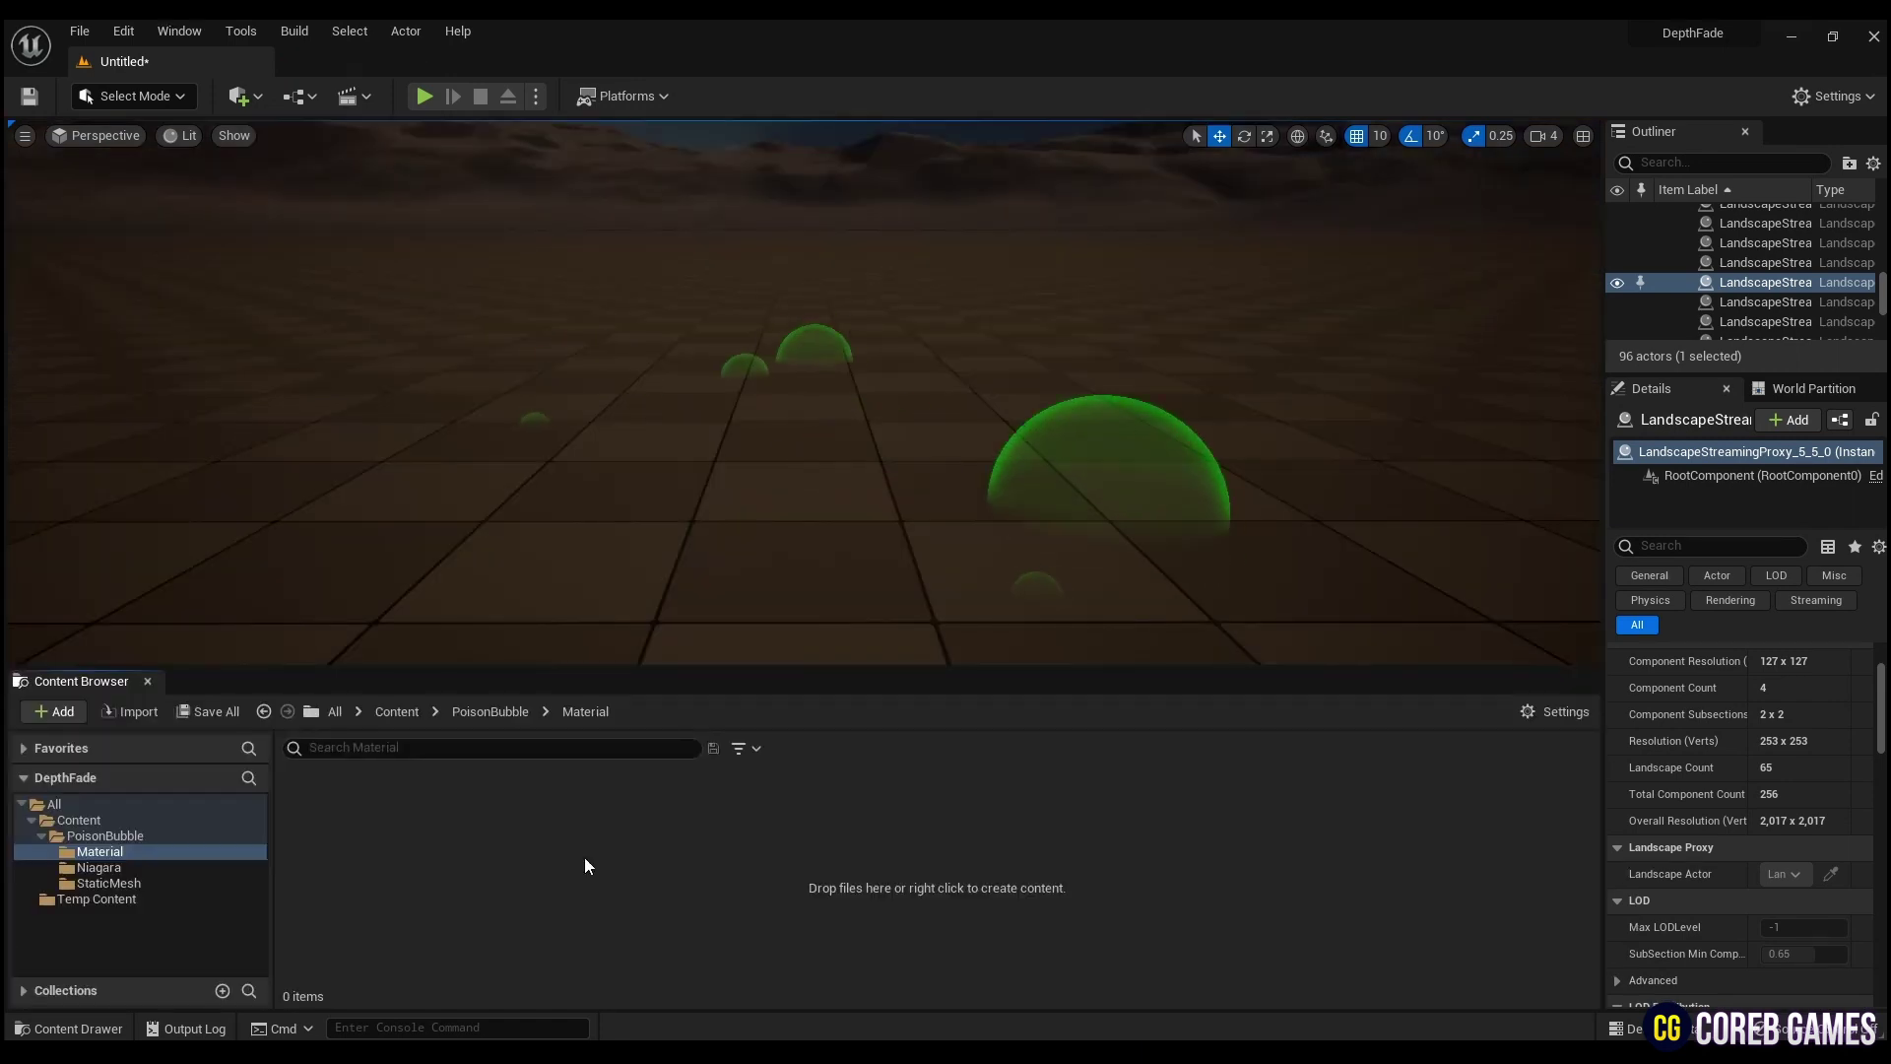
# Create a material named M_Bubble in the Material folder and open it for editing.
pyautogui.rightClick(583, 857)
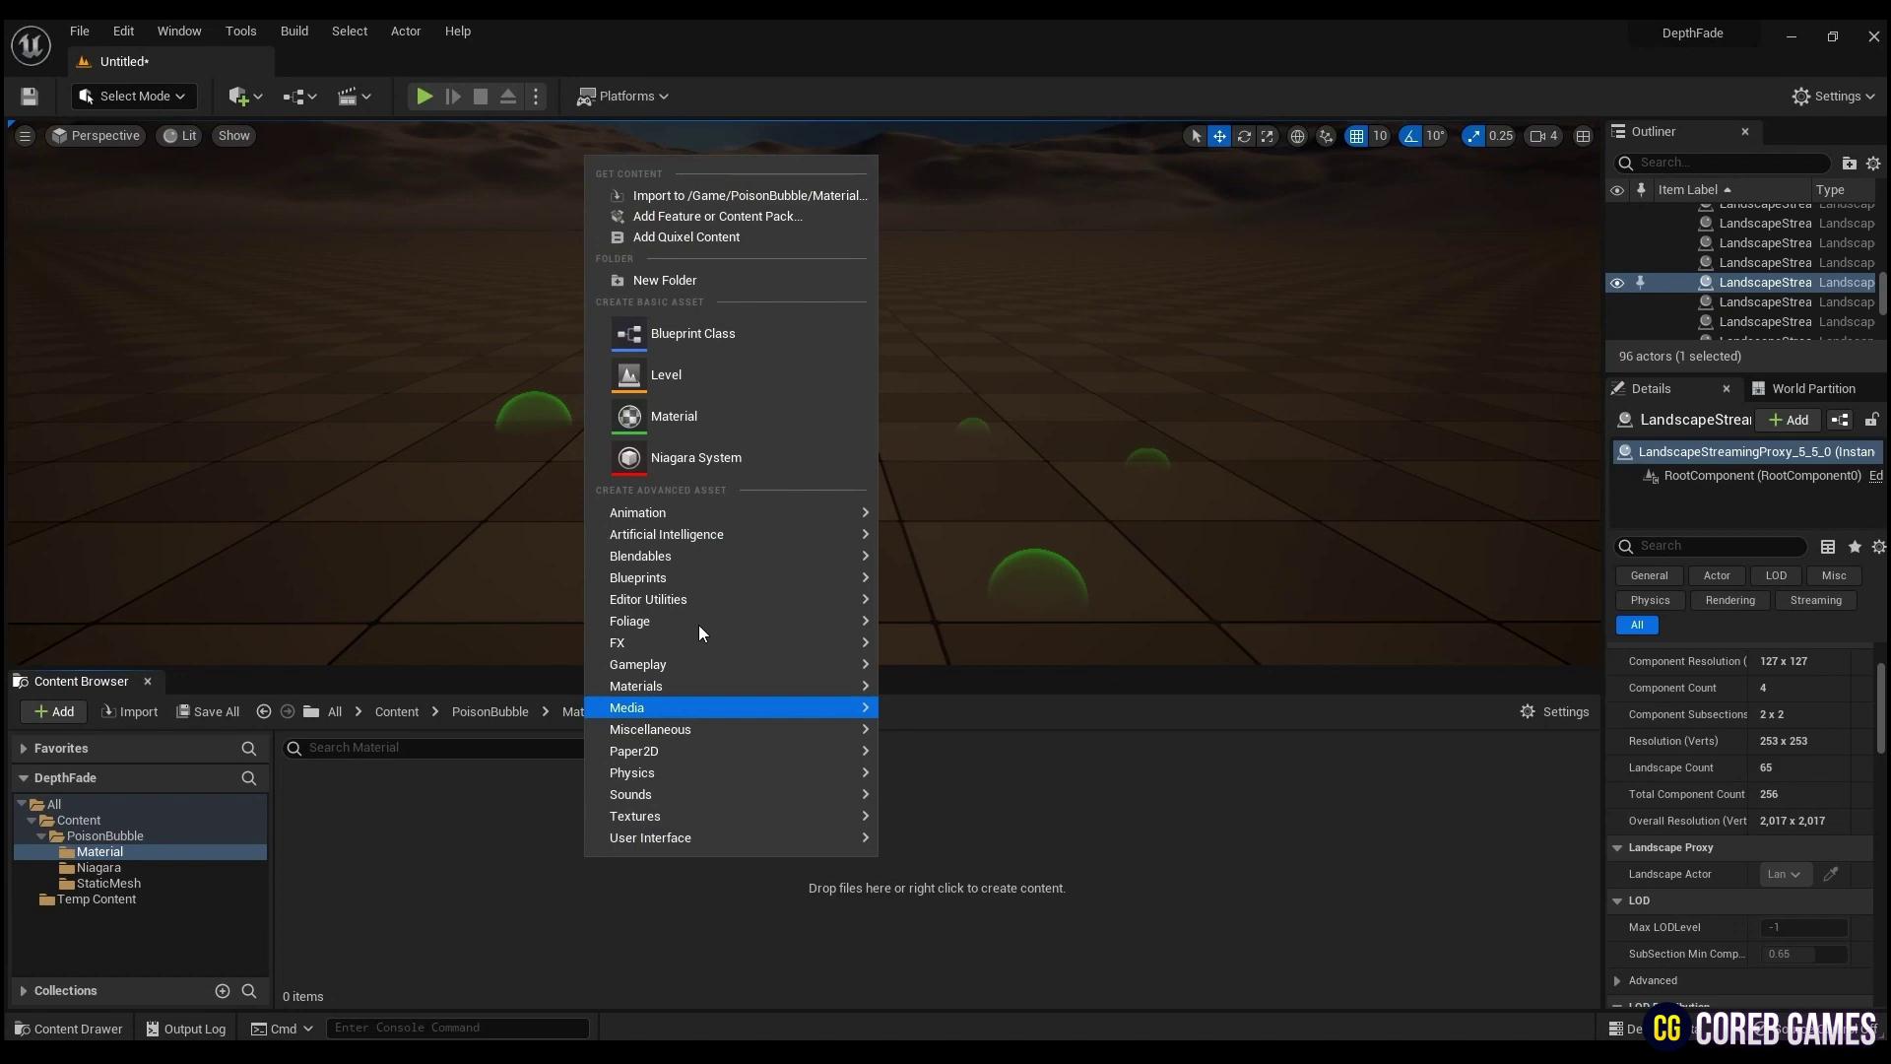
pyautogui.click(700, 414)
pyautogui.write('M_Bubble')
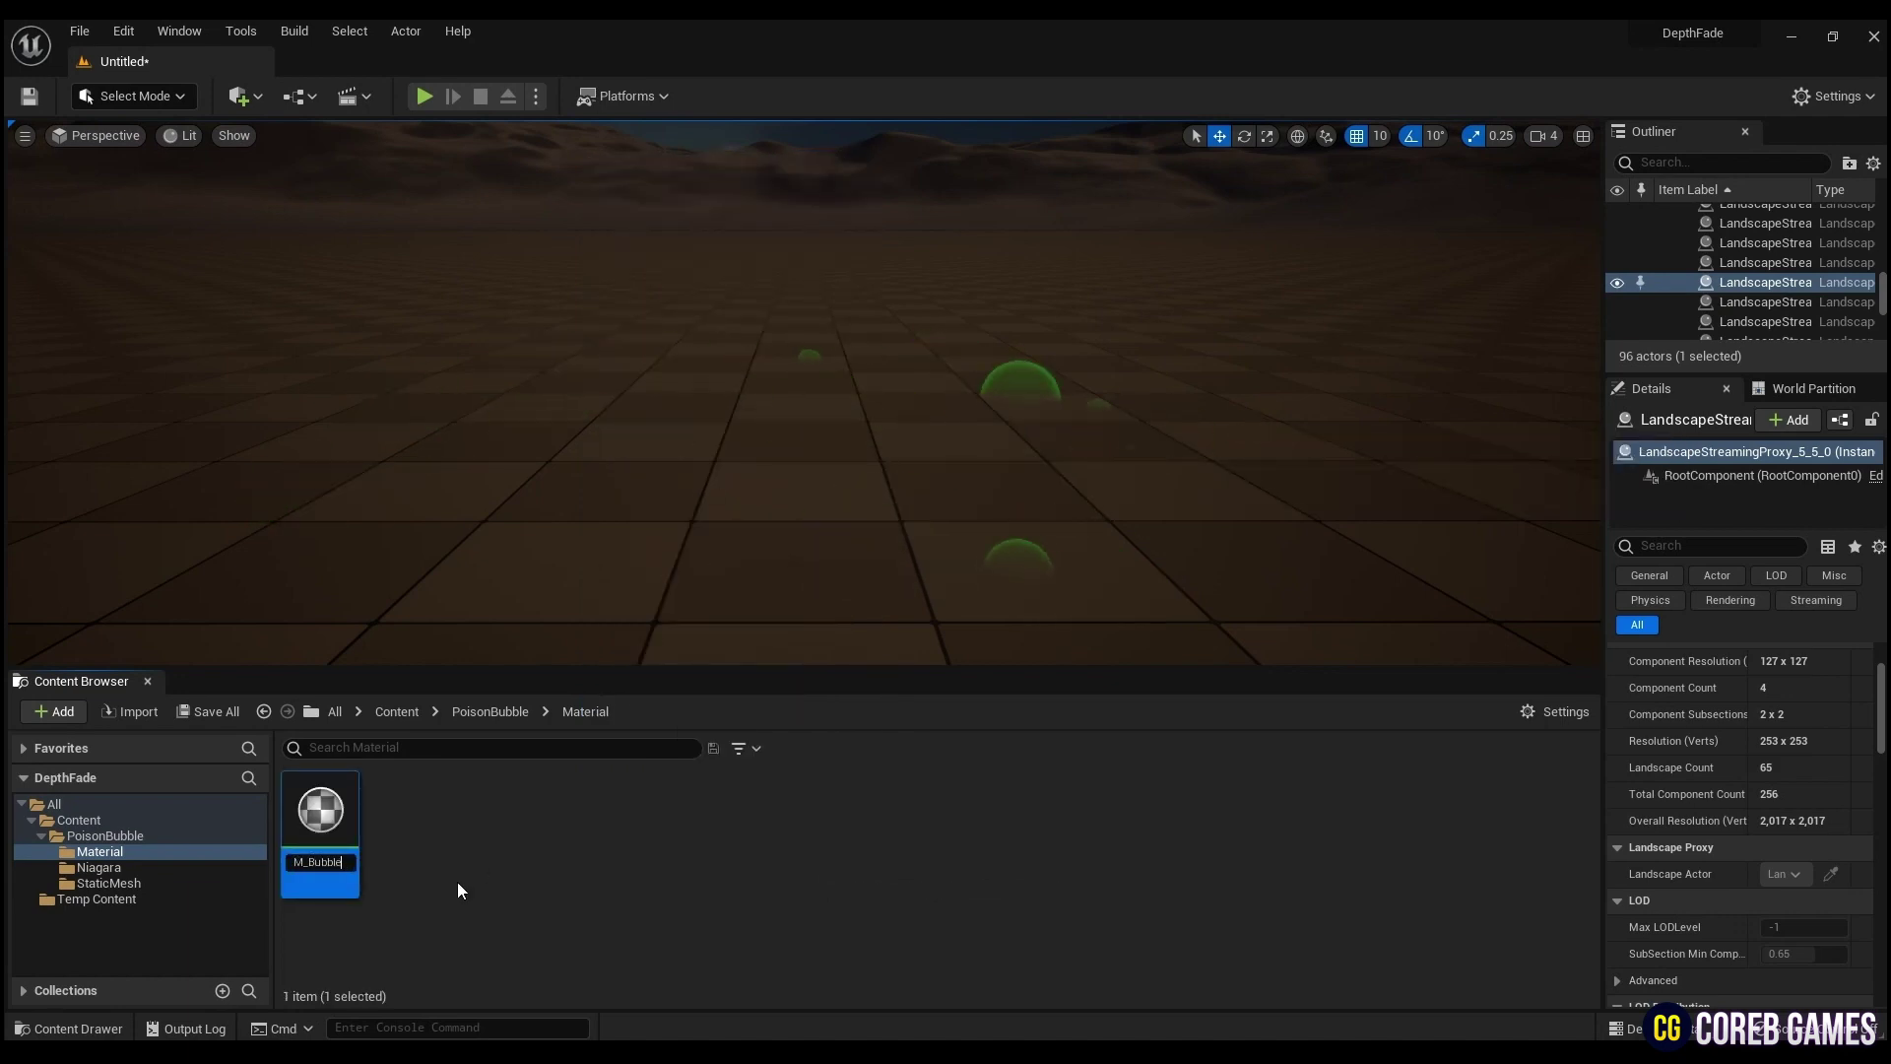
pyautogui.press('Return')
pyautogui.doubleClick(320, 818)
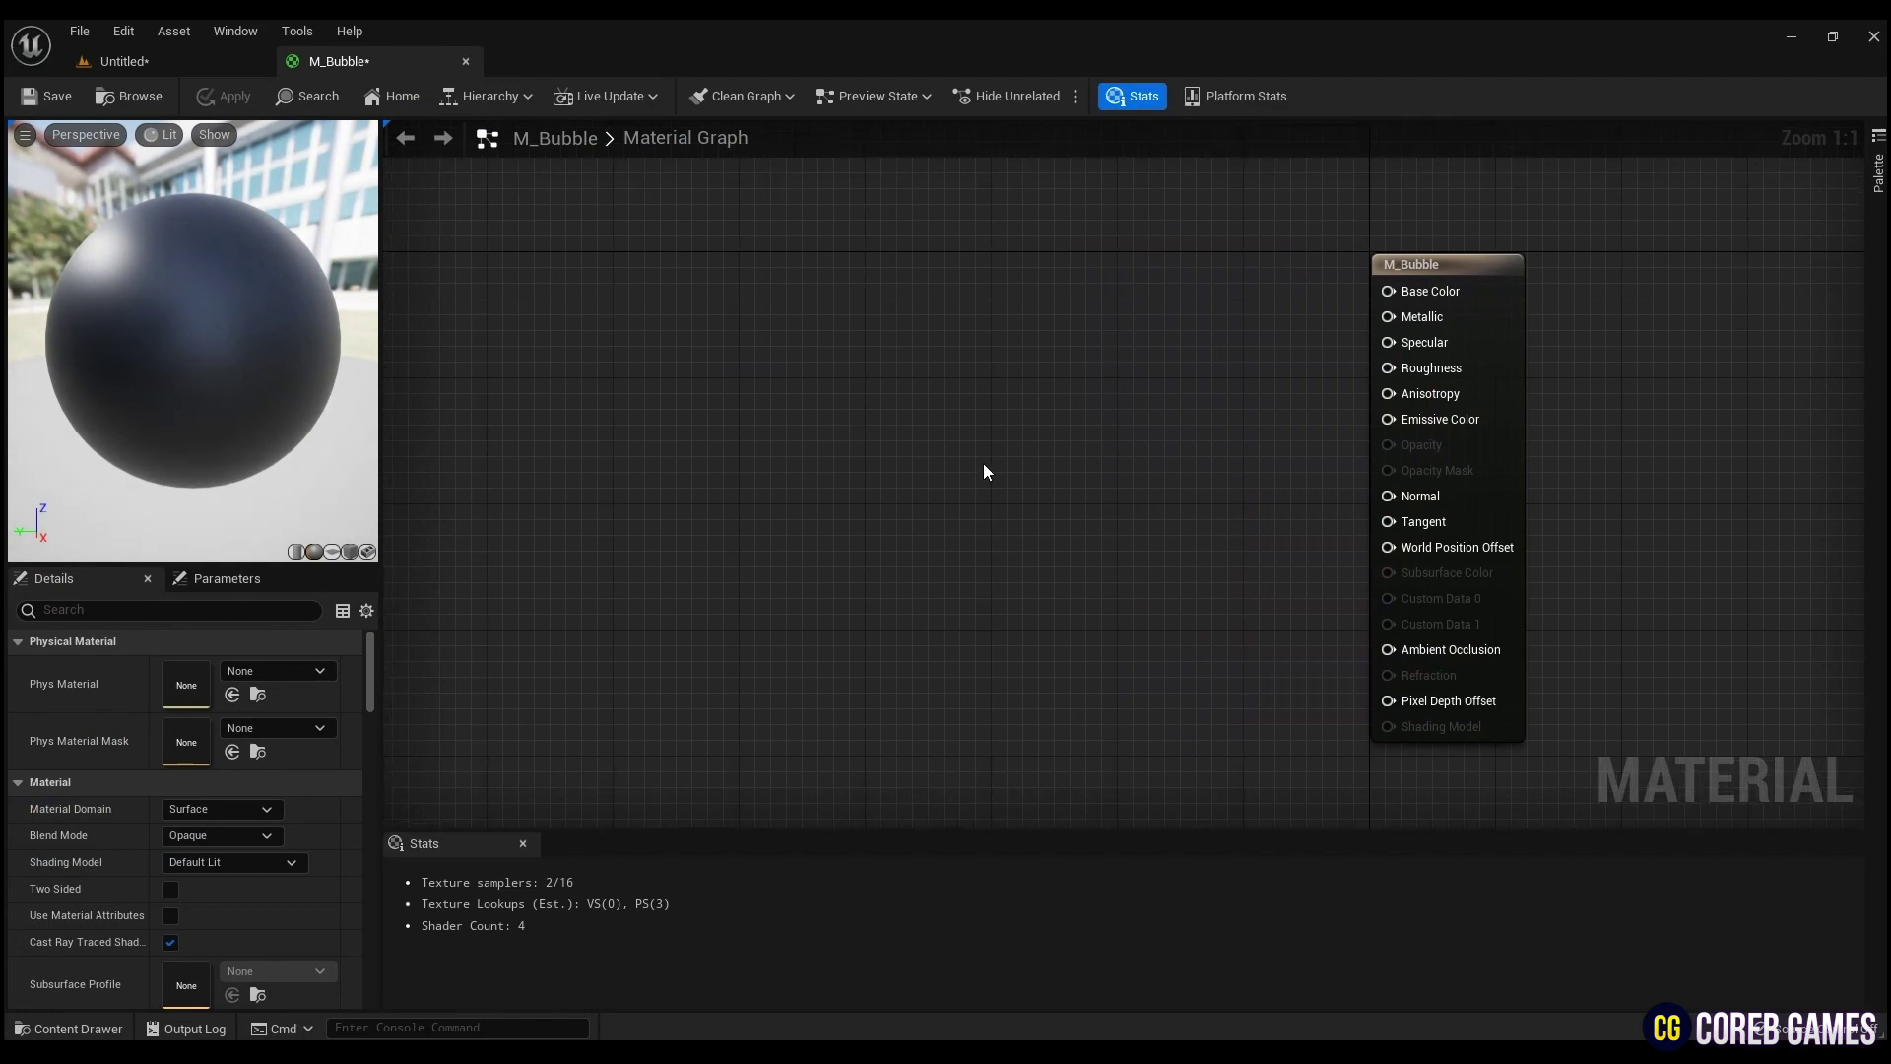
# Set the material's Blend Mode to Translucent and Shading Model to Unlit, and enable Two Sided.
pyautogui.click(275, 835)
pyautogui.click(230, 896)
pyautogui.click(232, 857)
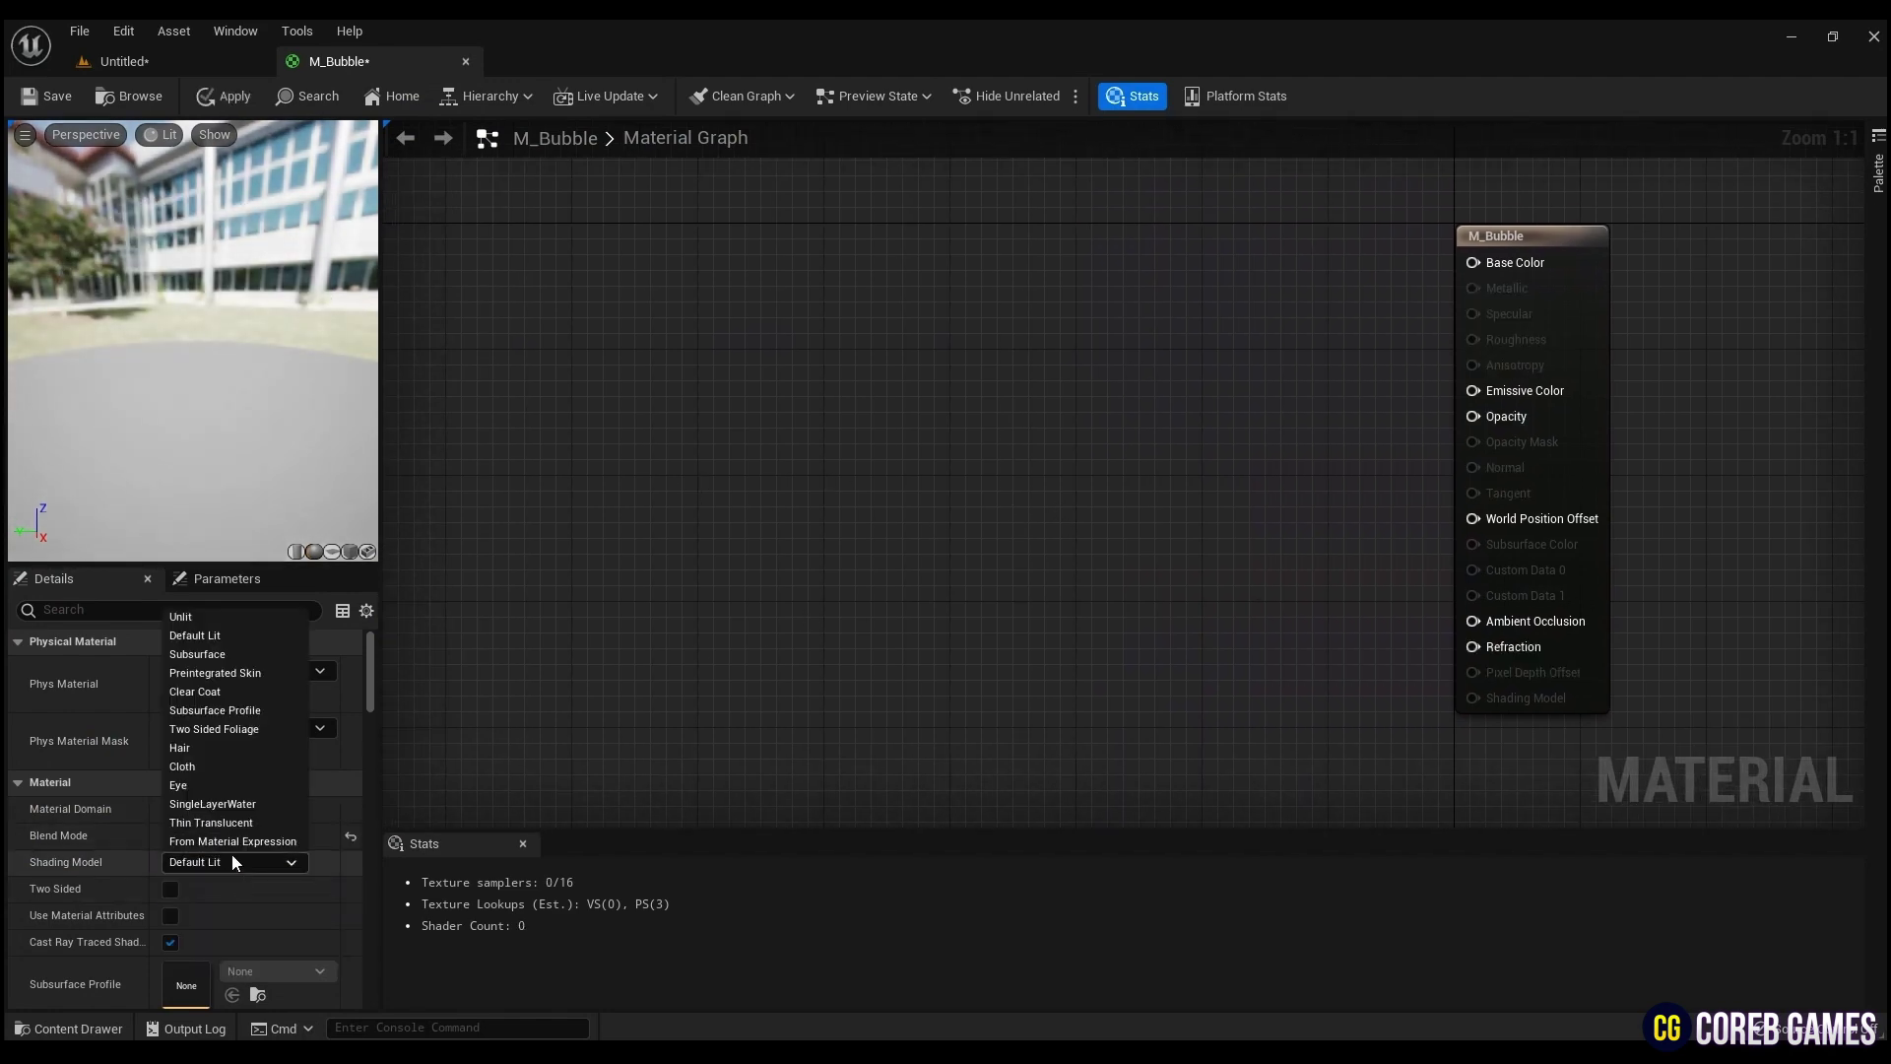
pyautogui.click(246, 616)
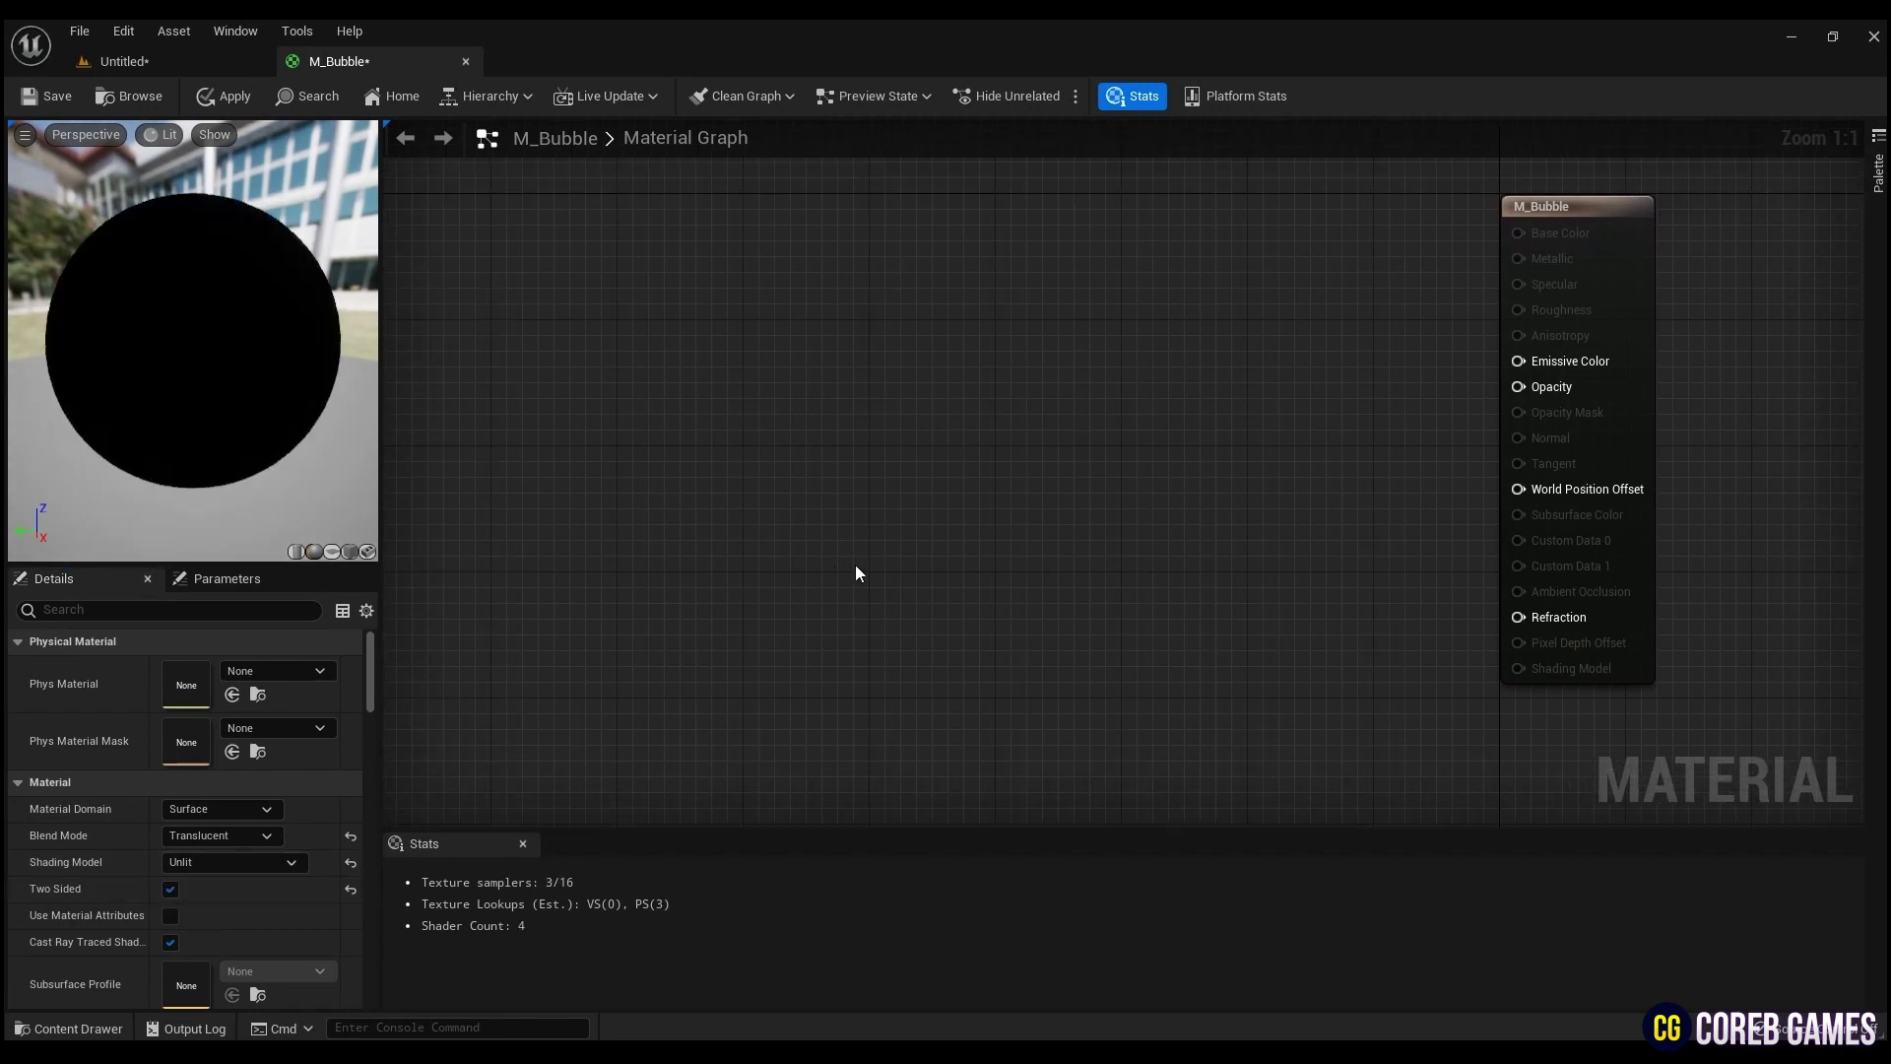
# Add a Depth Fade node to the material graph and place it well before the M_Bubble output node.
pyautogui.rightClick(994, 540)
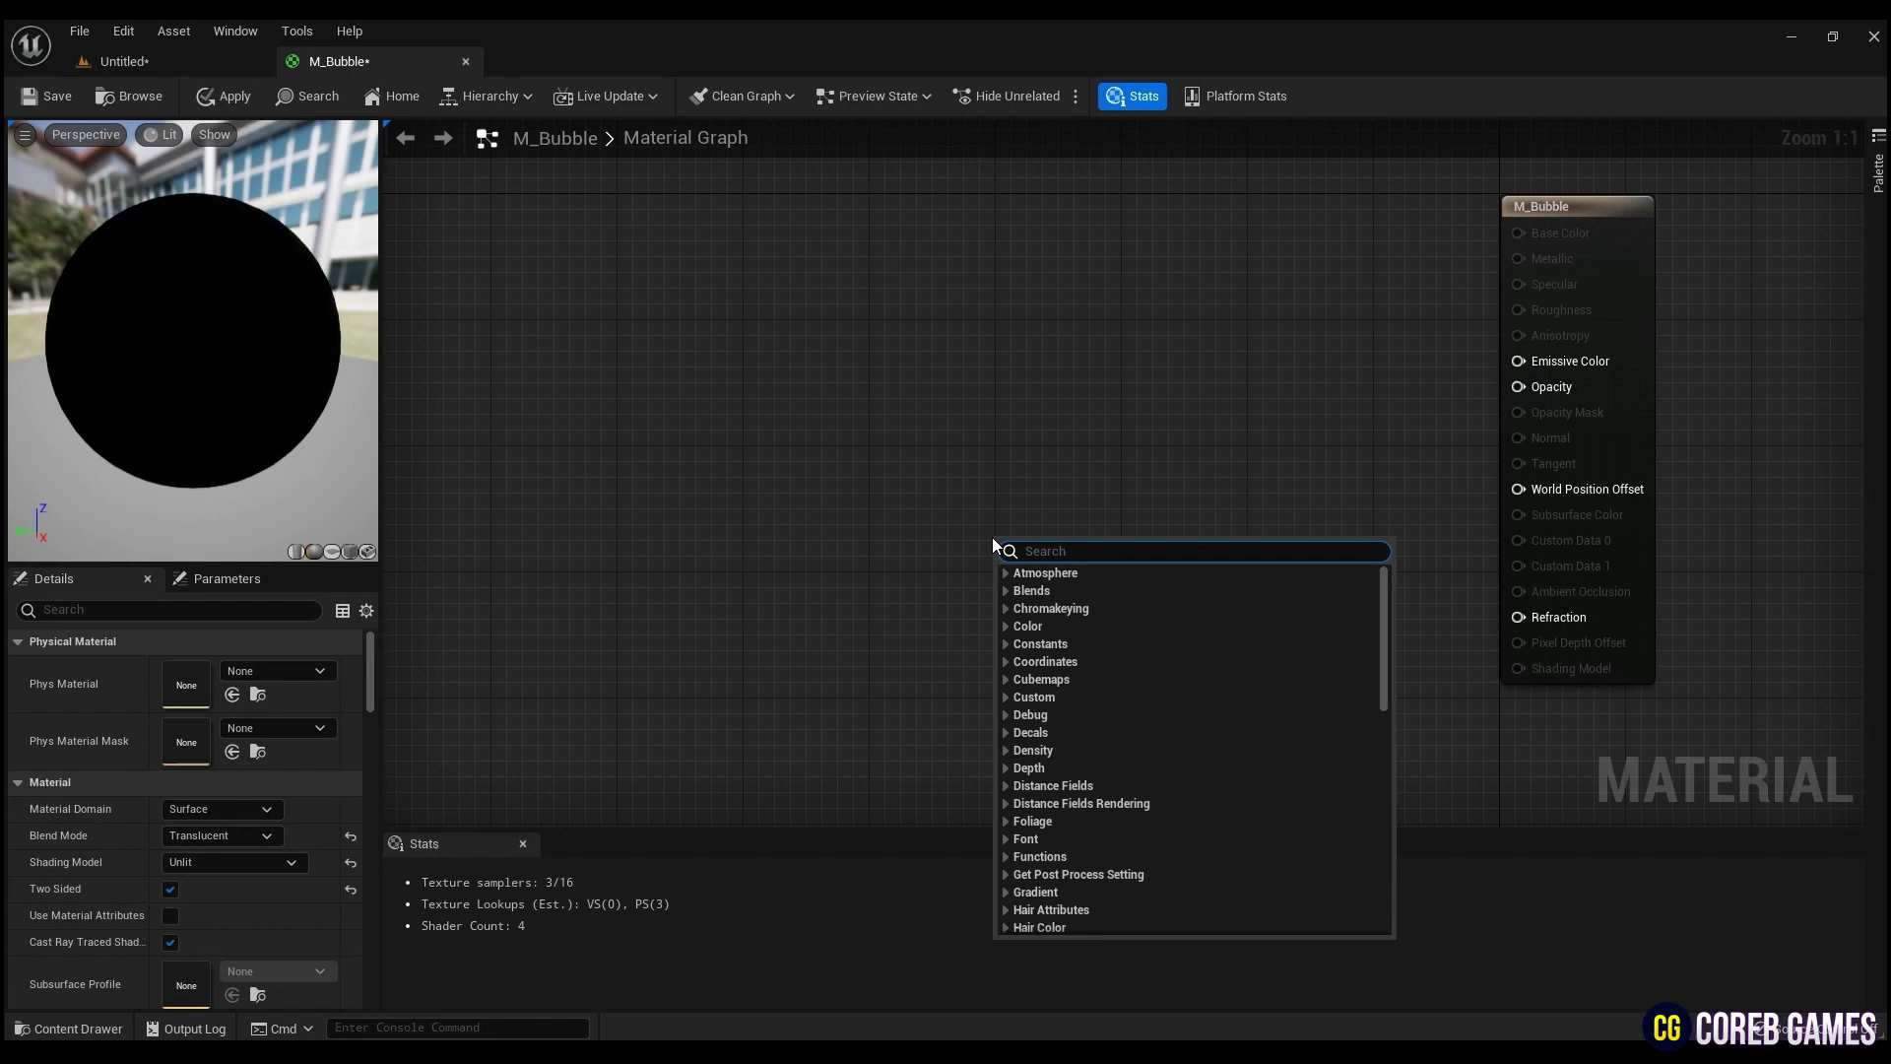
pyautogui.write('depth')
pyautogui.press('Return')
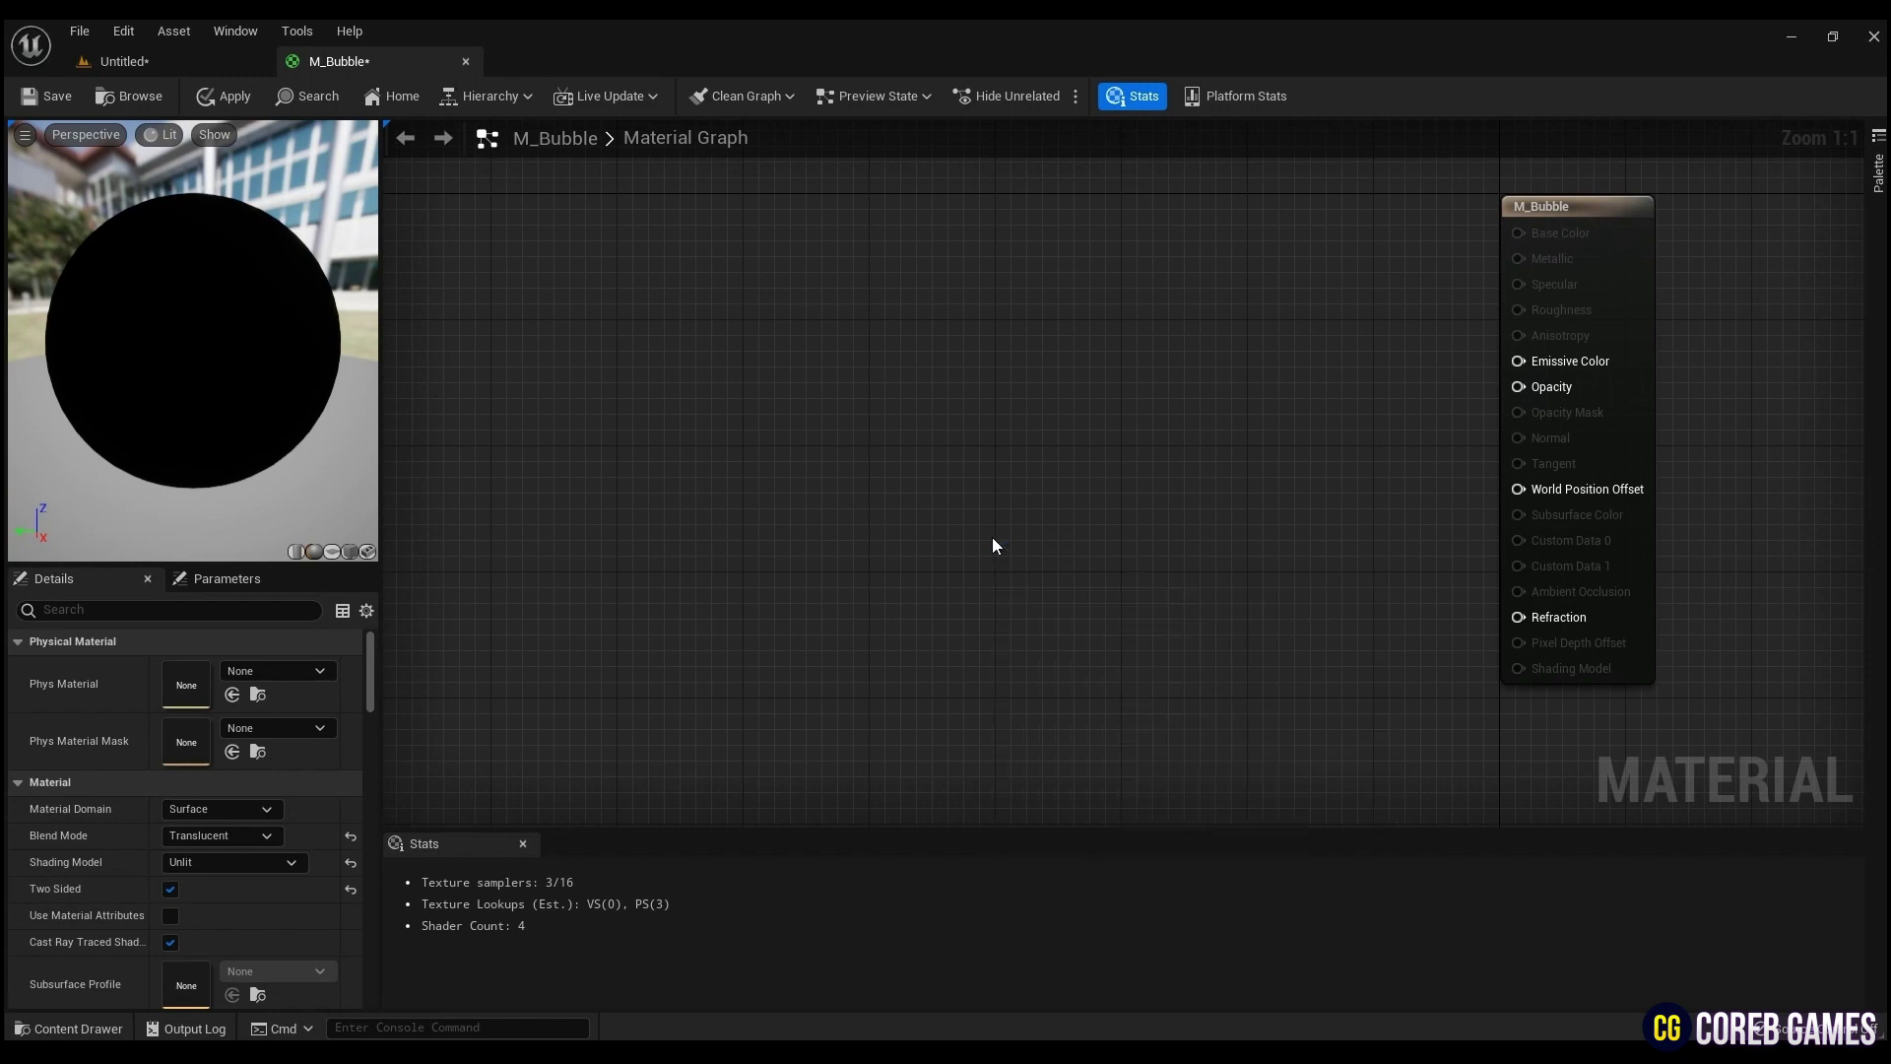
pyautogui.moveTo(1057, 555); pyautogui.dragTo(806, 528)
pyautogui.moveTo(1122, 556); pyautogui.dragTo(1327, 530, button='right')
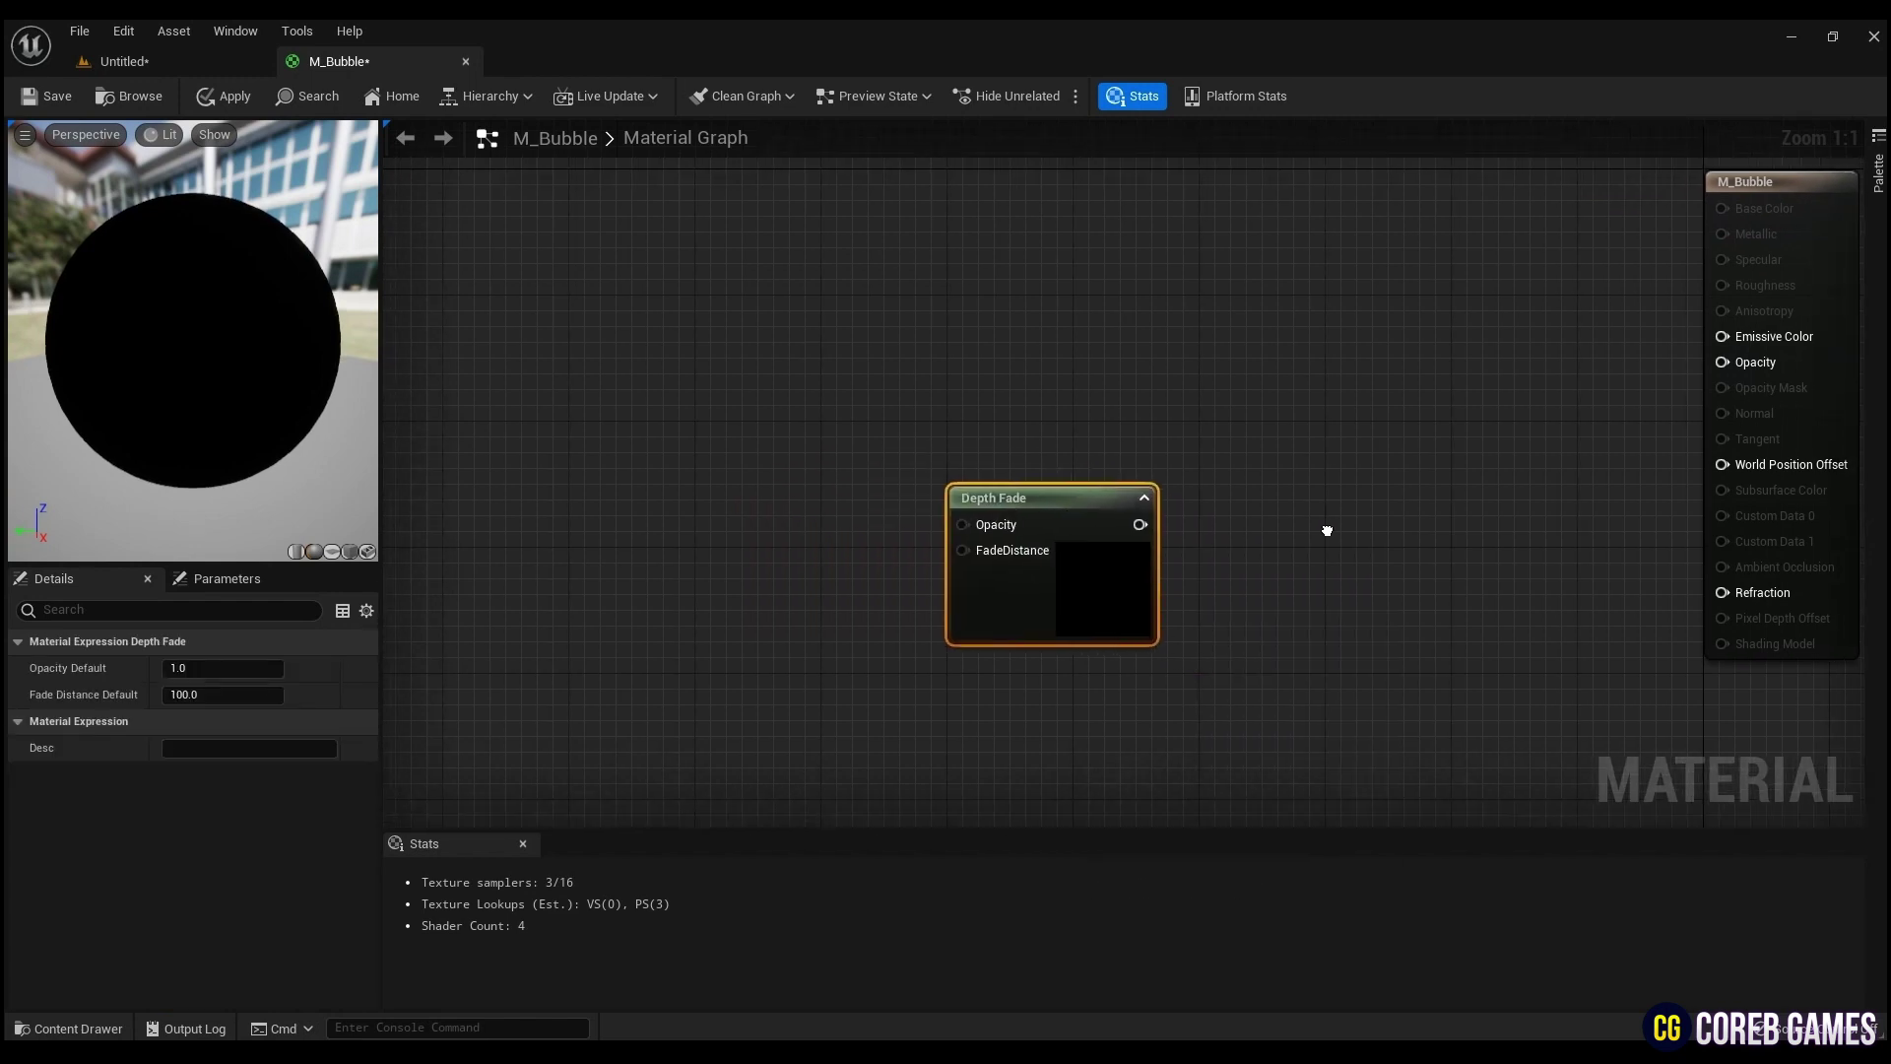
# Feed Depth Fade's Opacity input from a constant converted to a scalar parameter named Opacity.
pyautogui.click(777, 530)
pyautogui.click(760, 470)
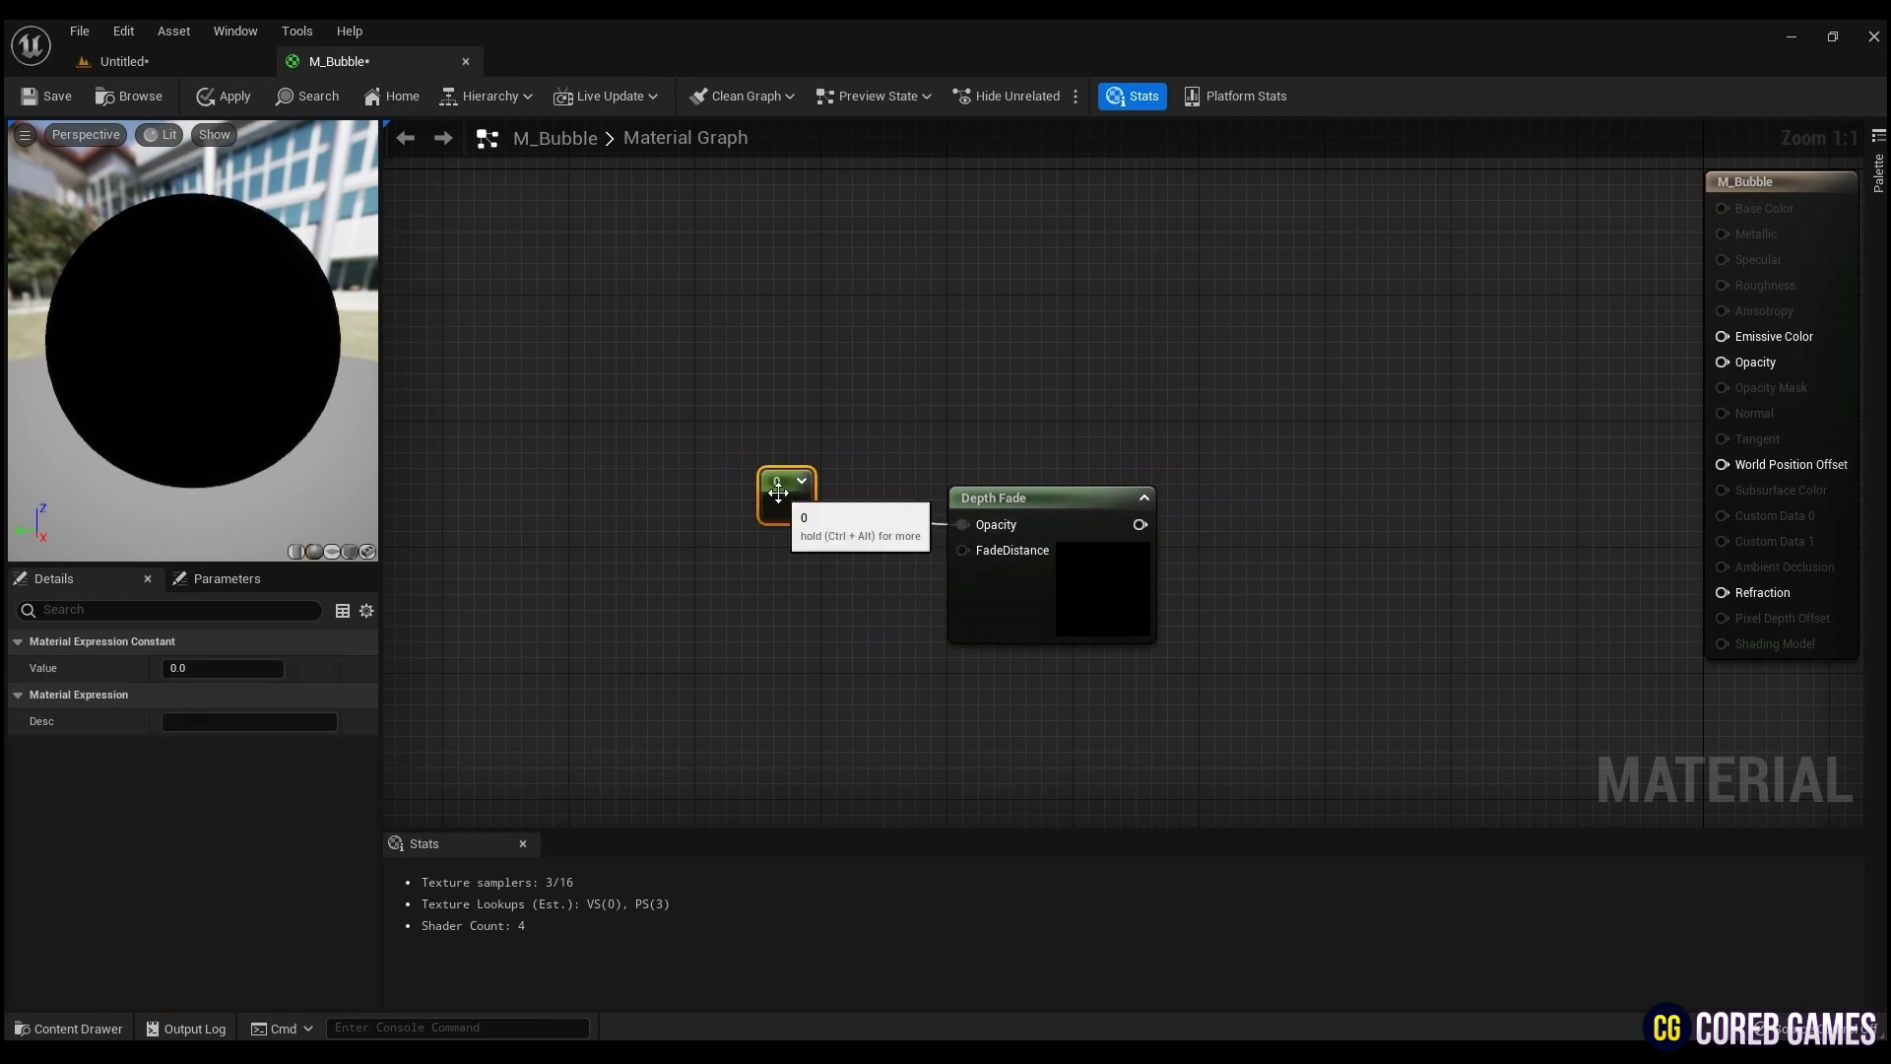
pyautogui.rightClick(778, 493)
pyautogui.click(838, 513)
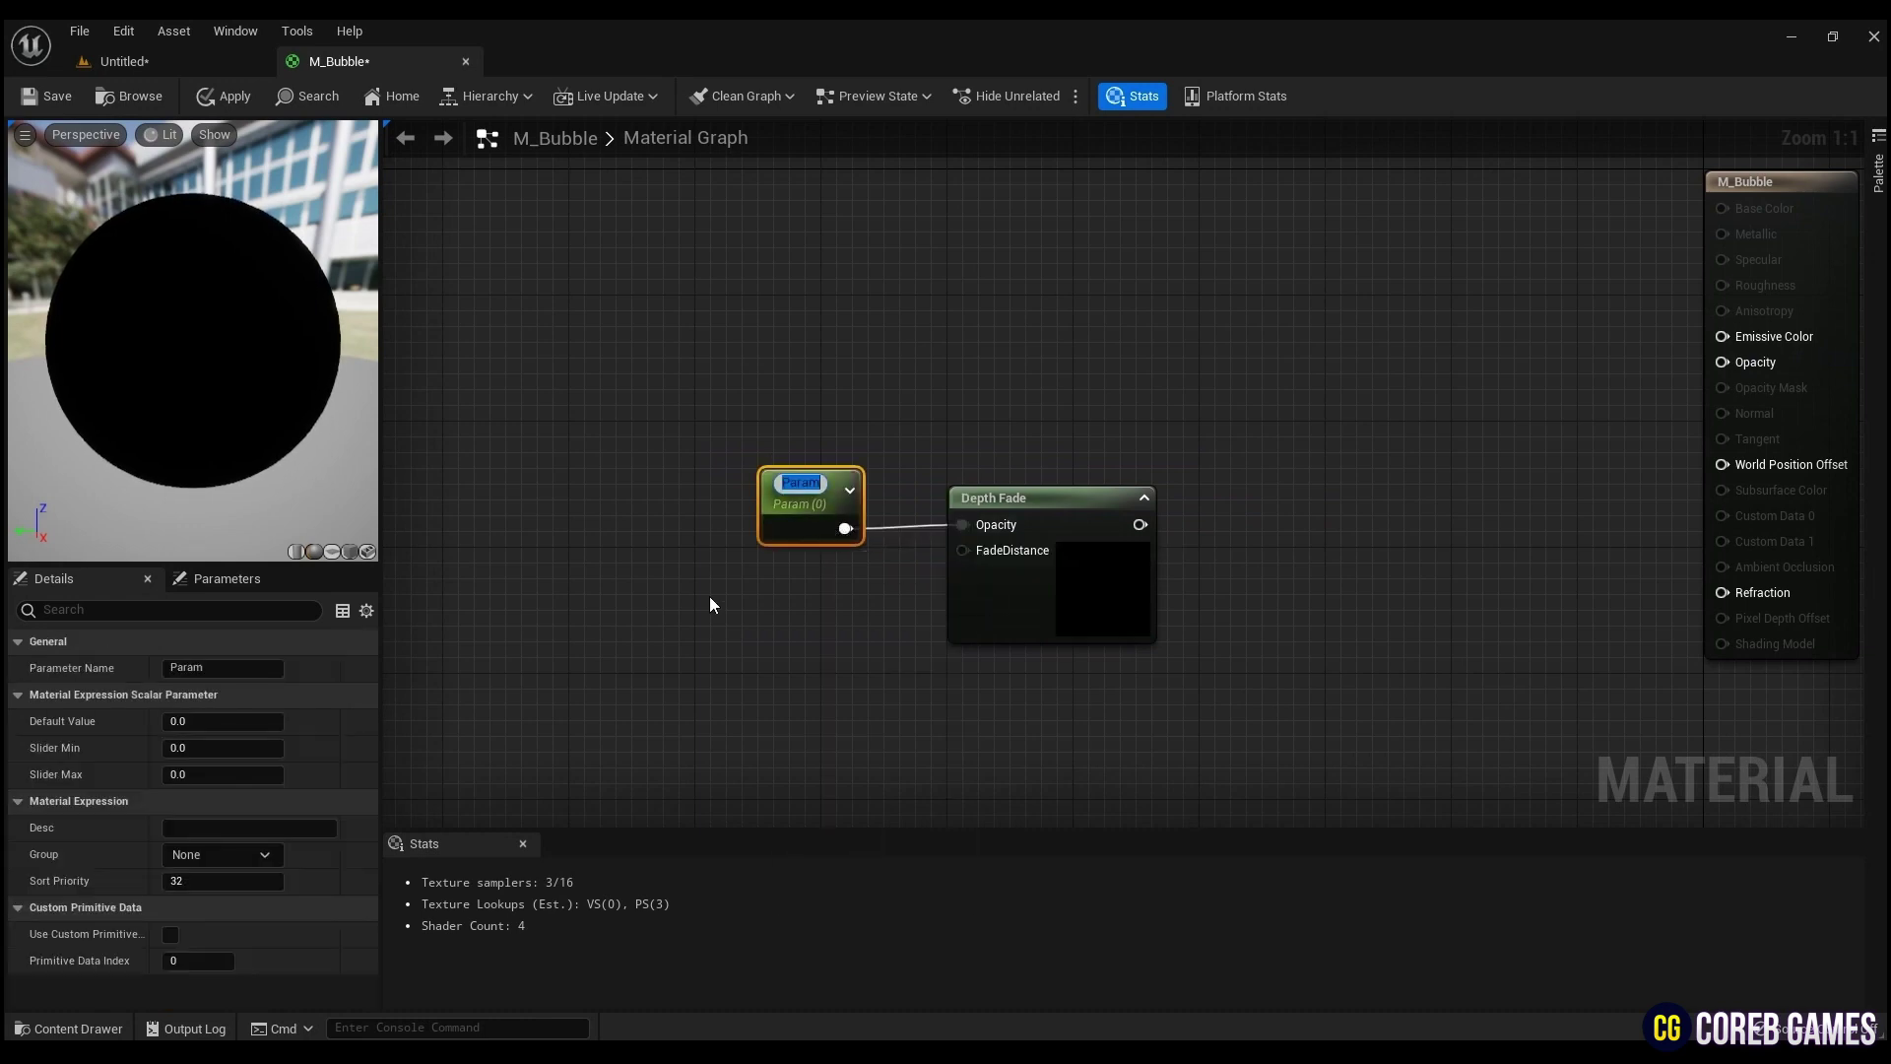
pyautogui.write('Opacity')
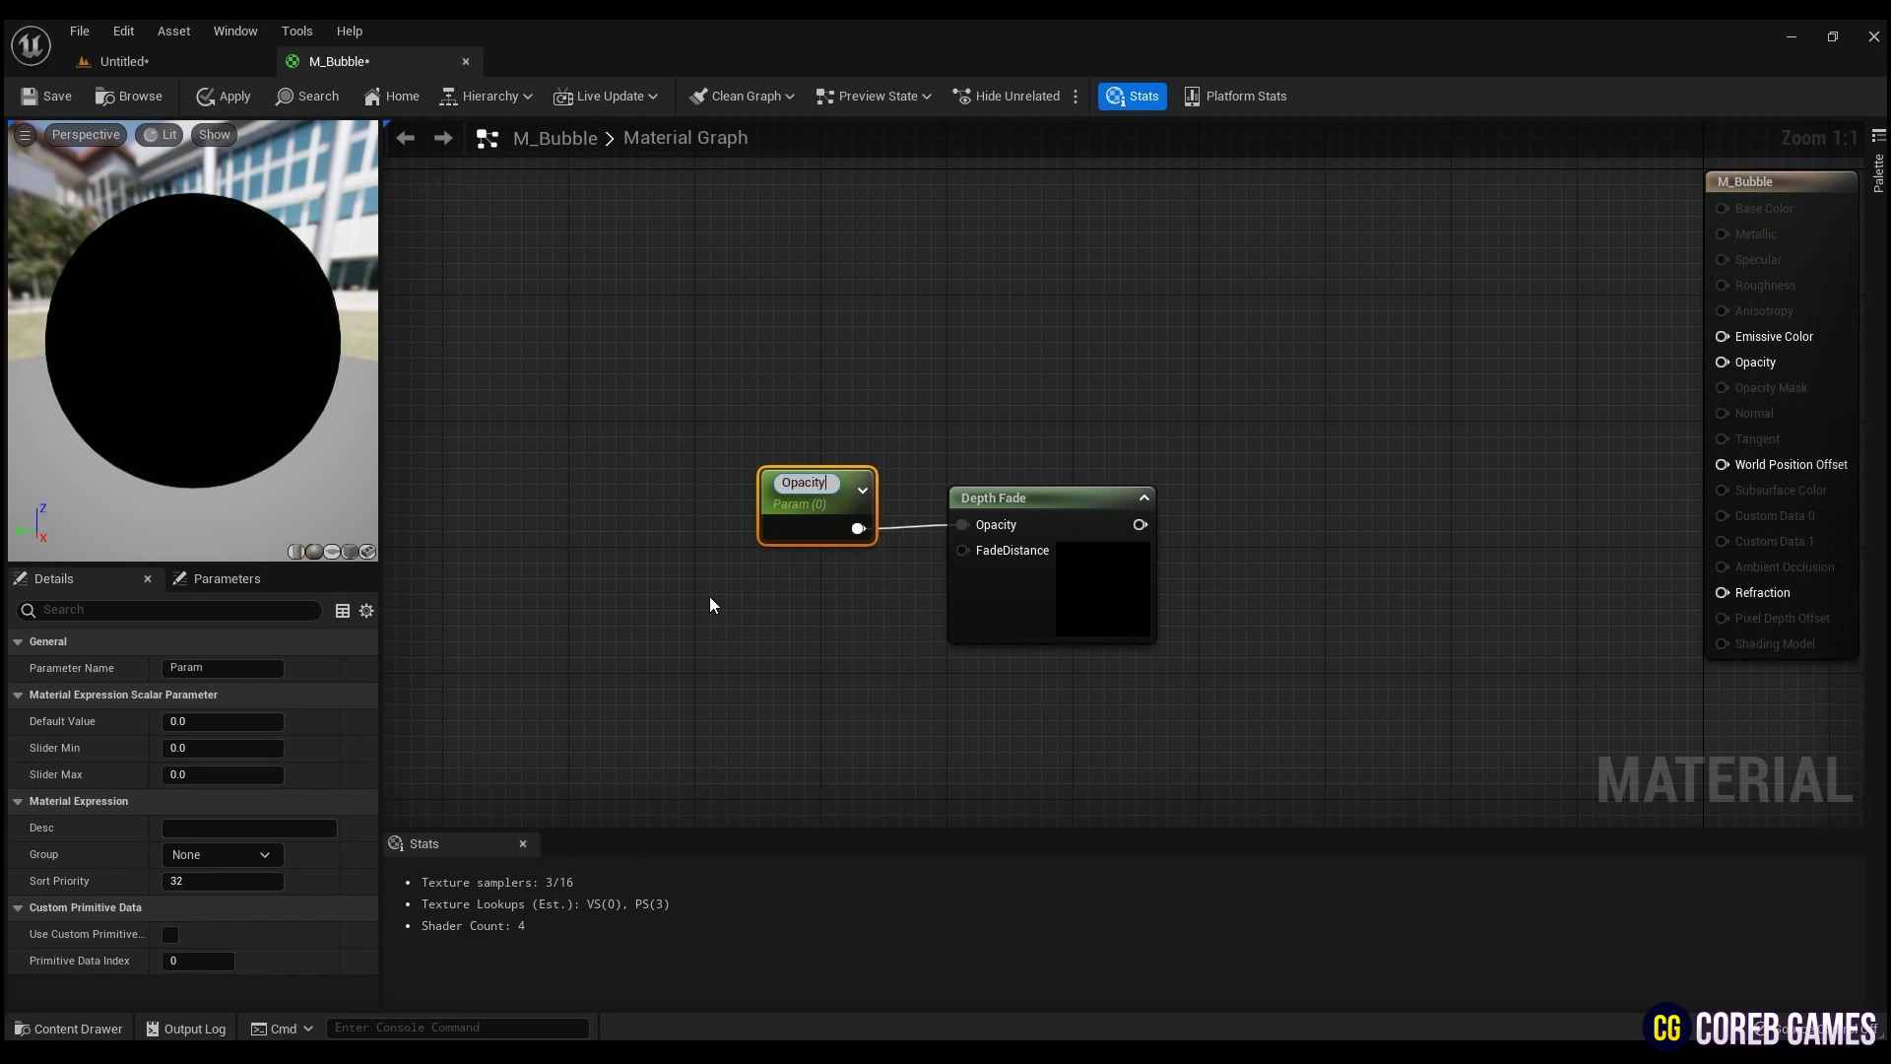
pyautogui.press('Return')
# Feed Depth Fade's FadeDistance input from a second constant converted to a parameter named FadeDistance.
pyautogui.moveTo(854, 655); pyautogui.dragTo(895, 615, button='right')
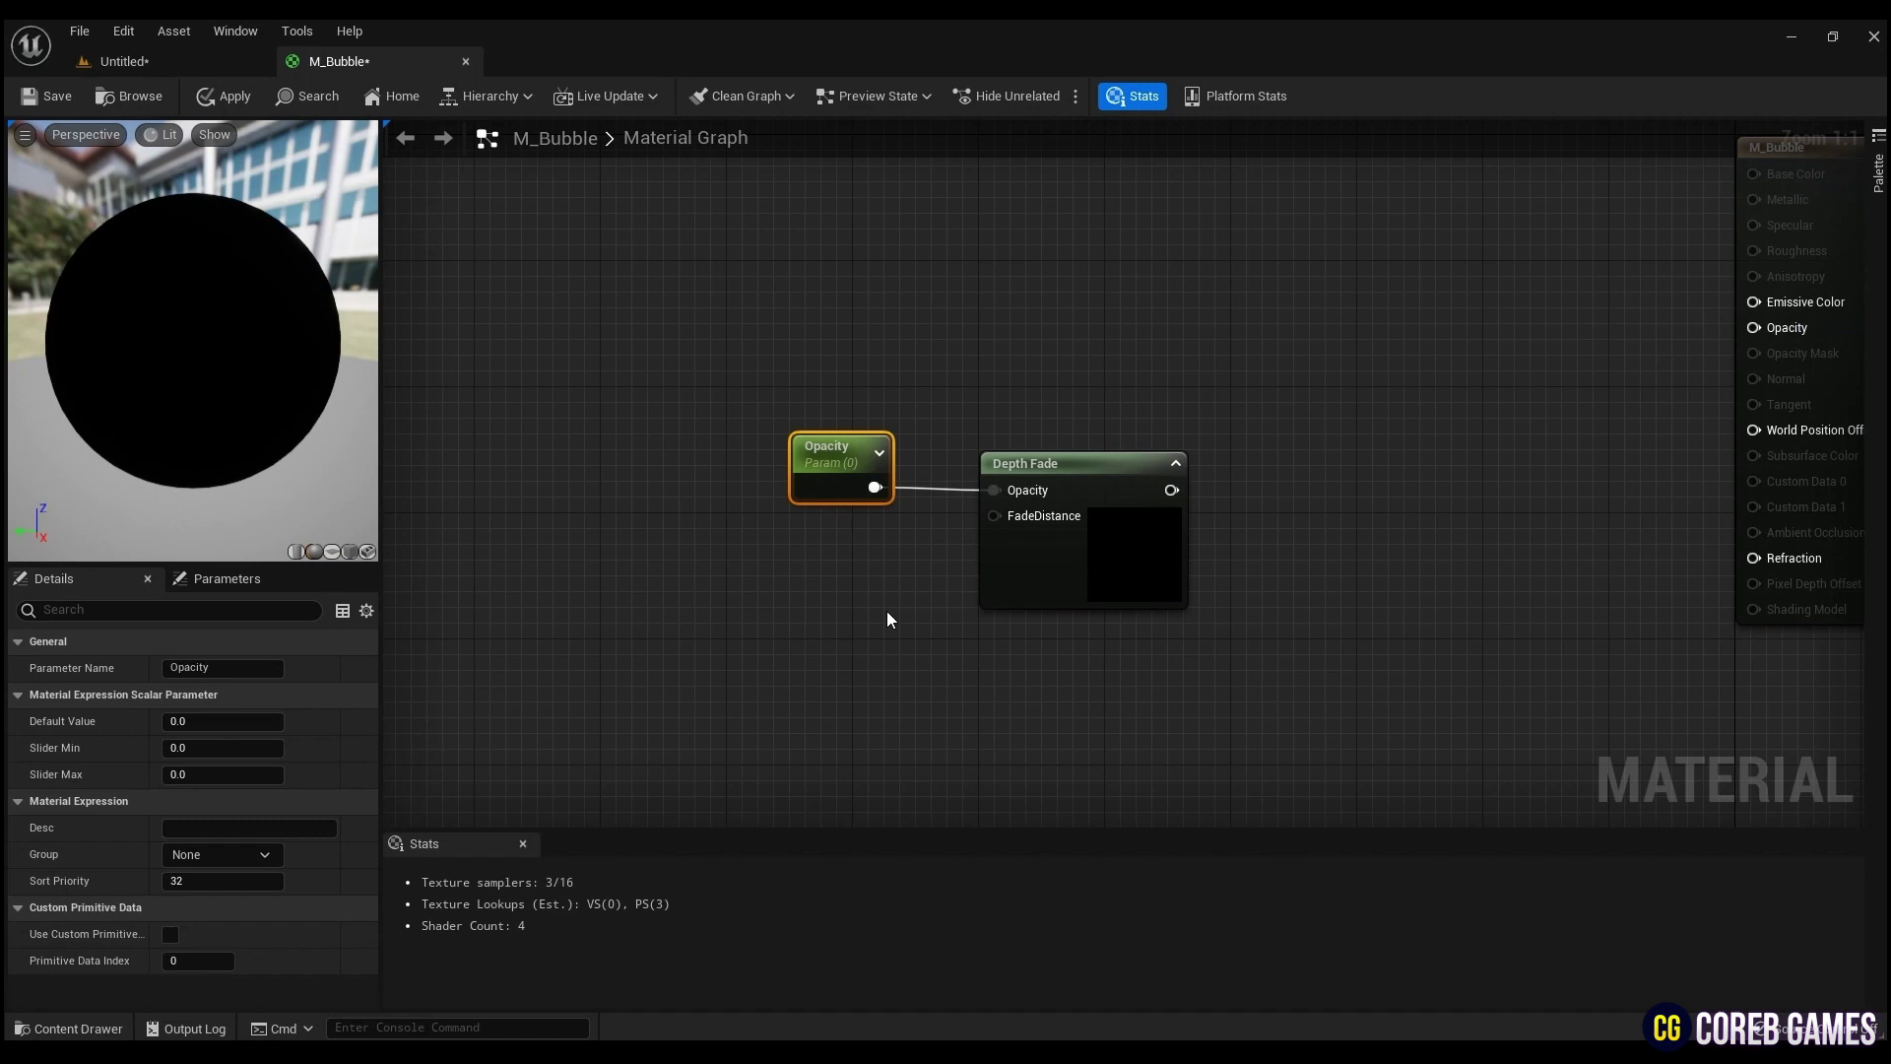
pyautogui.click(887, 619)
pyautogui.click(829, 583)
pyautogui.moveTo(876, 619); pyautogui.dragTo(1024, 534)
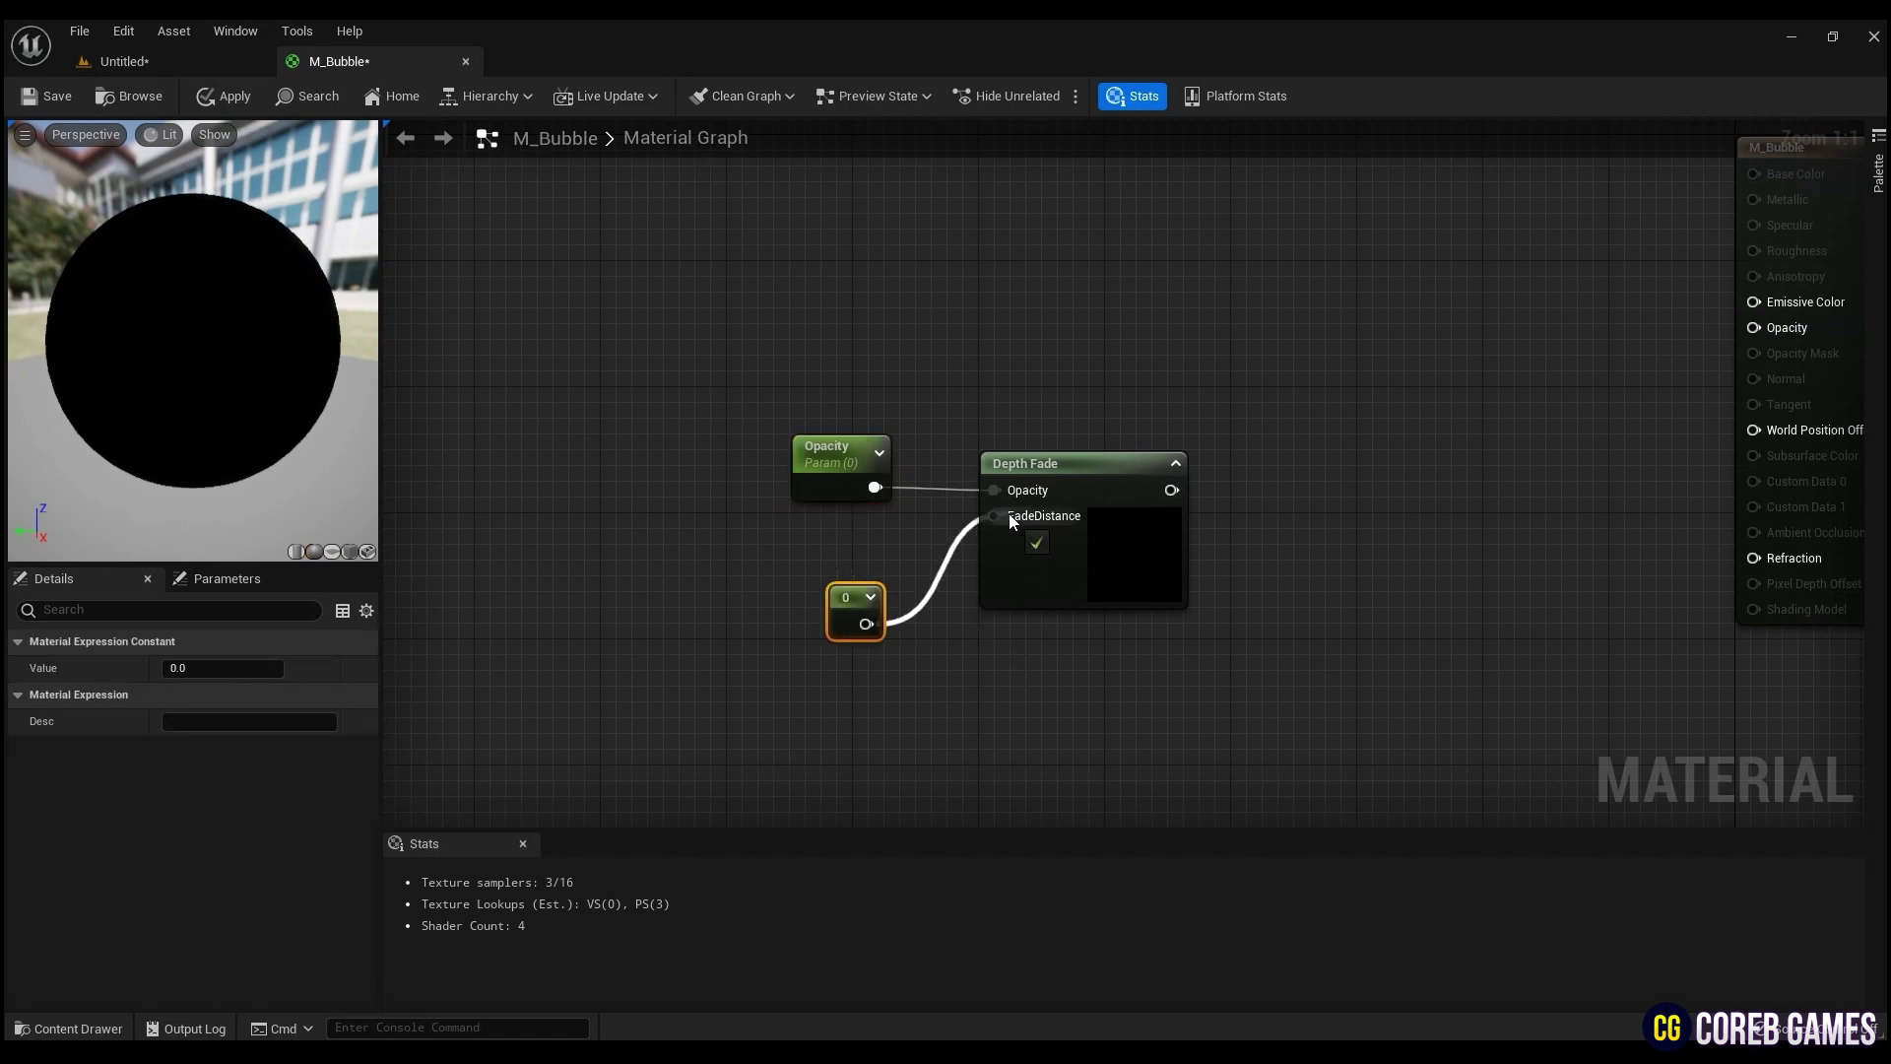
pyautogui.rightClick(847, 601)
pyautogui.click(929, 638)
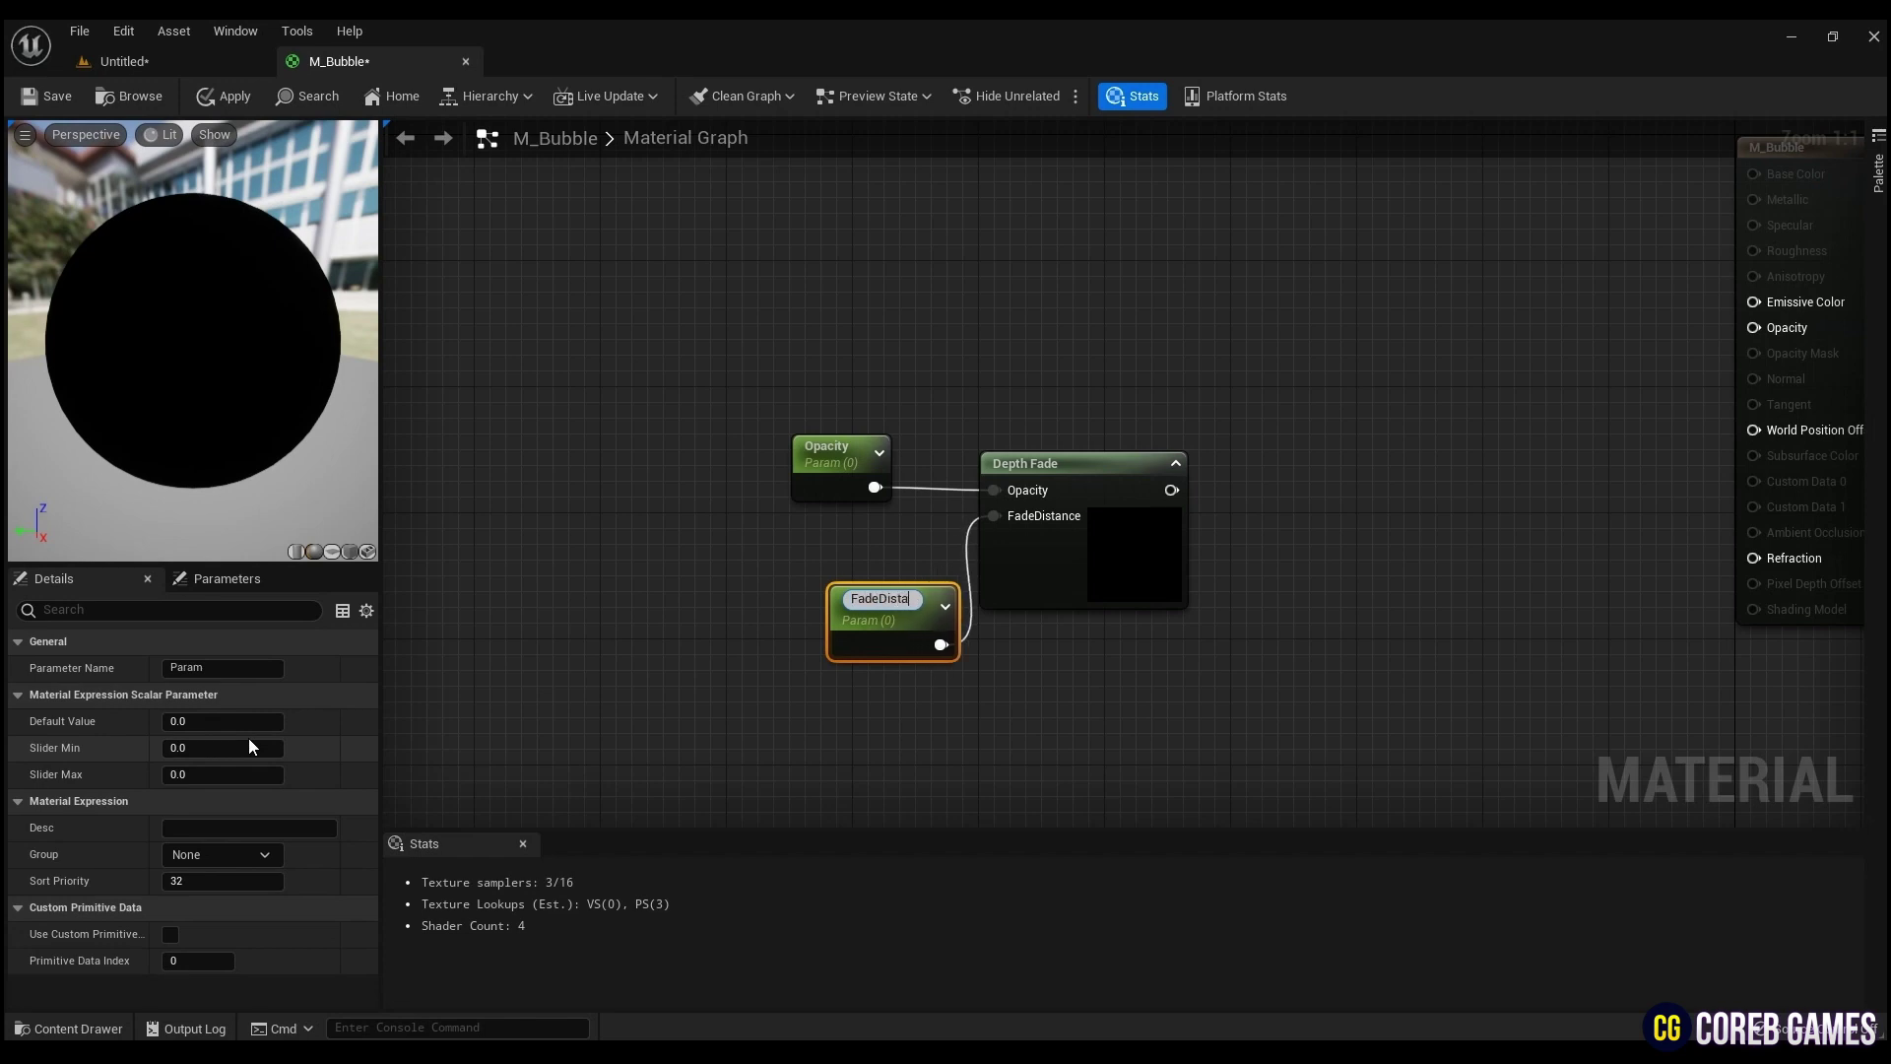
pyautogui.write('FadeDistance')
pyautogui.press('Return')
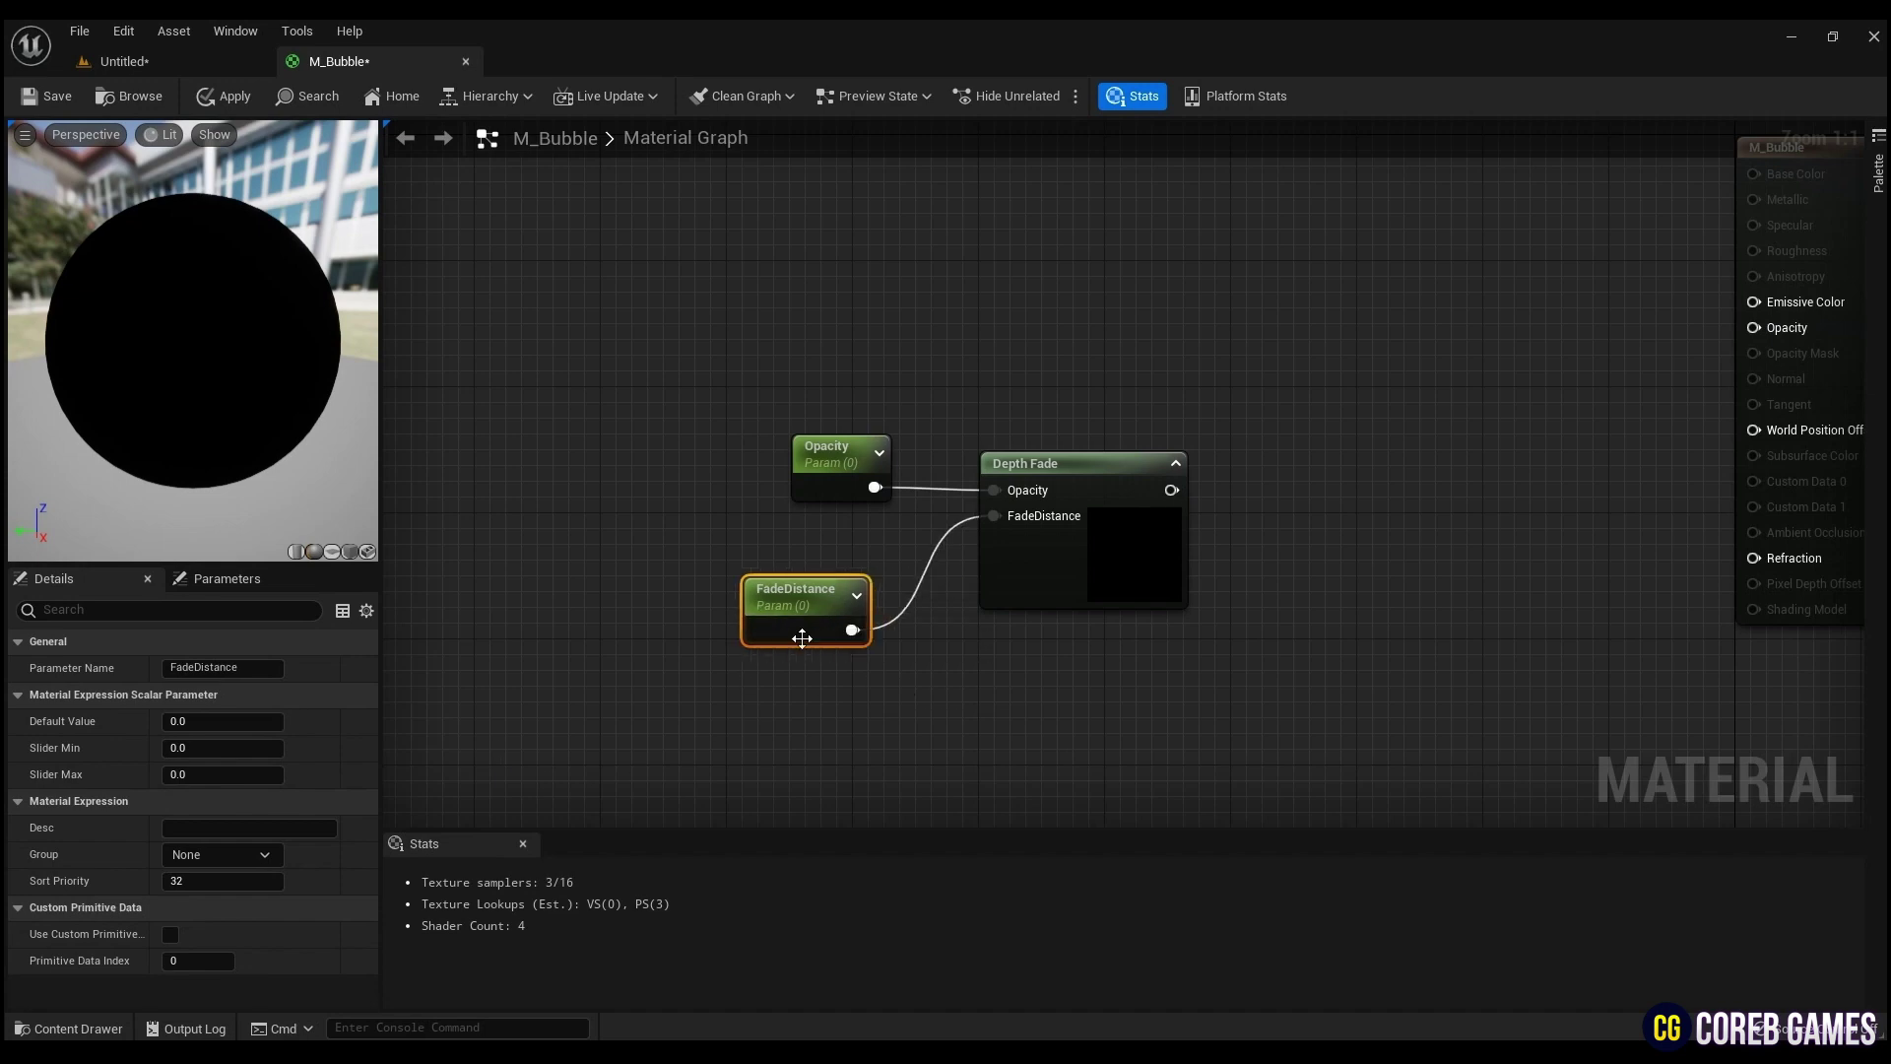
# Add a Fresnel node above Depth Fade and combine the outputs of both nodes in a Multiply node.
pyautogui.moveTo(802, 638); pyautogui.dragTo(877, 738, button='right')
pyautogui.click(934, 300)
pyautogui.moveTo(933, 300); pyautogui.dragTo(1052, 409, button='right')
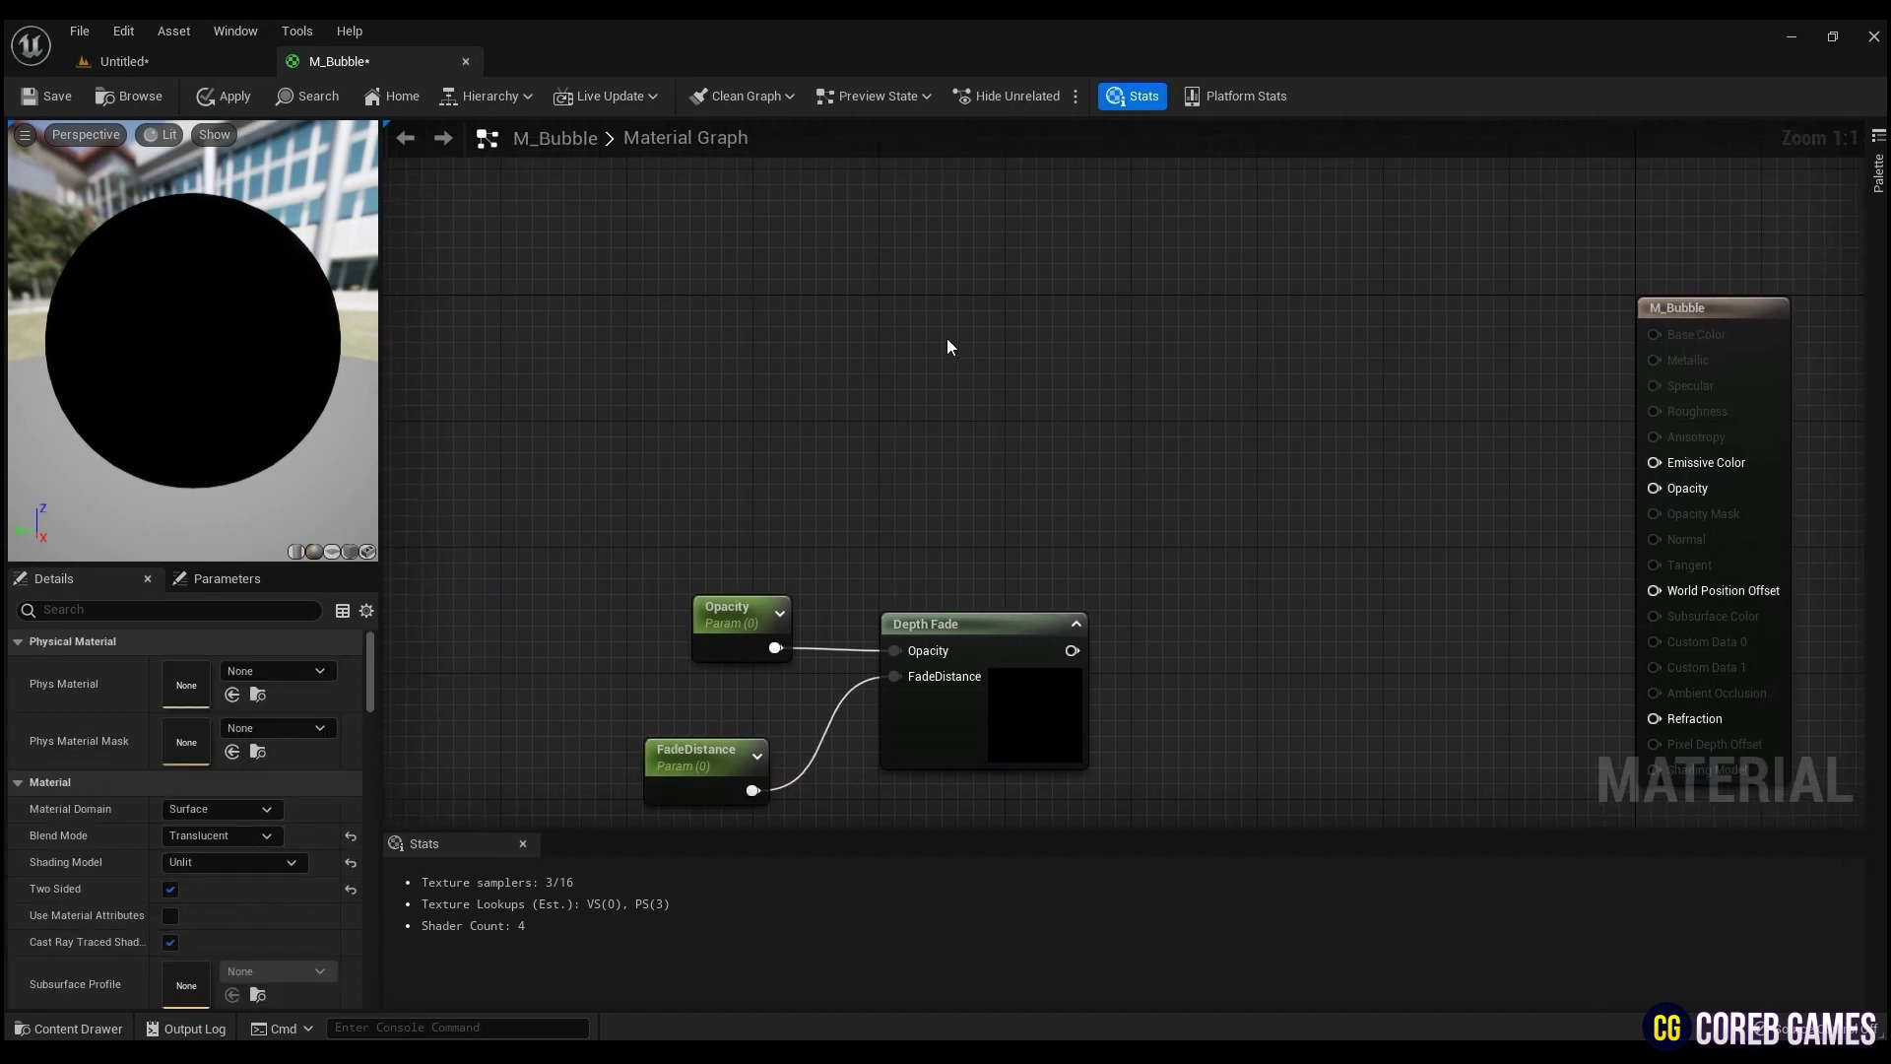
pyautogui.rightClick(948, 339)
pyautogui.write('d')
pyautogui.press('BackSpace')
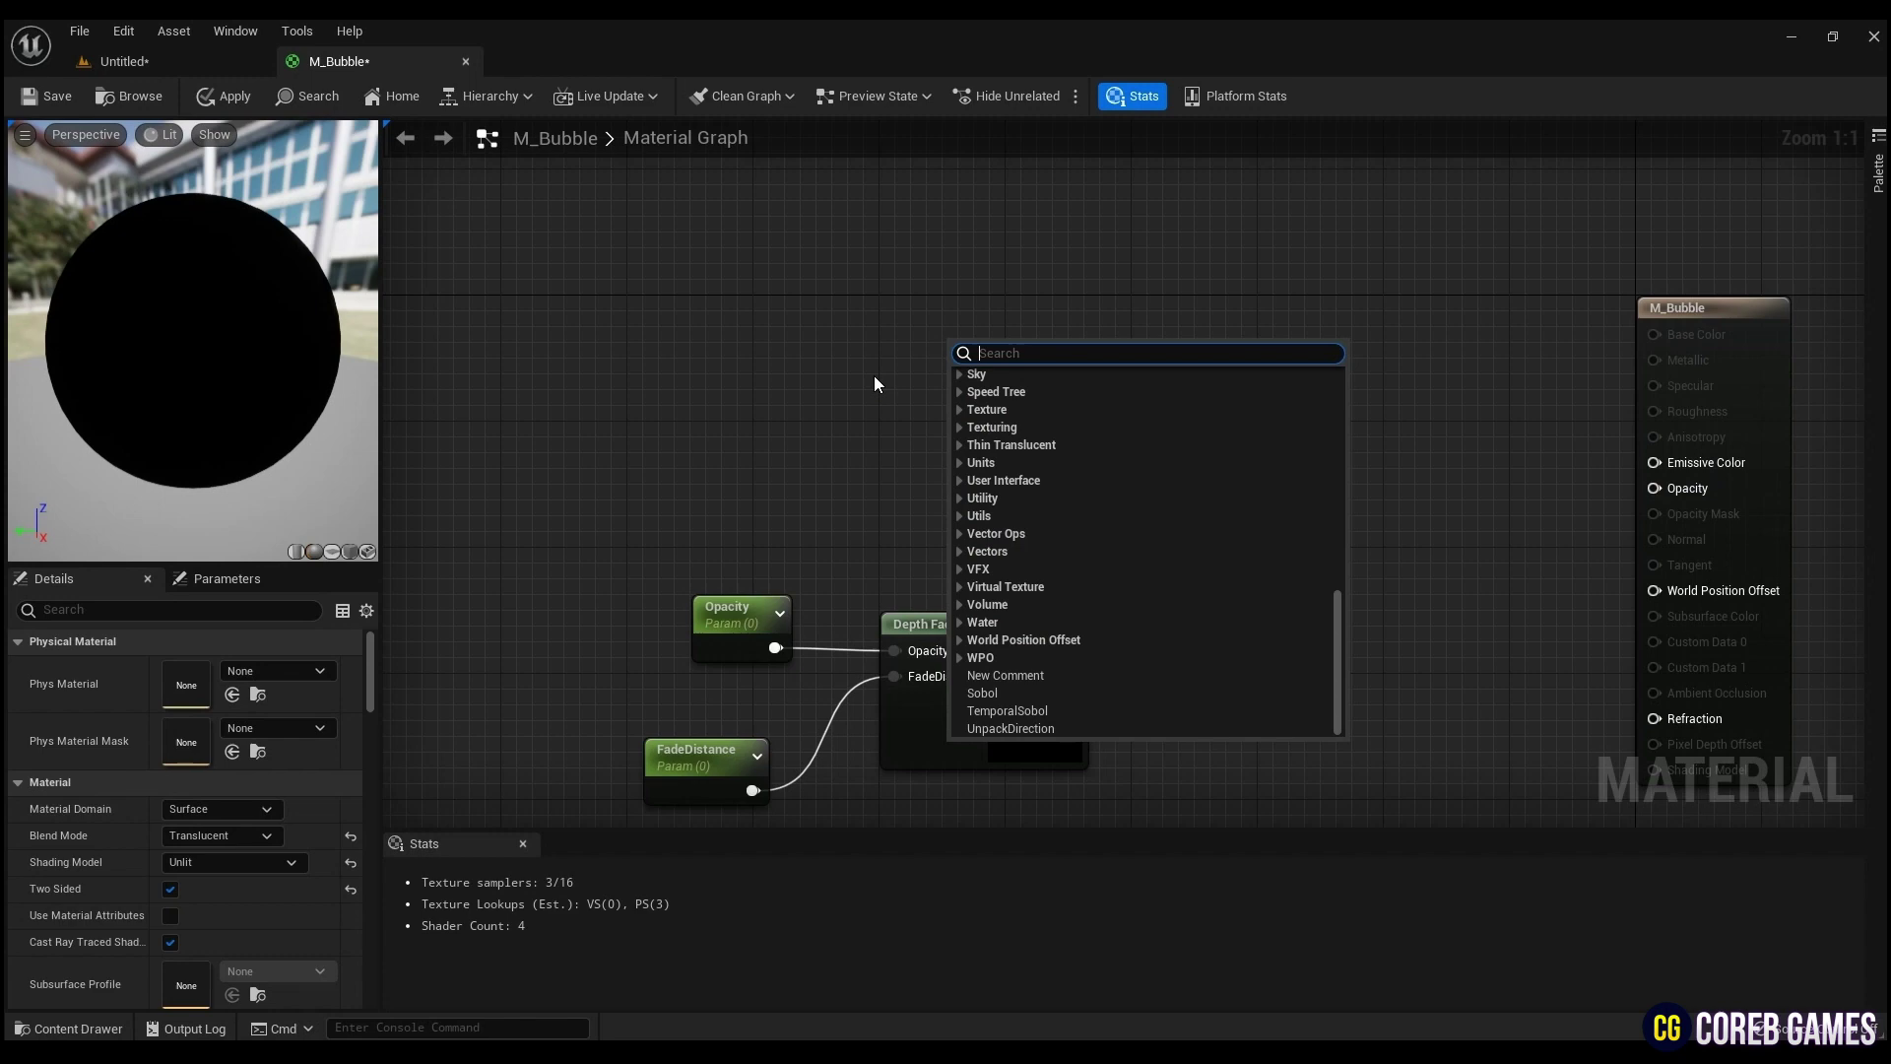
pyautogui.write('fres')
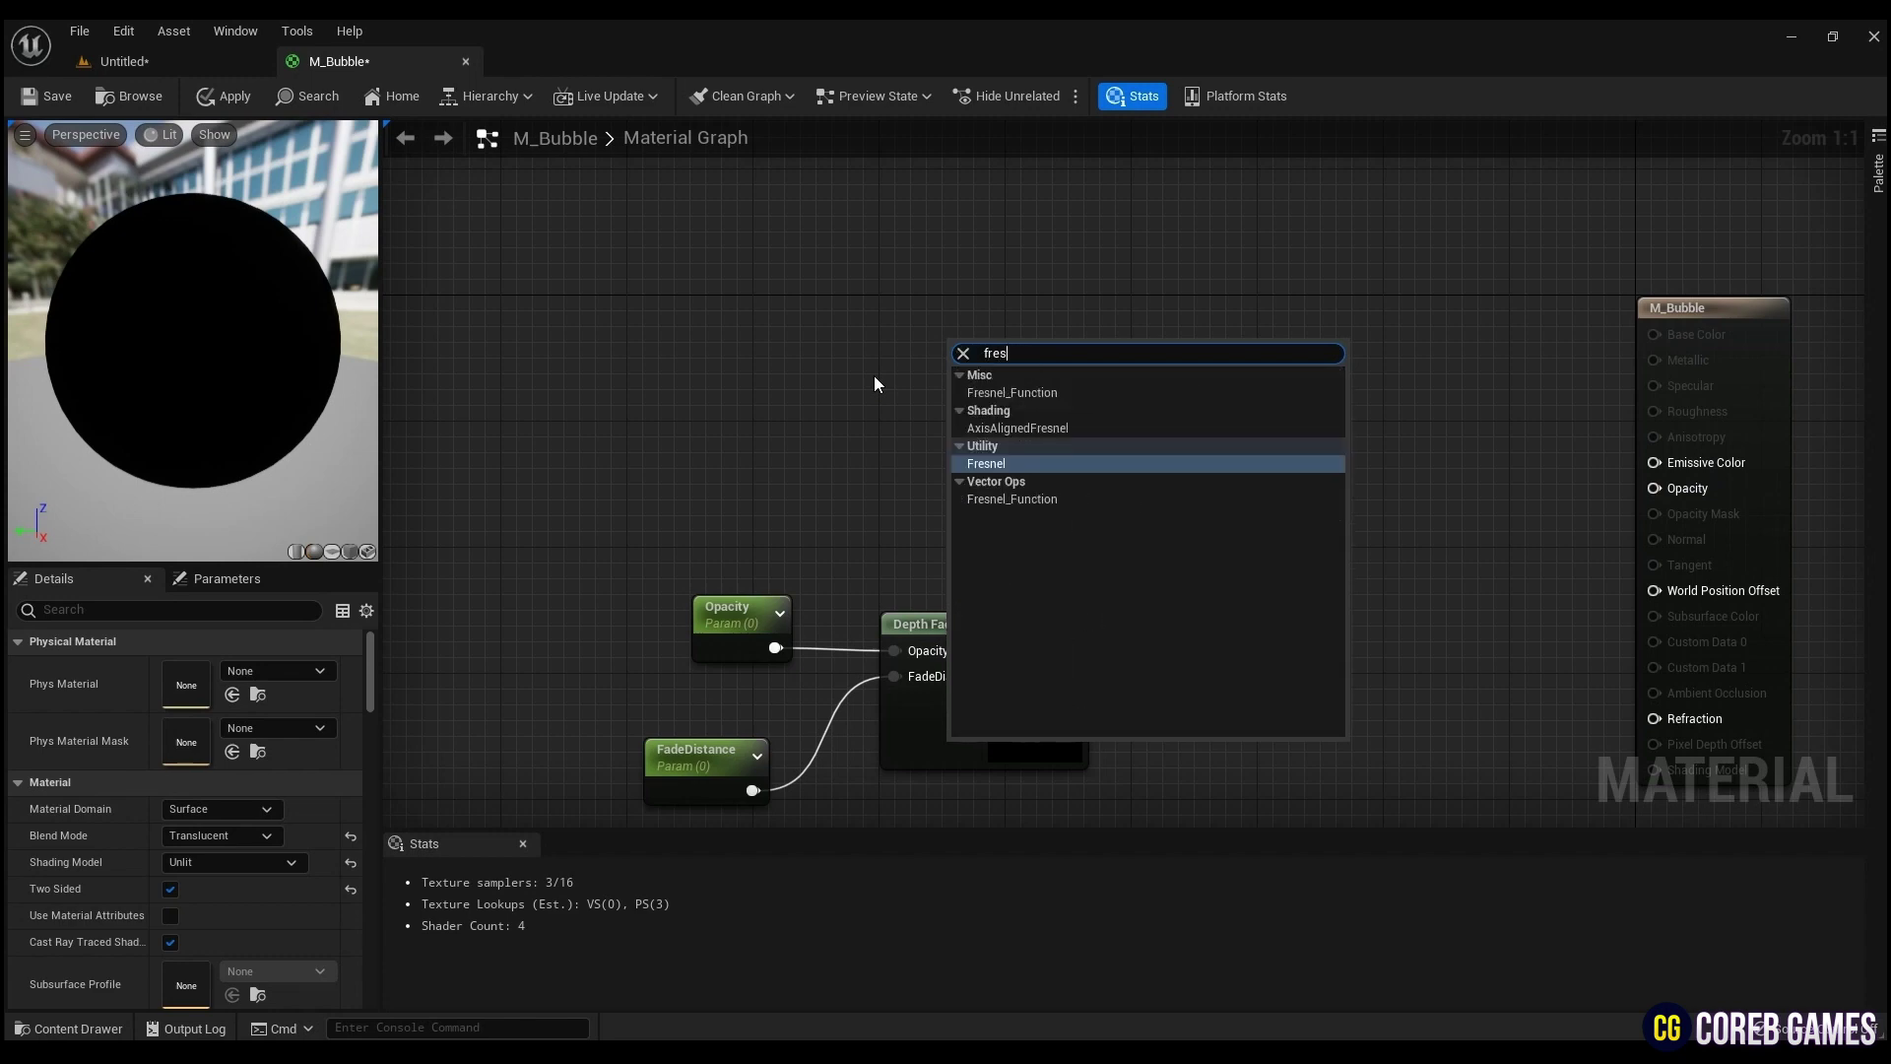
pyautogui.press('Return')
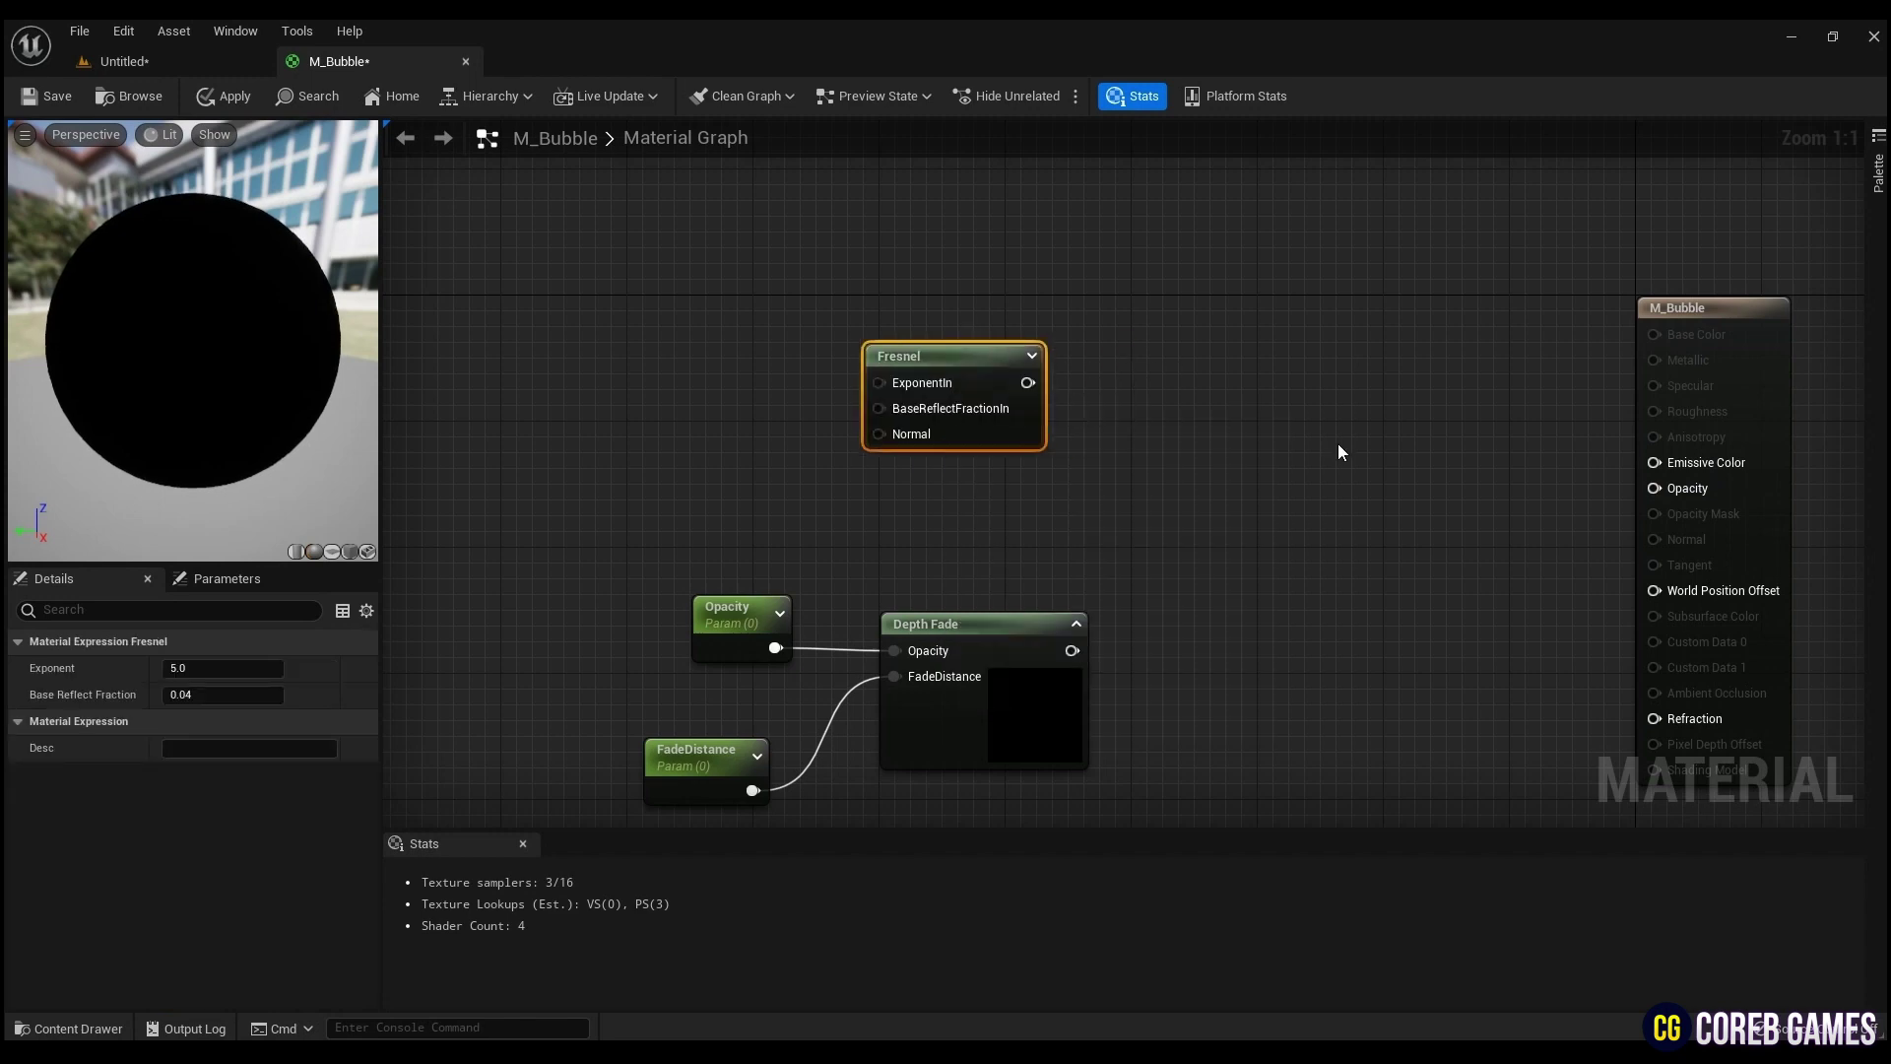
pyautogui.click(1210, 435)
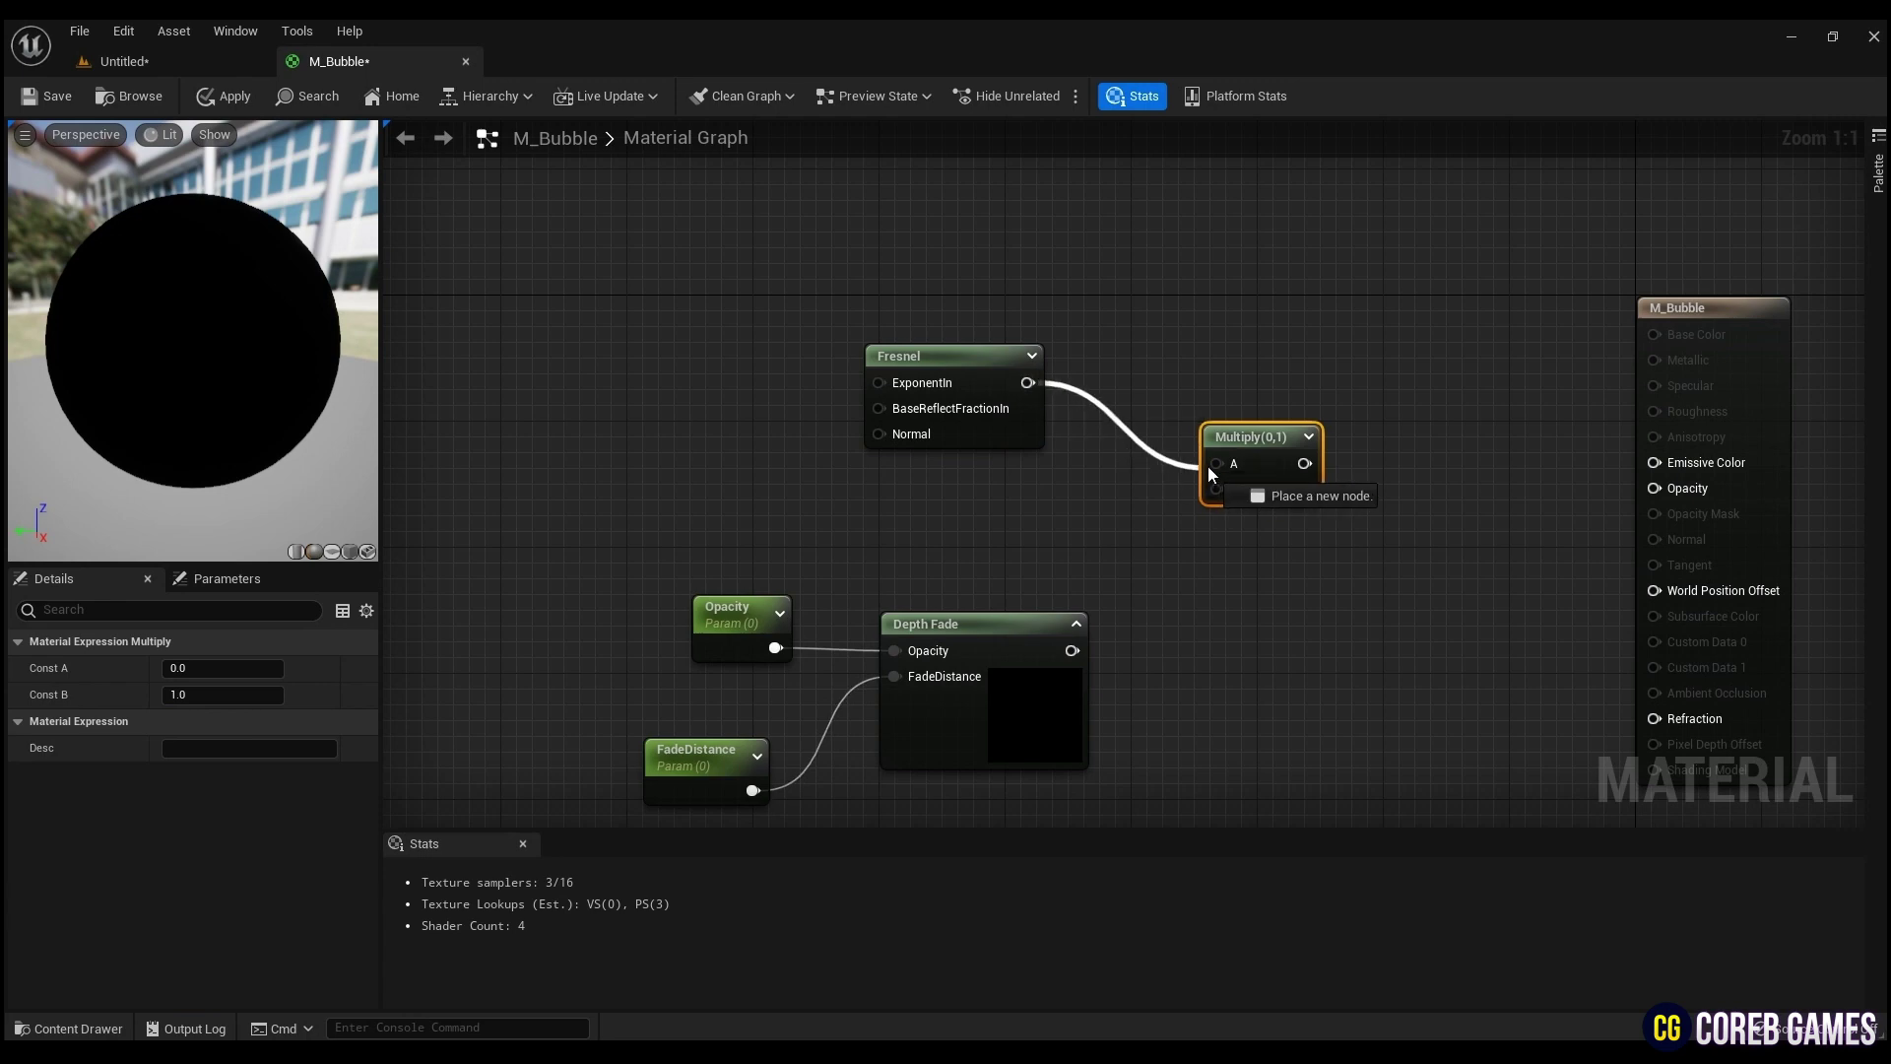
pyautogui.moveTo(1229, 478); pyautogui.dragTo(1085, 483, button='right')
# Add a Particle Color node, connect its color to Emissive Color, and multiply its alpha with the Fresnel and Depth Fade product into Opacity.
pyautogui.rightClick(1204, 238)
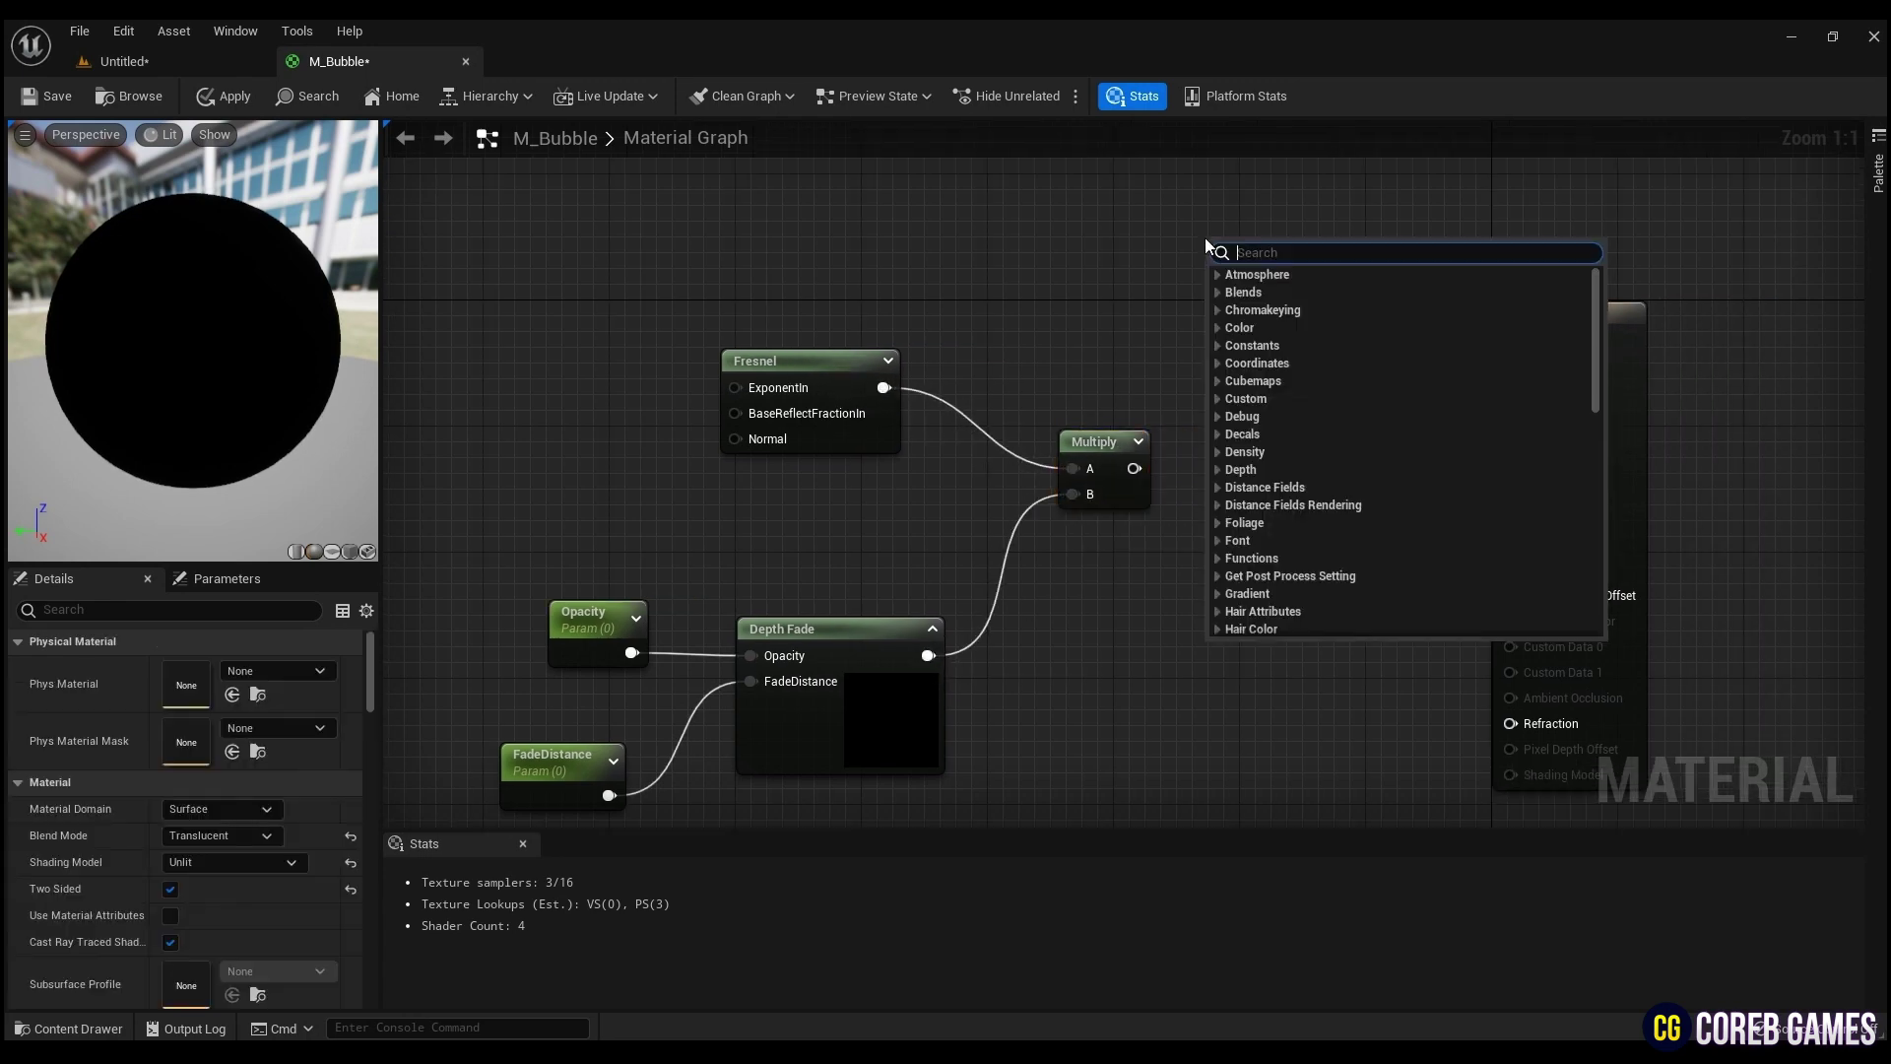
pyautogui.write('particle')
pyautogui.press('Return')
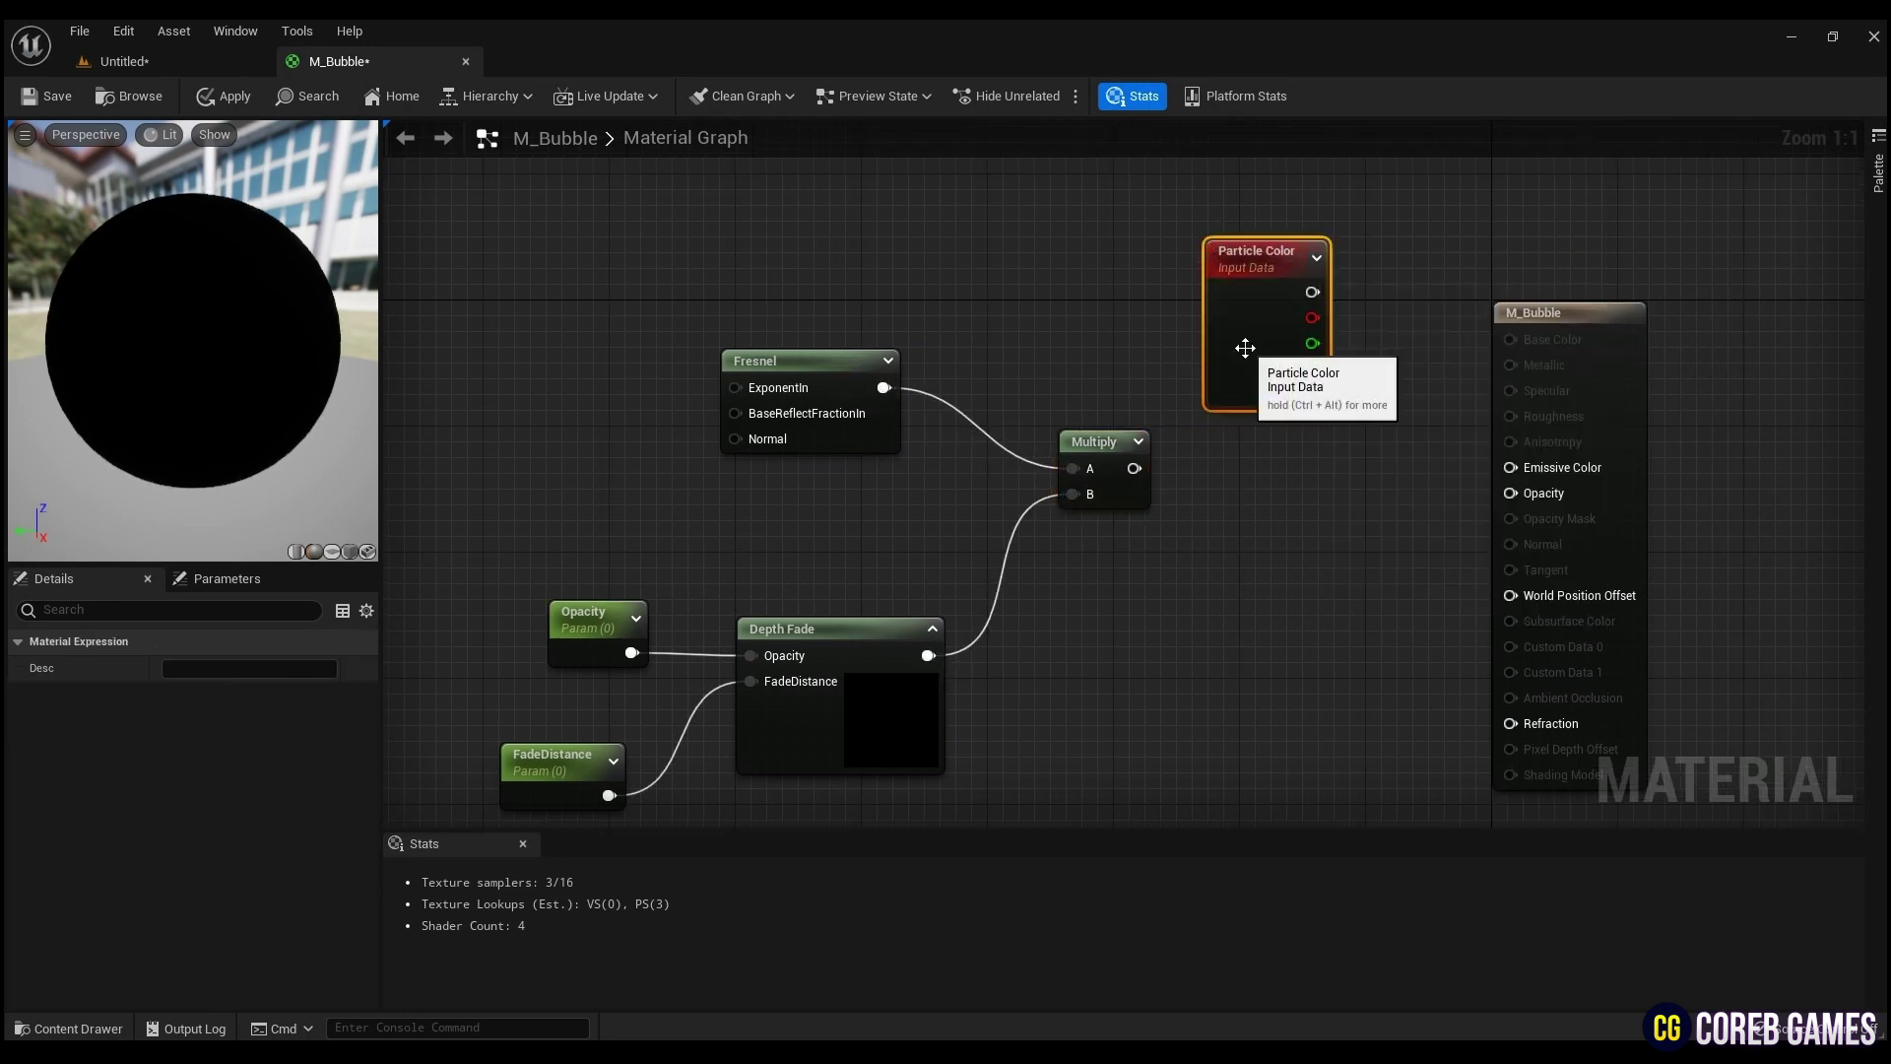
pyautogui.moveTo(1315, 369); pyautogui.dragTo(1226, 306)
pyautogui.moveTo(1221, 227); pyautogui.dragTo(1221, 244)
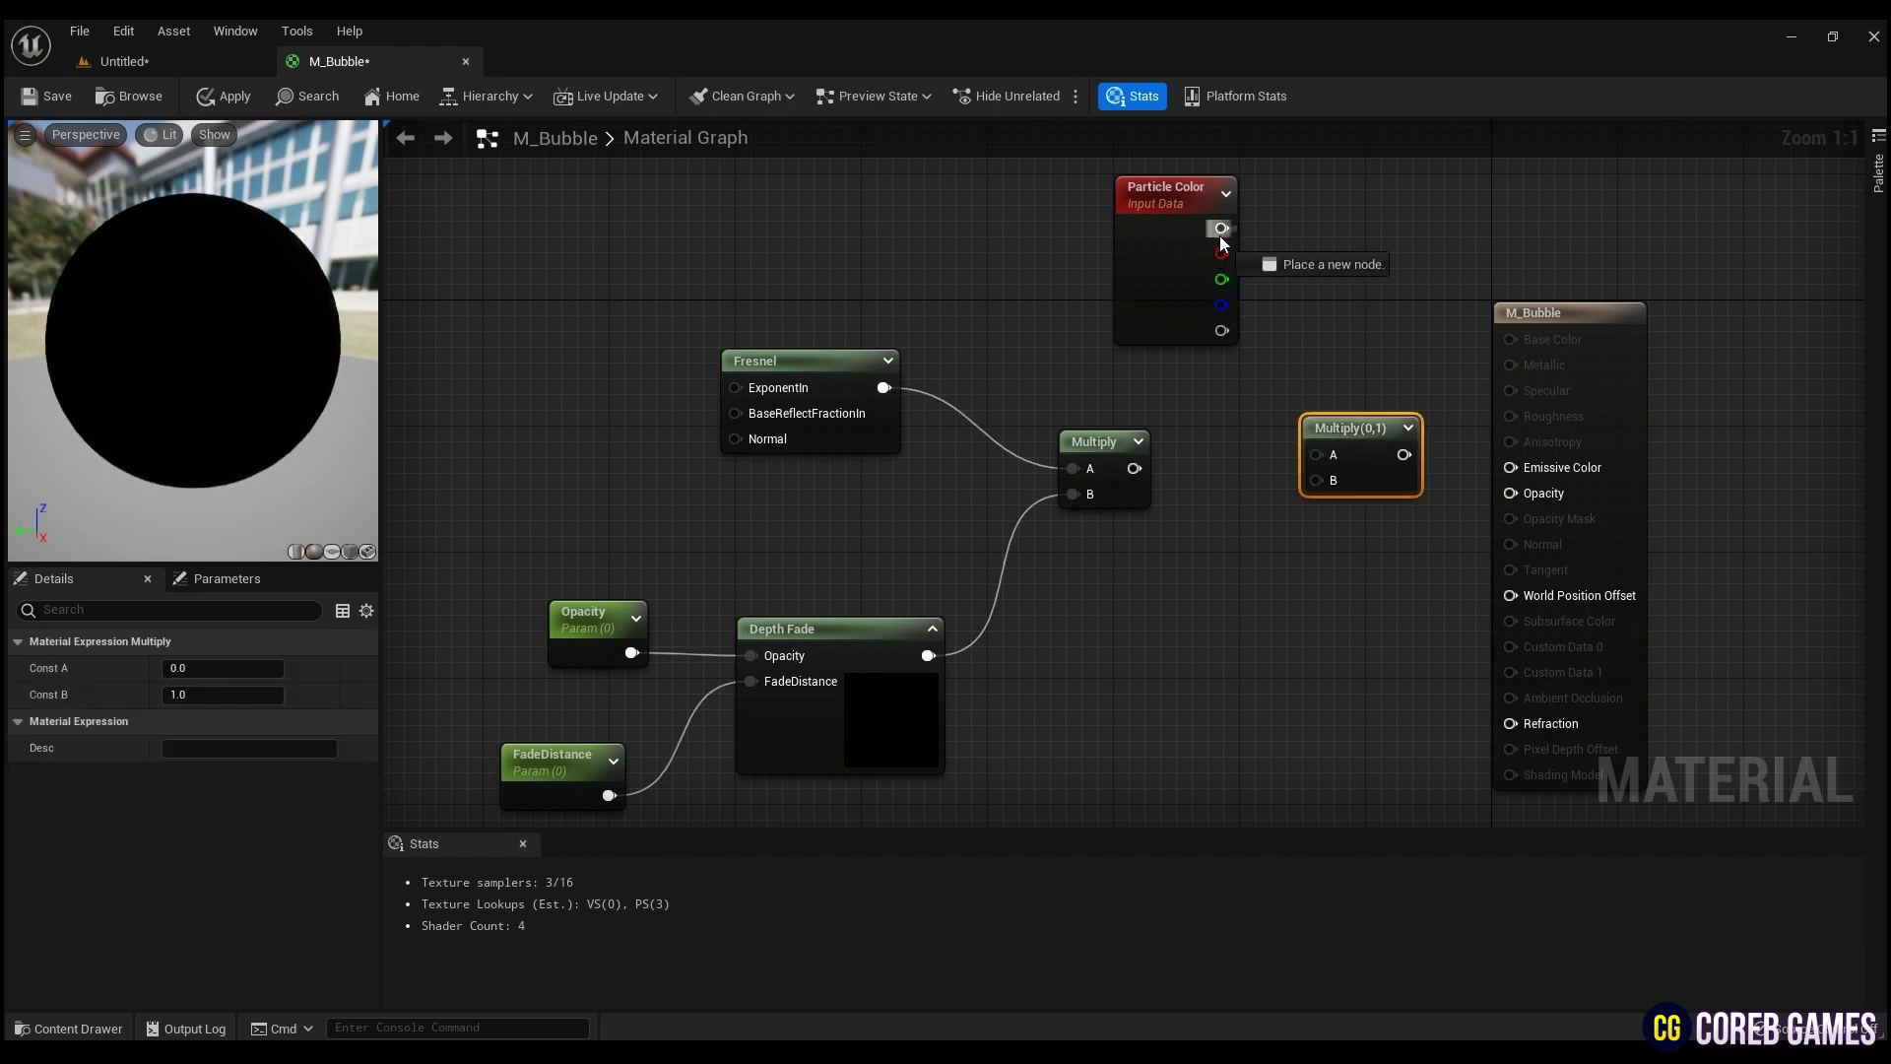
pyautogui.moveTo(1487, 493); pyautogui.dragTo(1509, 492)
pyautogui.moveTo(1187, 202); pyautogui.dragTo(1509, 466)
pyautogui.moveTo(1339, 434); pyautogui.dragTo(1341, 477)
# Save and close M_Bubble, and create a material instance of it named M_Bubble_Inst.
pyautogui.click(49, 96)
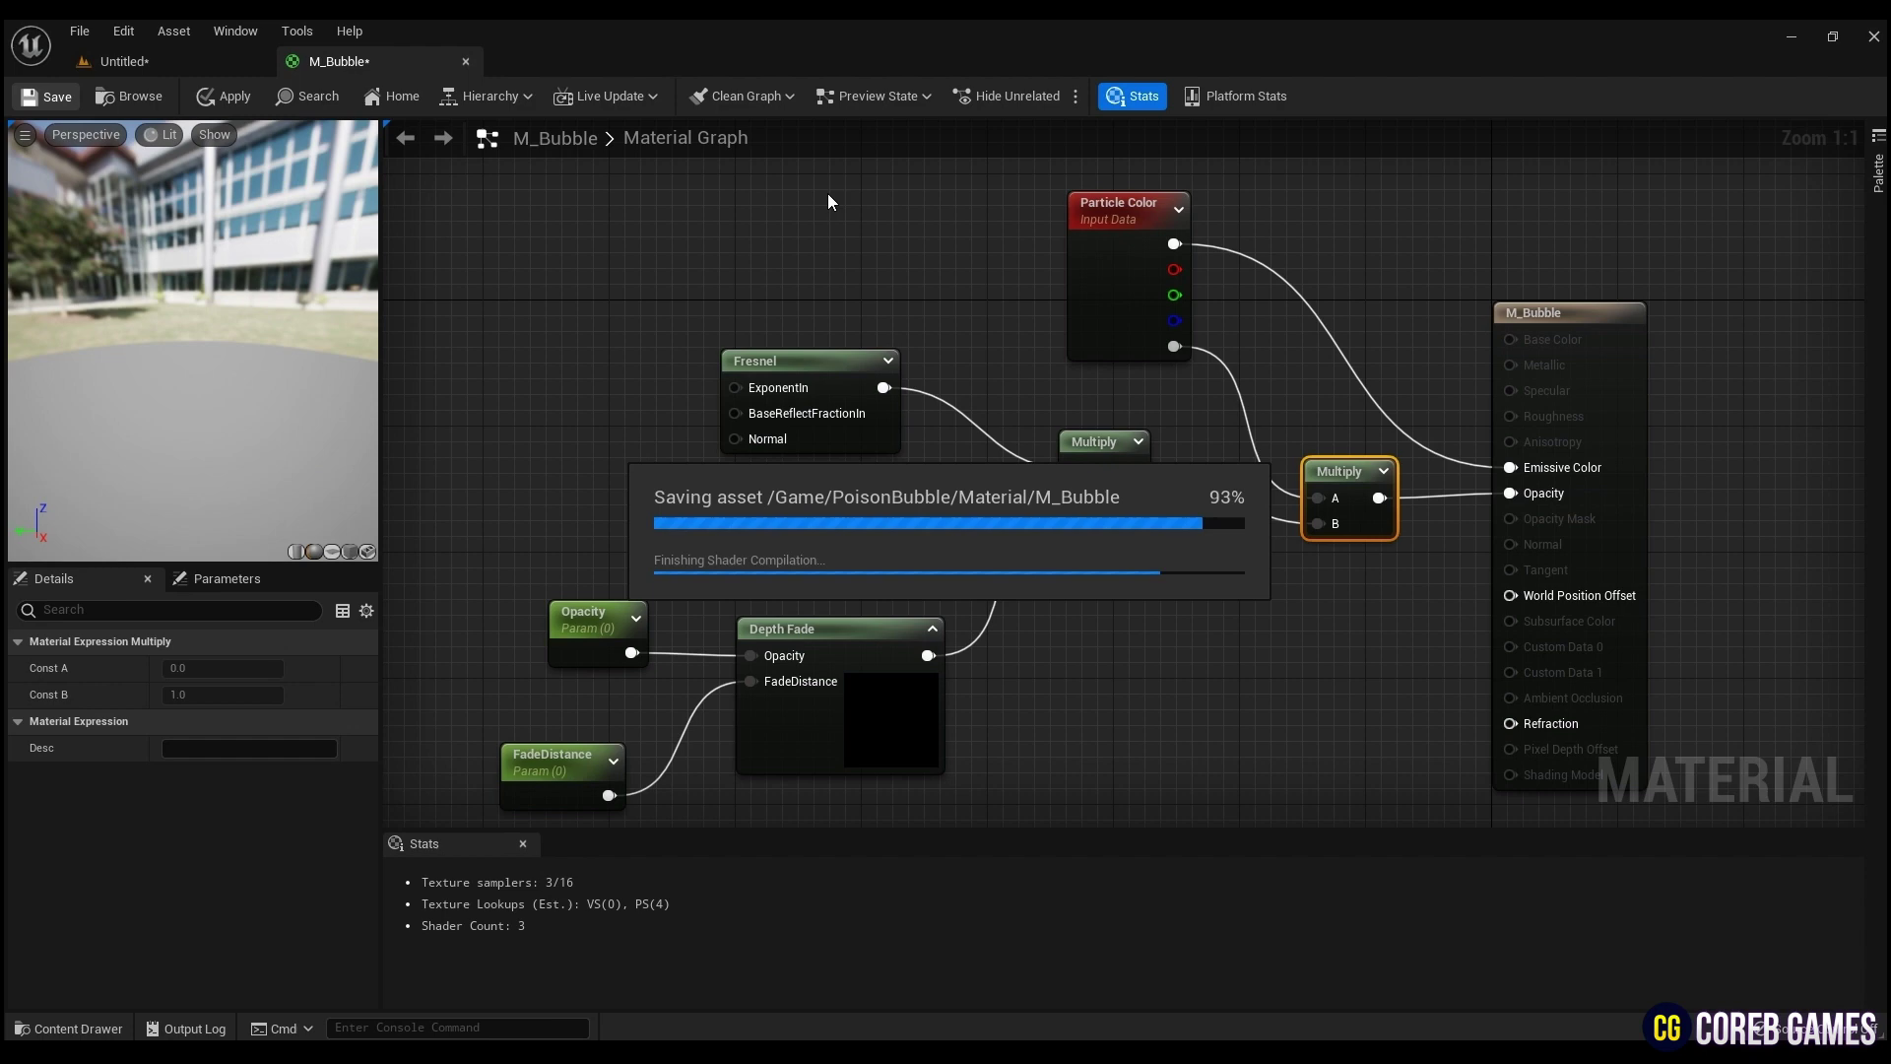
pyautogui.click(466, 61)
pyautogui.rightClick(334, 838)
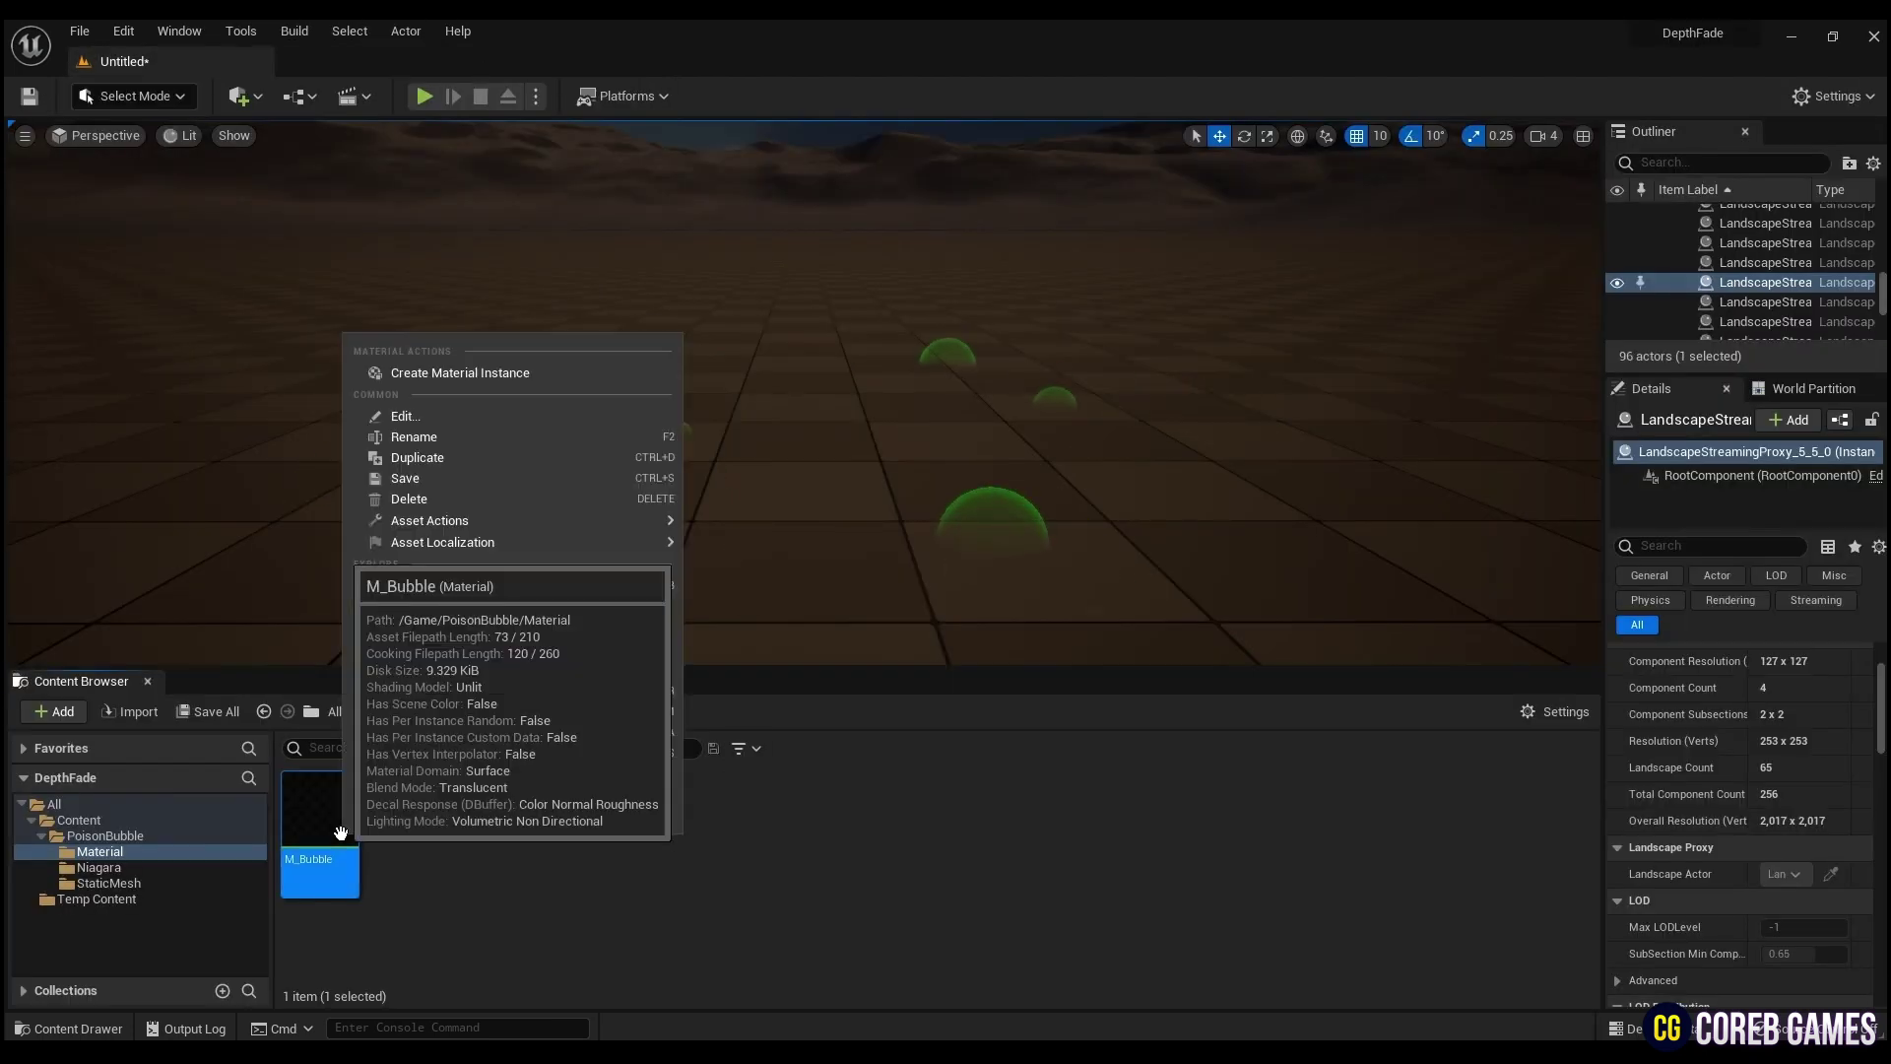
pyautogui.click(540, 379)
pyautogui.press('Return')
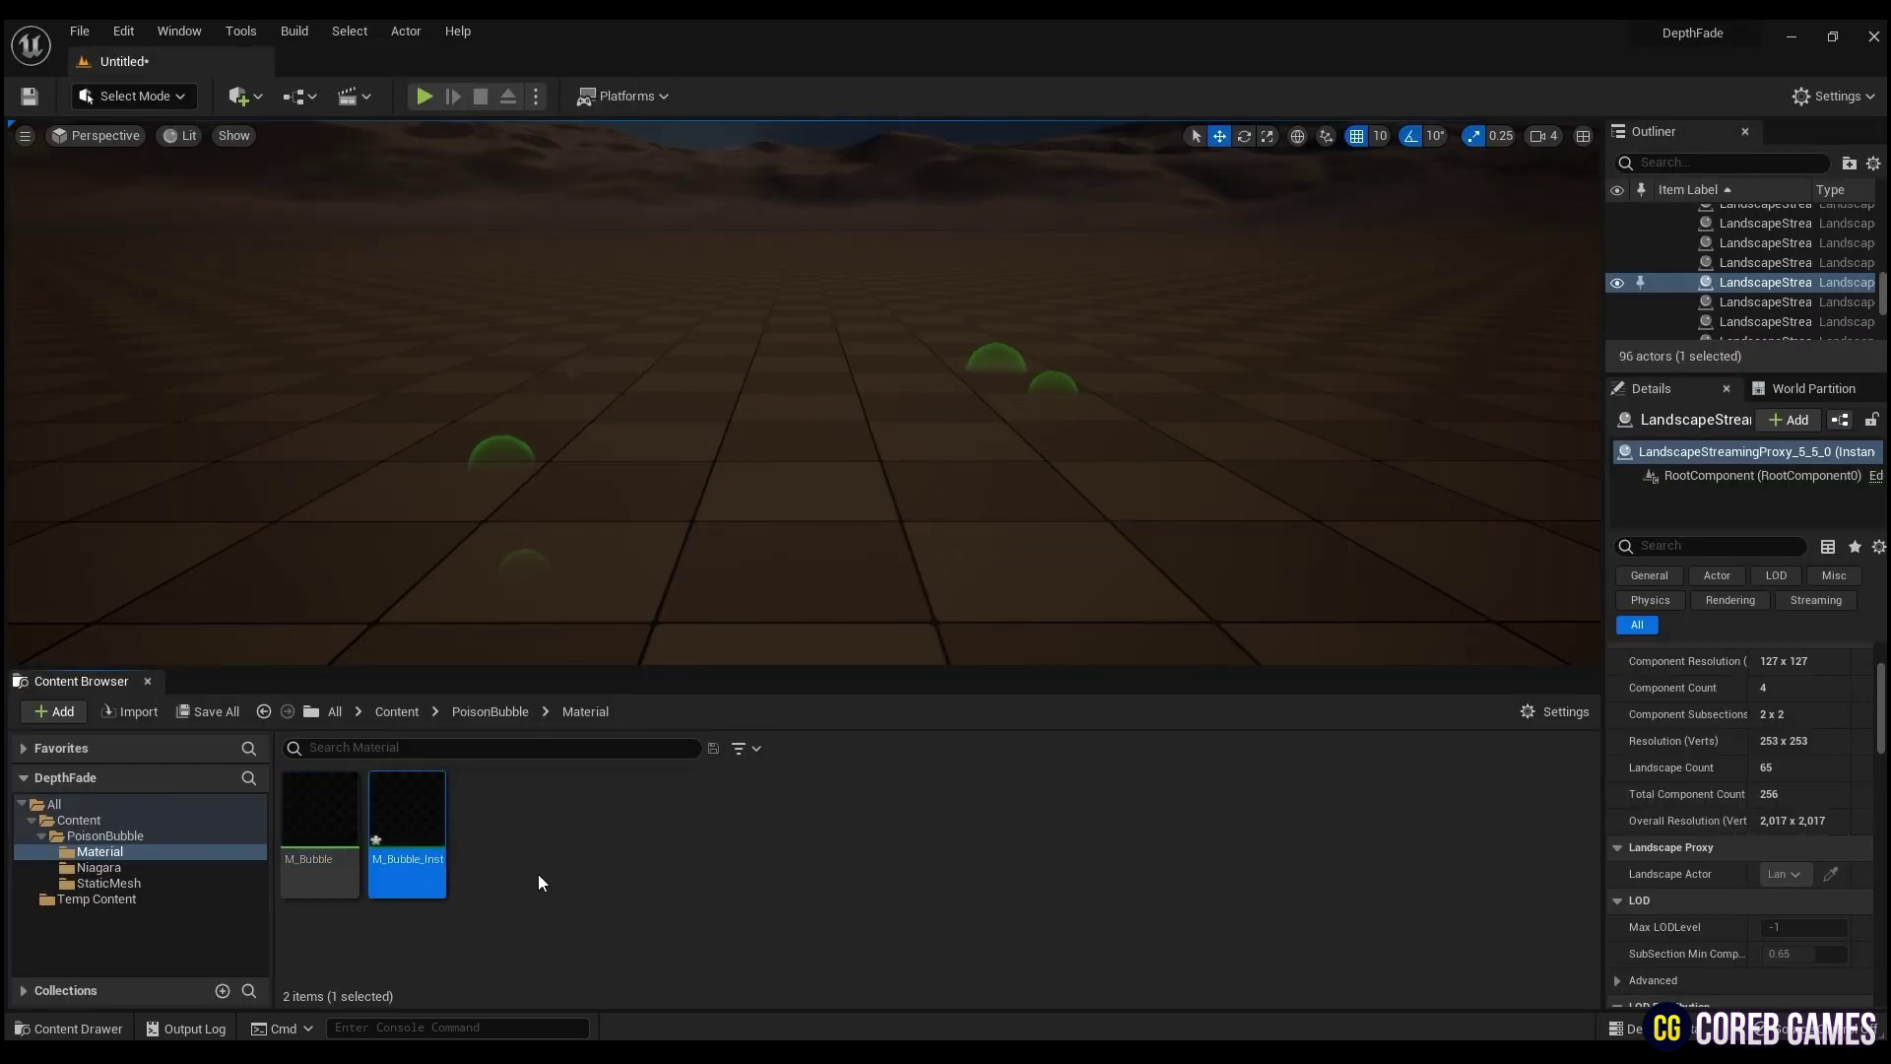
# Place a Sphere shape in the level, lower it towards the ground and apply M_Bubble_Inst to it.
pyautogui.click(258, 96)
pyautogui.moveTo(295, 301)
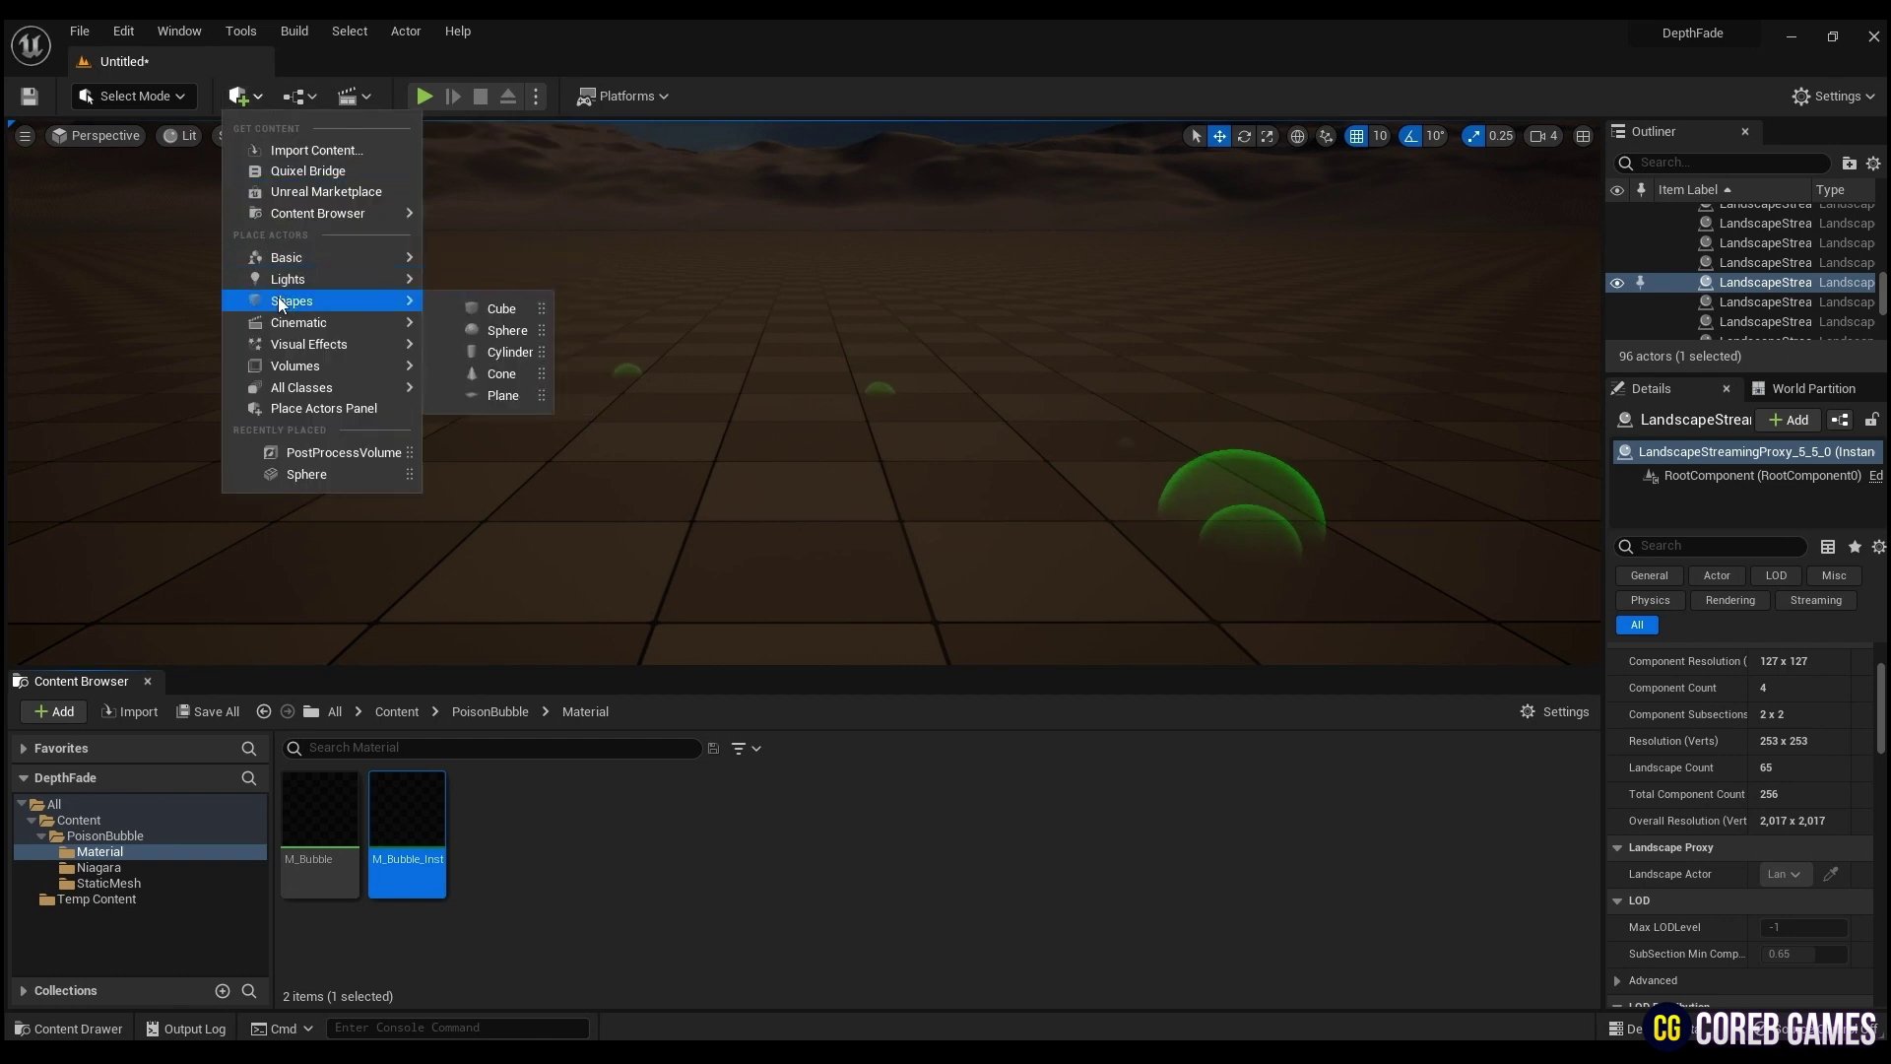
pyautogui.click(498, 331)
pyautogui.moveTo(574, 394); pyautogui.dragTo(346, 392)
pyautogui.moveTo(347, 392); pyautogui.dragTo(296, 392, button='right')
pyautogui.moveTo(735, 324); pyautogui.dragTo(700, 384)
pyautogui.moveTo(407, 832); pyautogui.dragTo(675, 409)
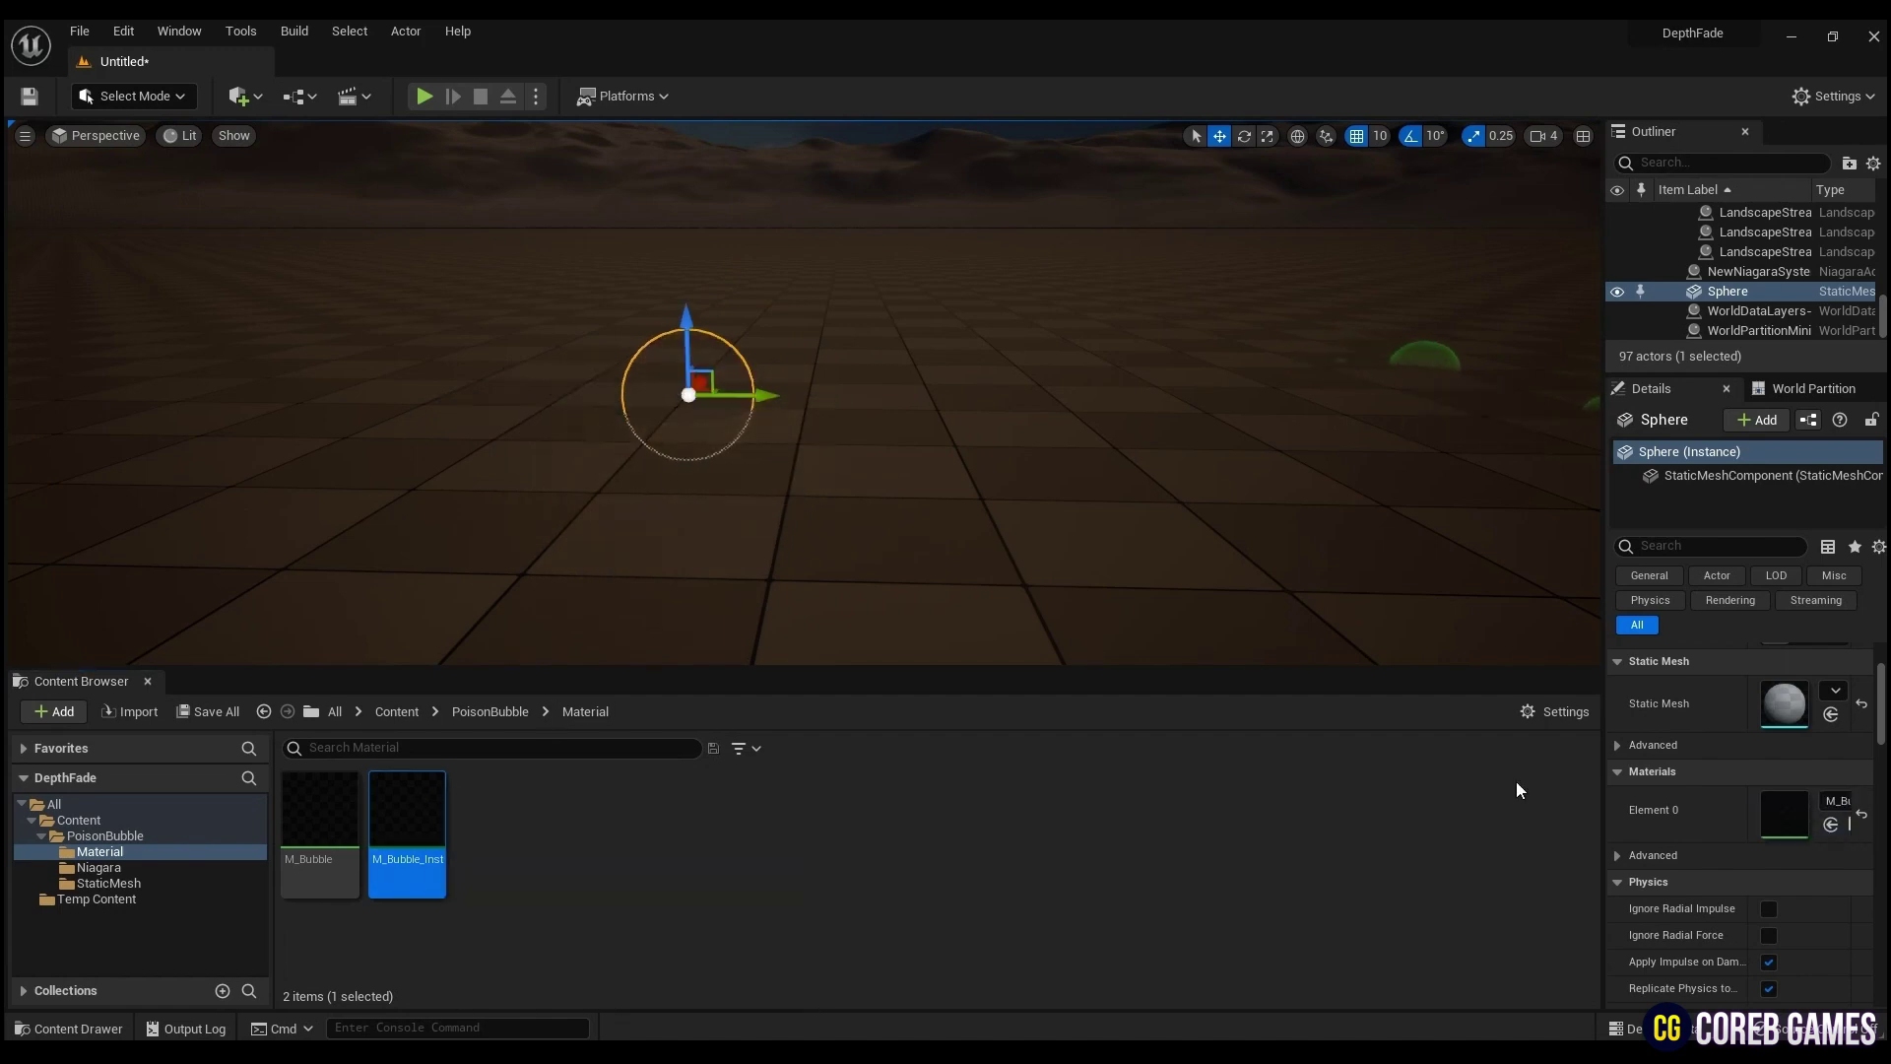
# Open M_Bubble_Inst from the sphere's material slot, set Opacity to 0.744 and raise FadeDistance to soften the ground intersection.
pyautogui.doubleClick(1784, 813)
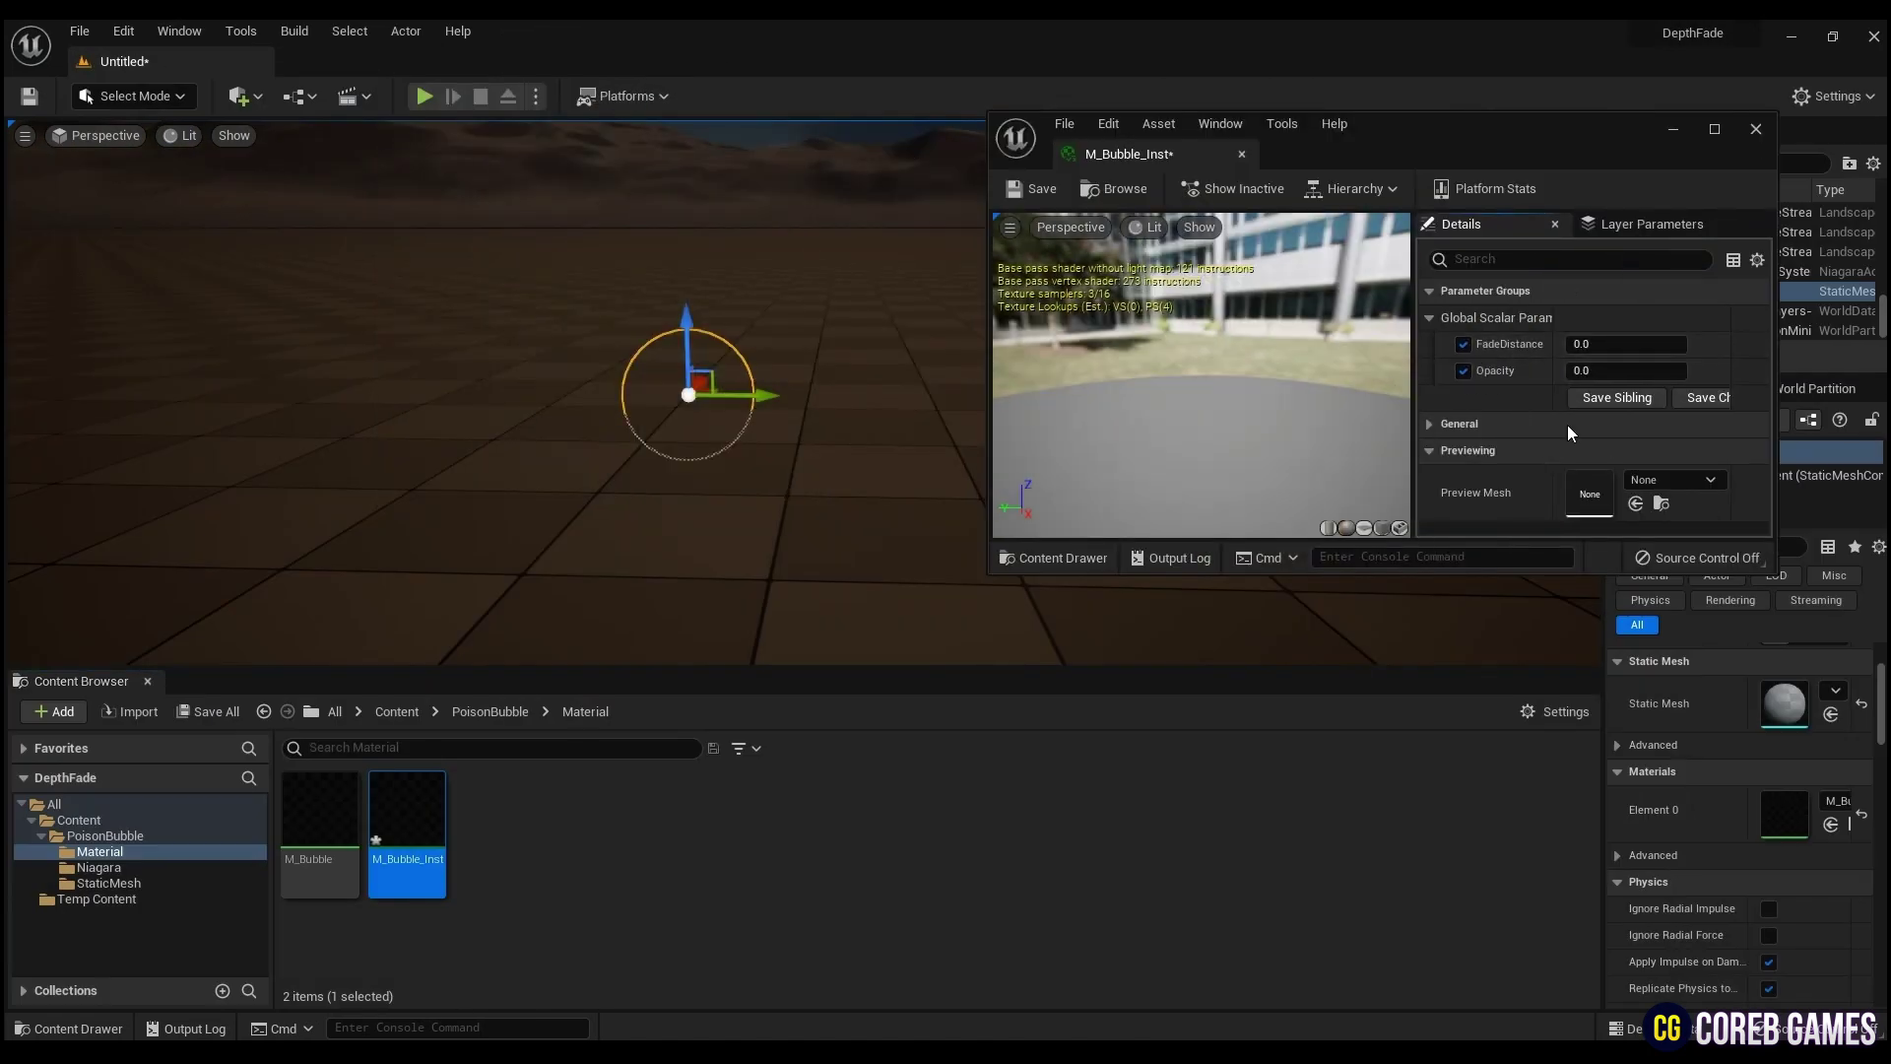
pyautogui.moveTo(1629, 371)
pyautogui.mouseDown()
pyautogui.moveTo(1674, 371)
pyautogui.moveTo(1657, 371)
pyautogui.mouseUp()
pyautogui.click(688, 506)
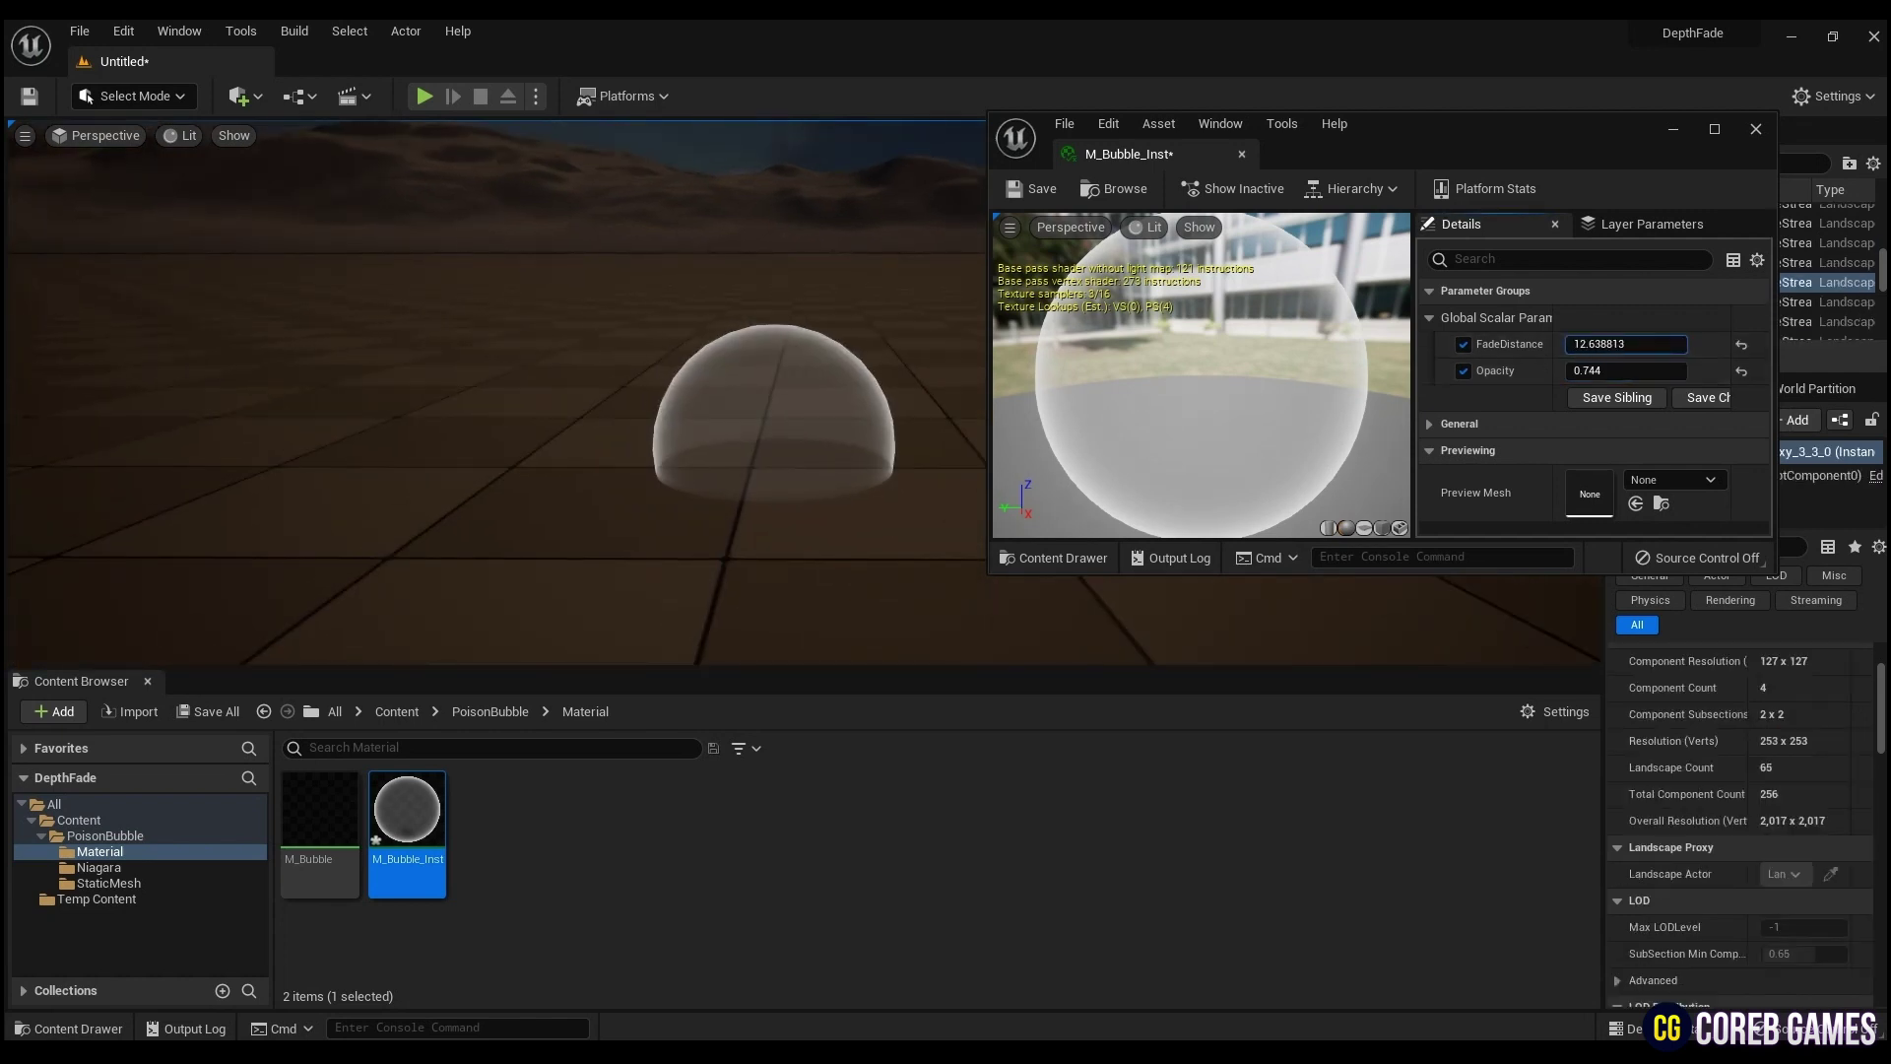
pyautogui.moveTo(725, 532)
pyautogui.mouseDown(button='right')
pyautogui.moveTo(788, 492)
pyautogui.moveTo(759, 601)
pyautogui.moveTo(729, 542)
pyautogui.mouseUp(button='right')
# Close the material instance and delete the test sphere from the level.
pyautogui.click(1242, 155)
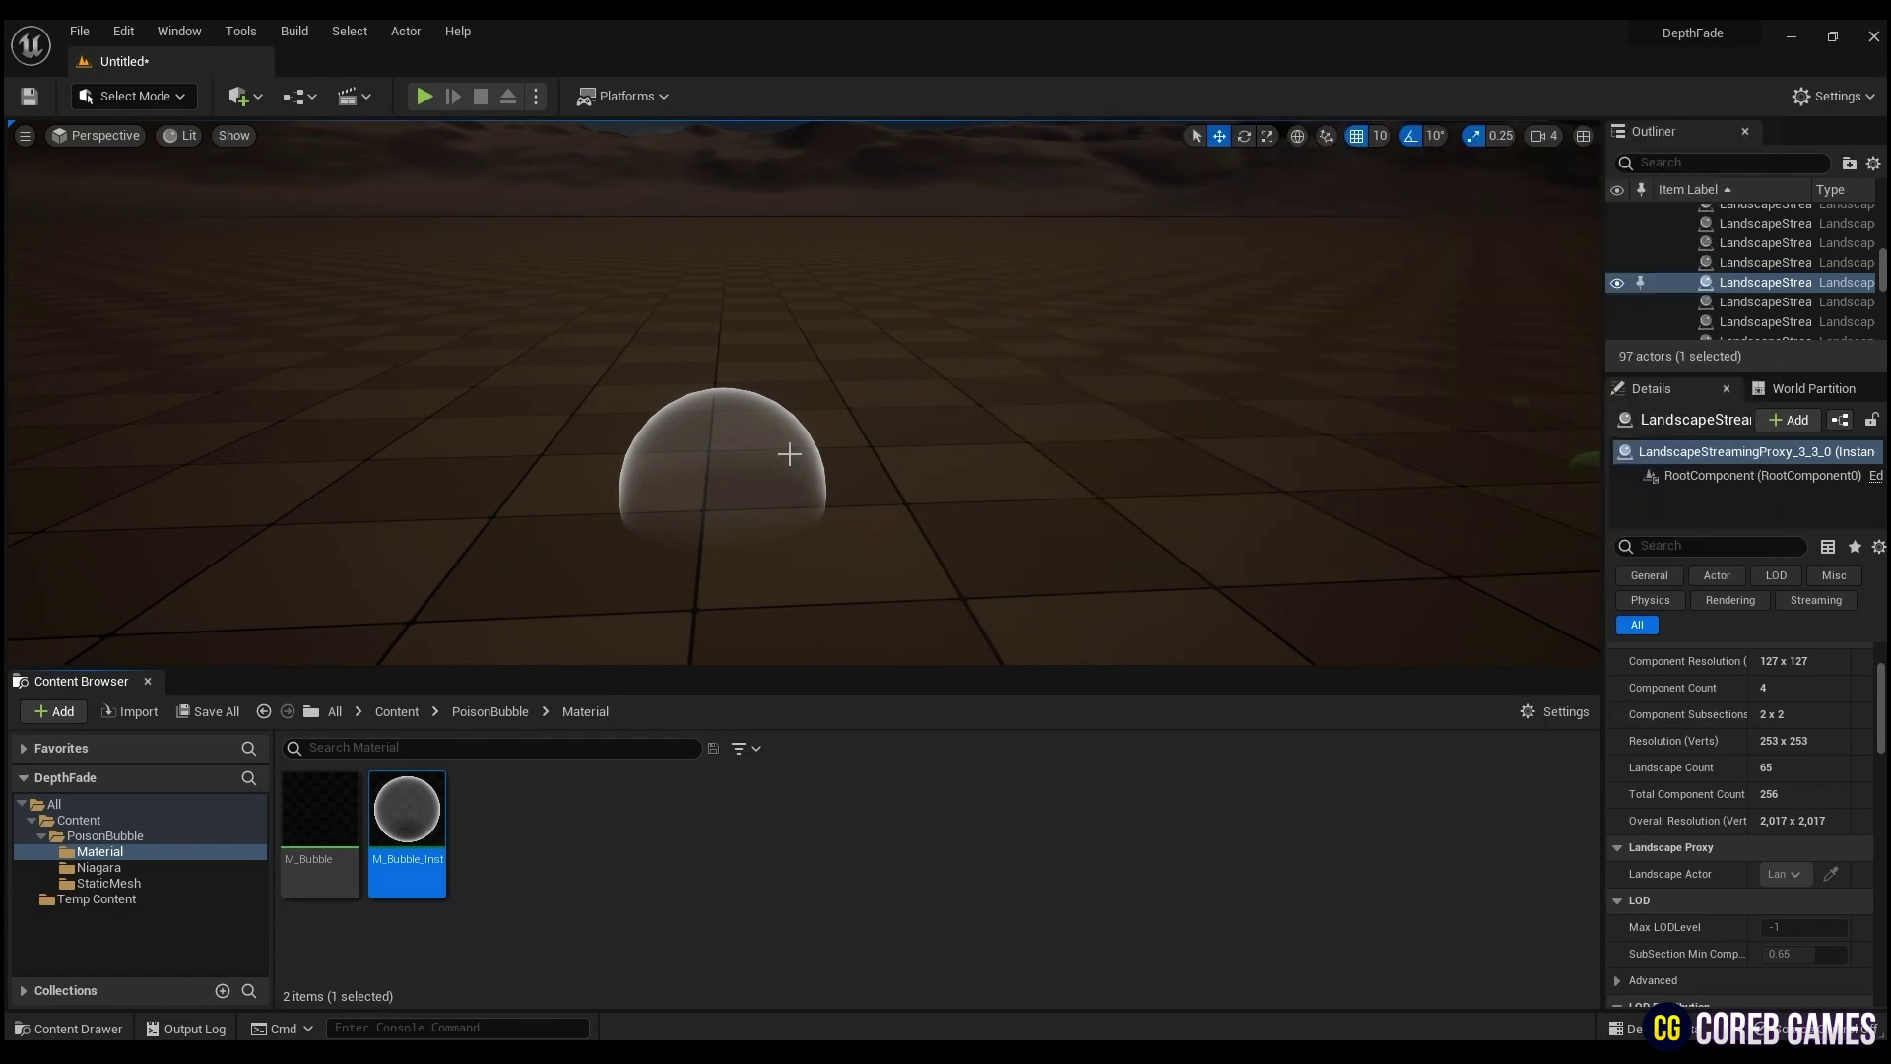
pyautogui.click(788, 455)
pyautogui.press('Delete')
# Create a Niagara System named NS_Bubble with an Empty emitter in the Niagara folder and open it.
pyautogui.click(209, 865)
pyautogui.rightClick(394, 837)
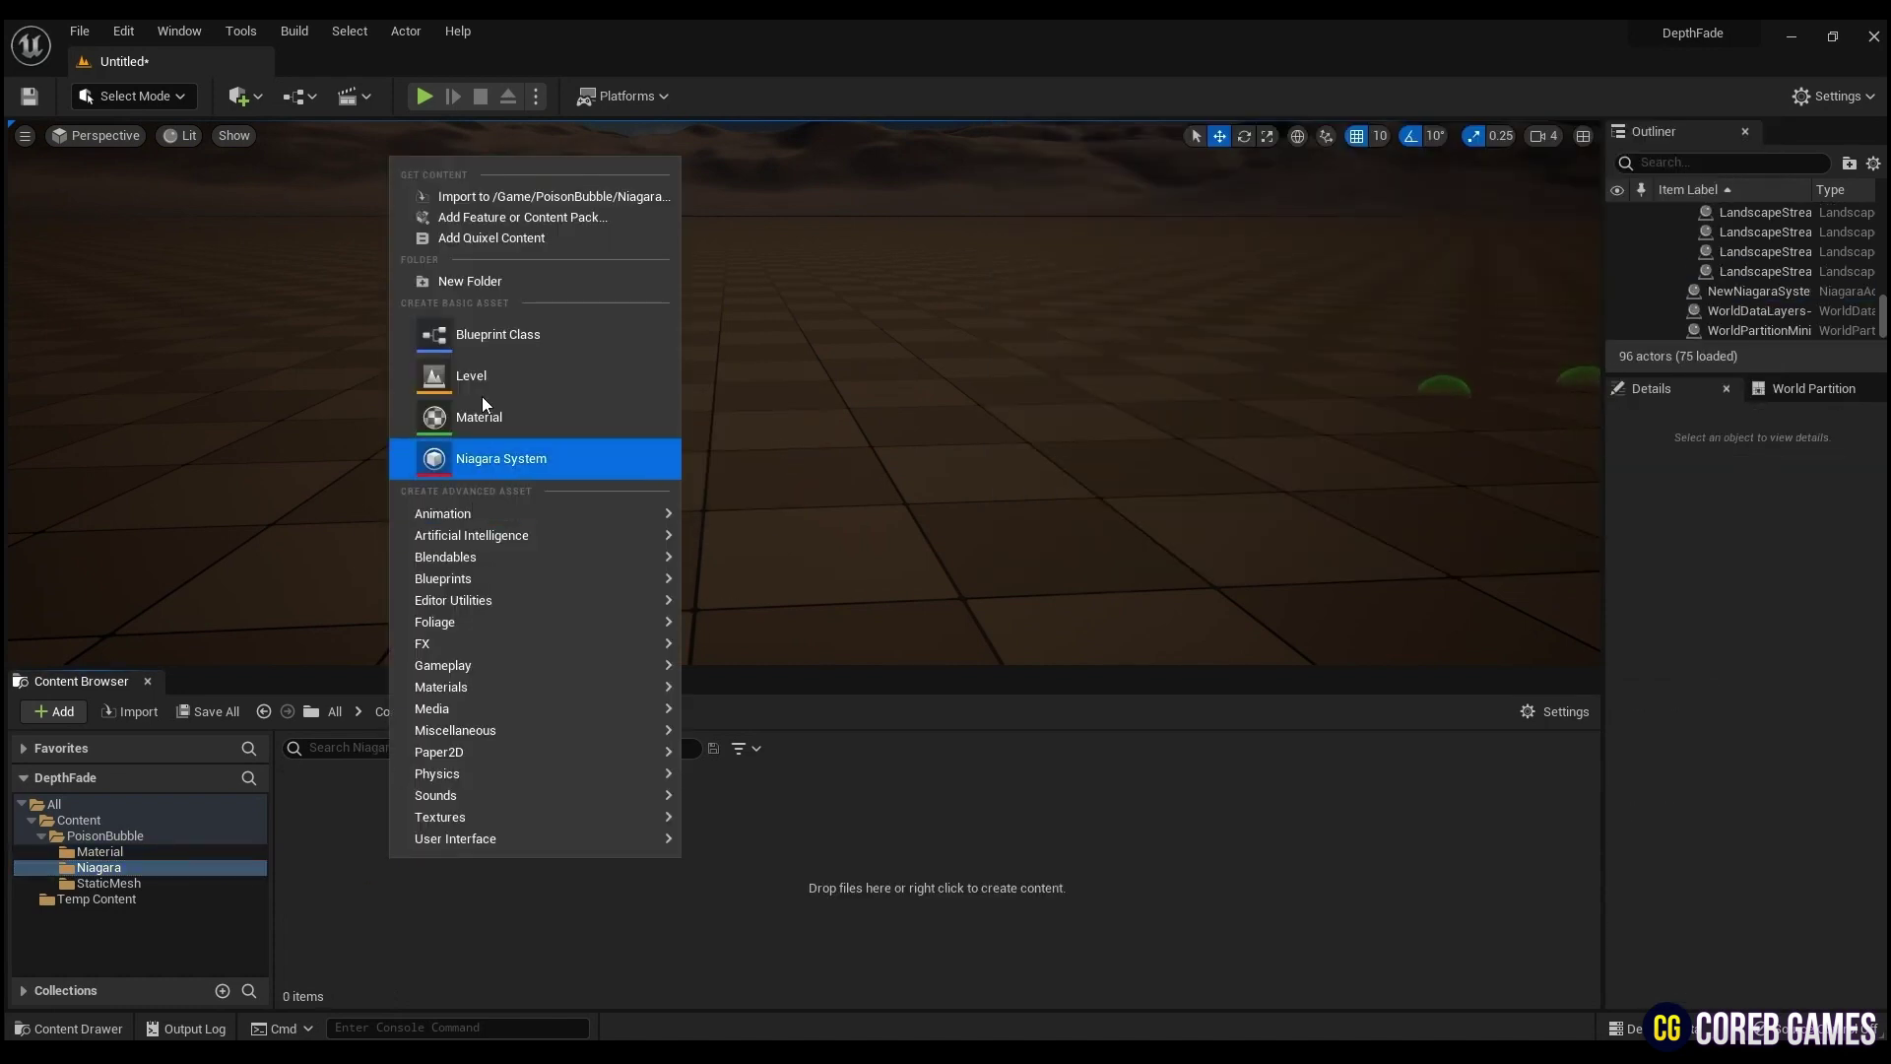
pyautogui.click(504, 455)
pyautogui.click(928, 819)
pyautogui.doubleClick(926, 610)
pyautogui.click(1021, 819)
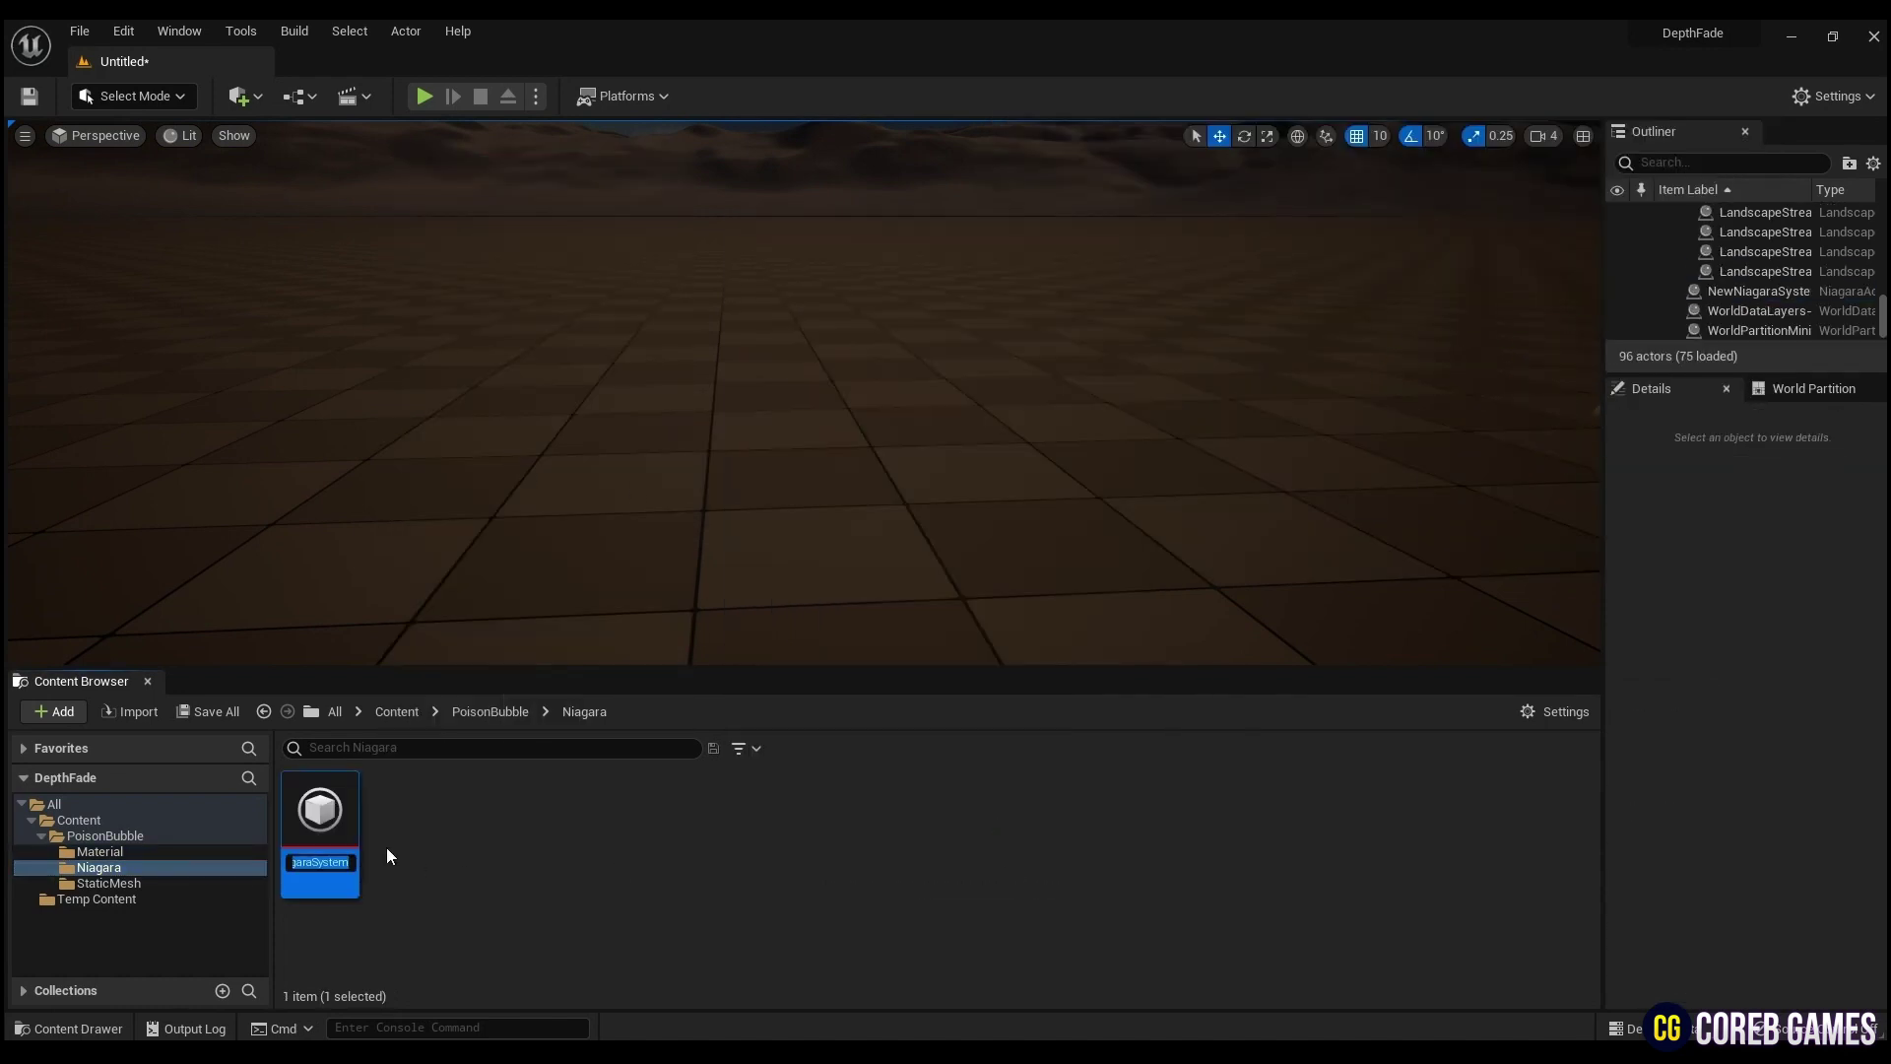
pyautogui.write('NS_Bubble')
pyautogui.press('Return')
pyautogui.doubleClick(320, 818)
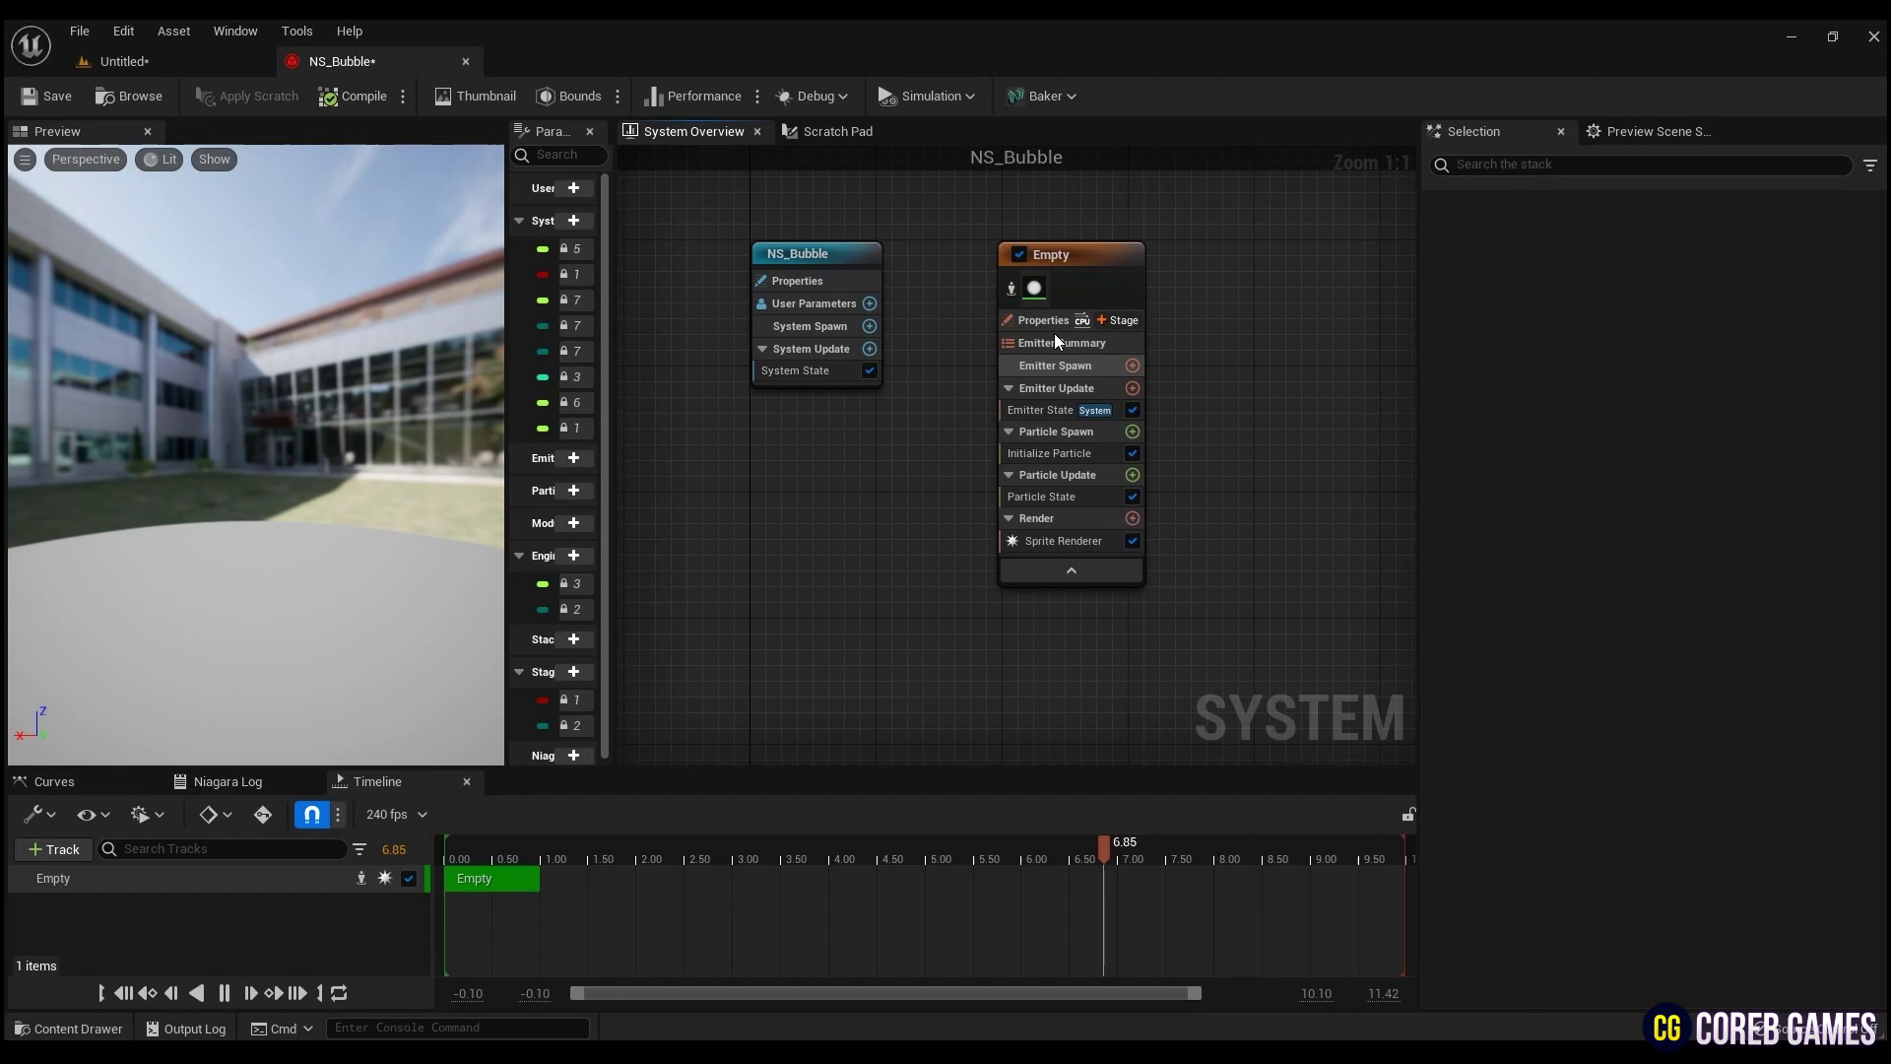
# Replace the Empty emitter's Sprite Renderer with a Mesh Renderer and set its mesh to SM_Sphere.
pyautogui.click(1069, 542)
pyautogui.press('Delete')
pyautogui.click(1132, 514)
pyautogui.write('mes')
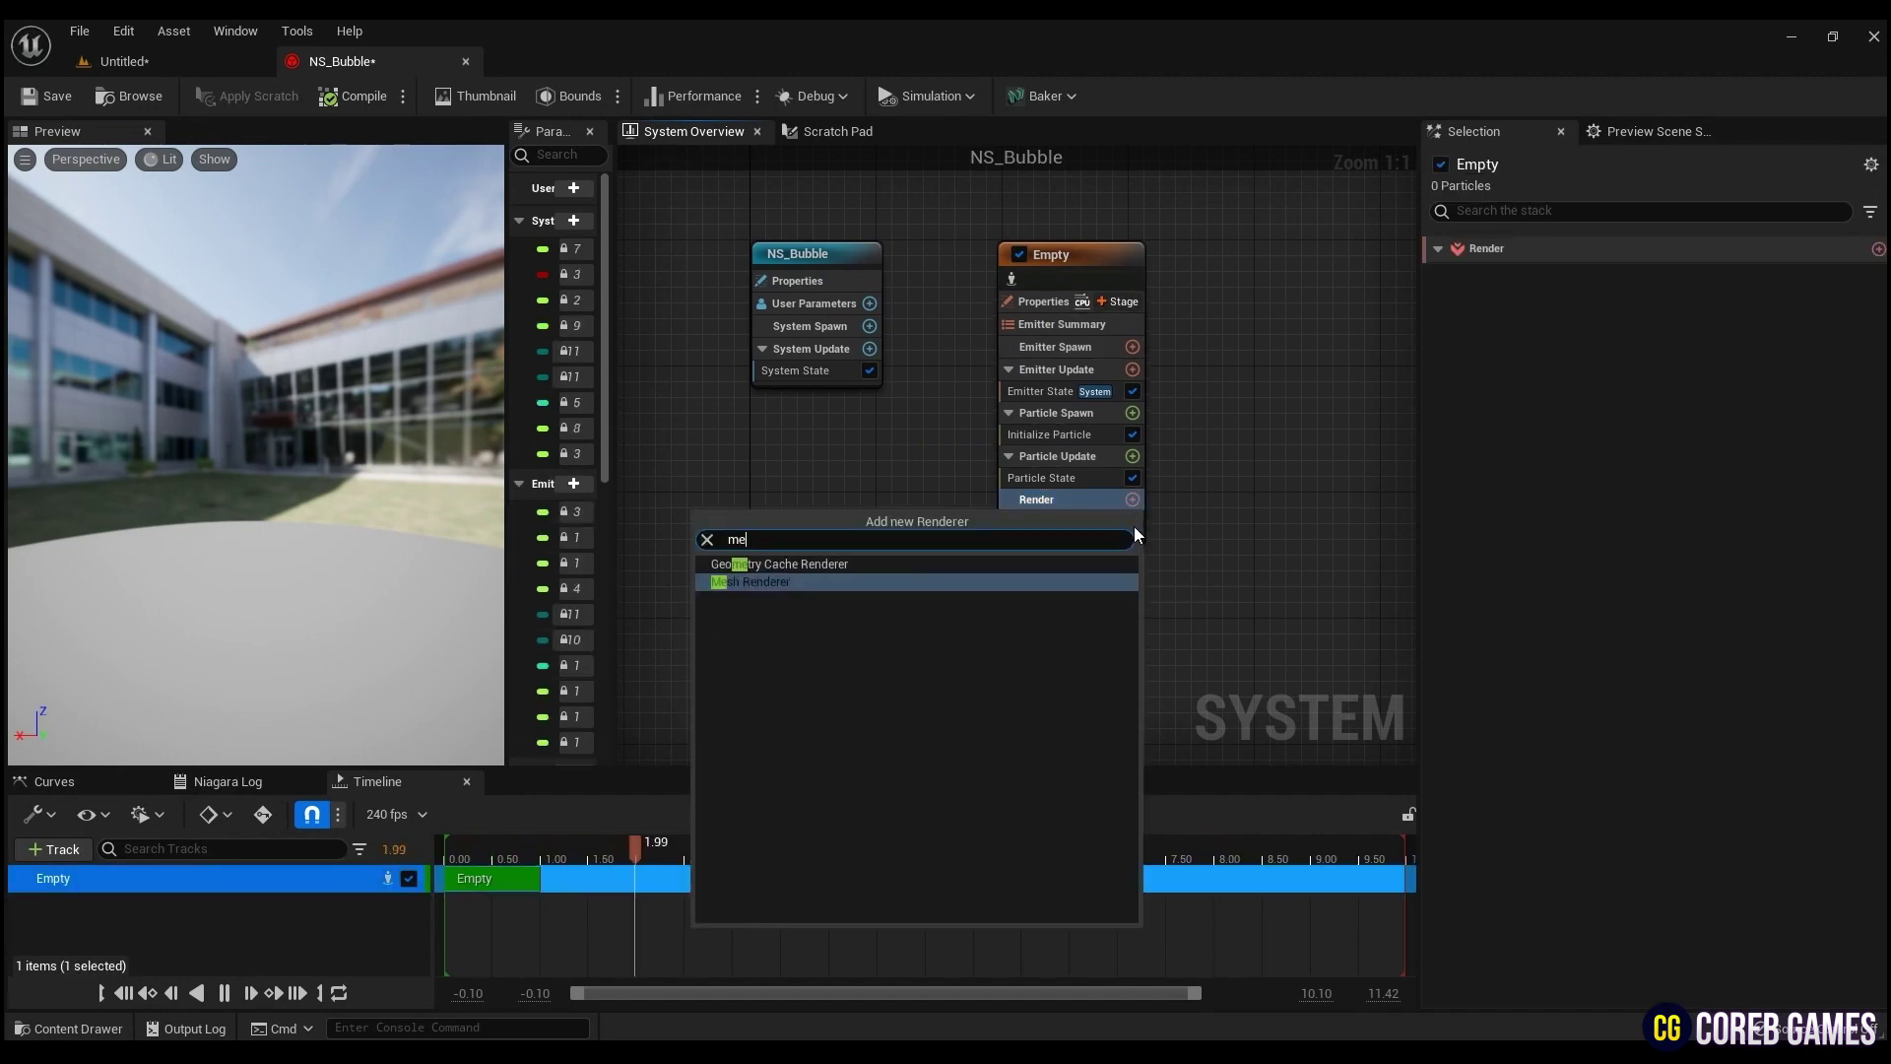
pyautogui.press('Return')
pyautogui.click(1438, 419)
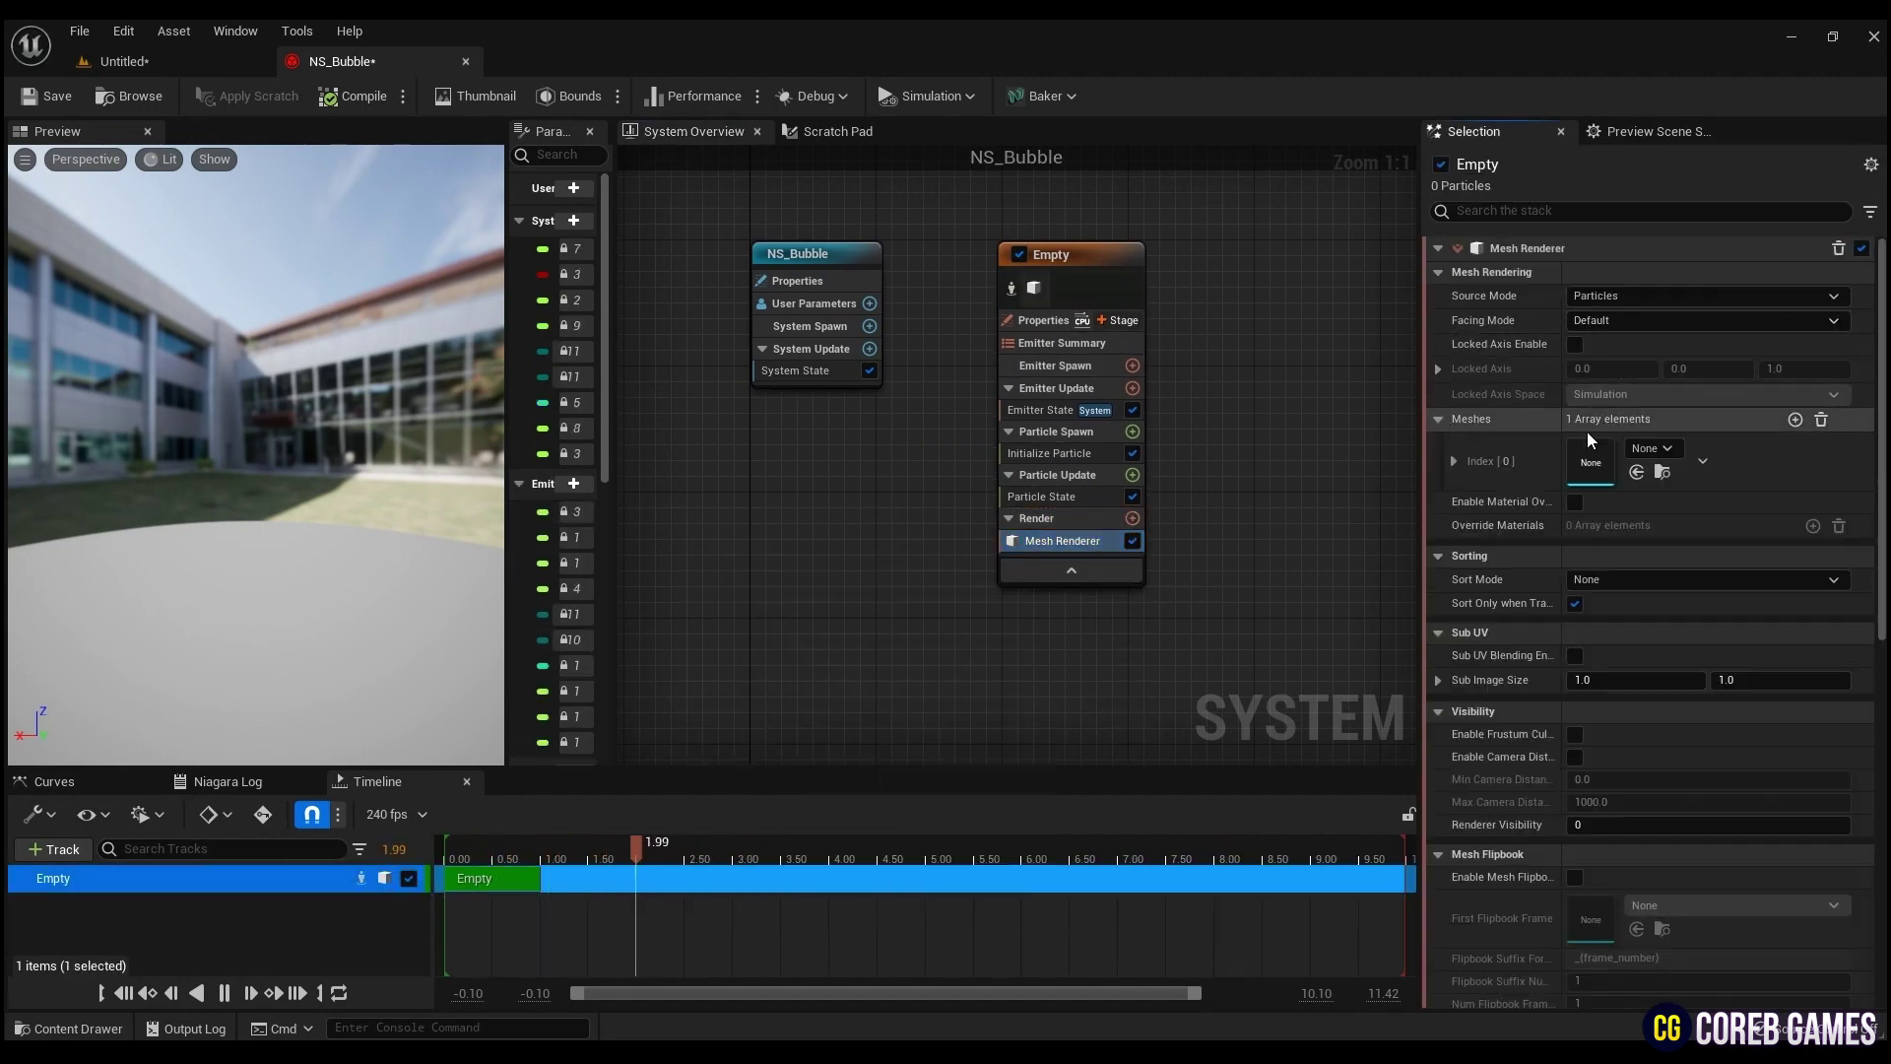
pyautogui.click(1653, 450)
pyautogui.click(1685, 628)
# Enable material overrides on the Mesh Renderer and add M_Bubble_Inst as the explicit override material.
pyautogui.click(1575, 501)
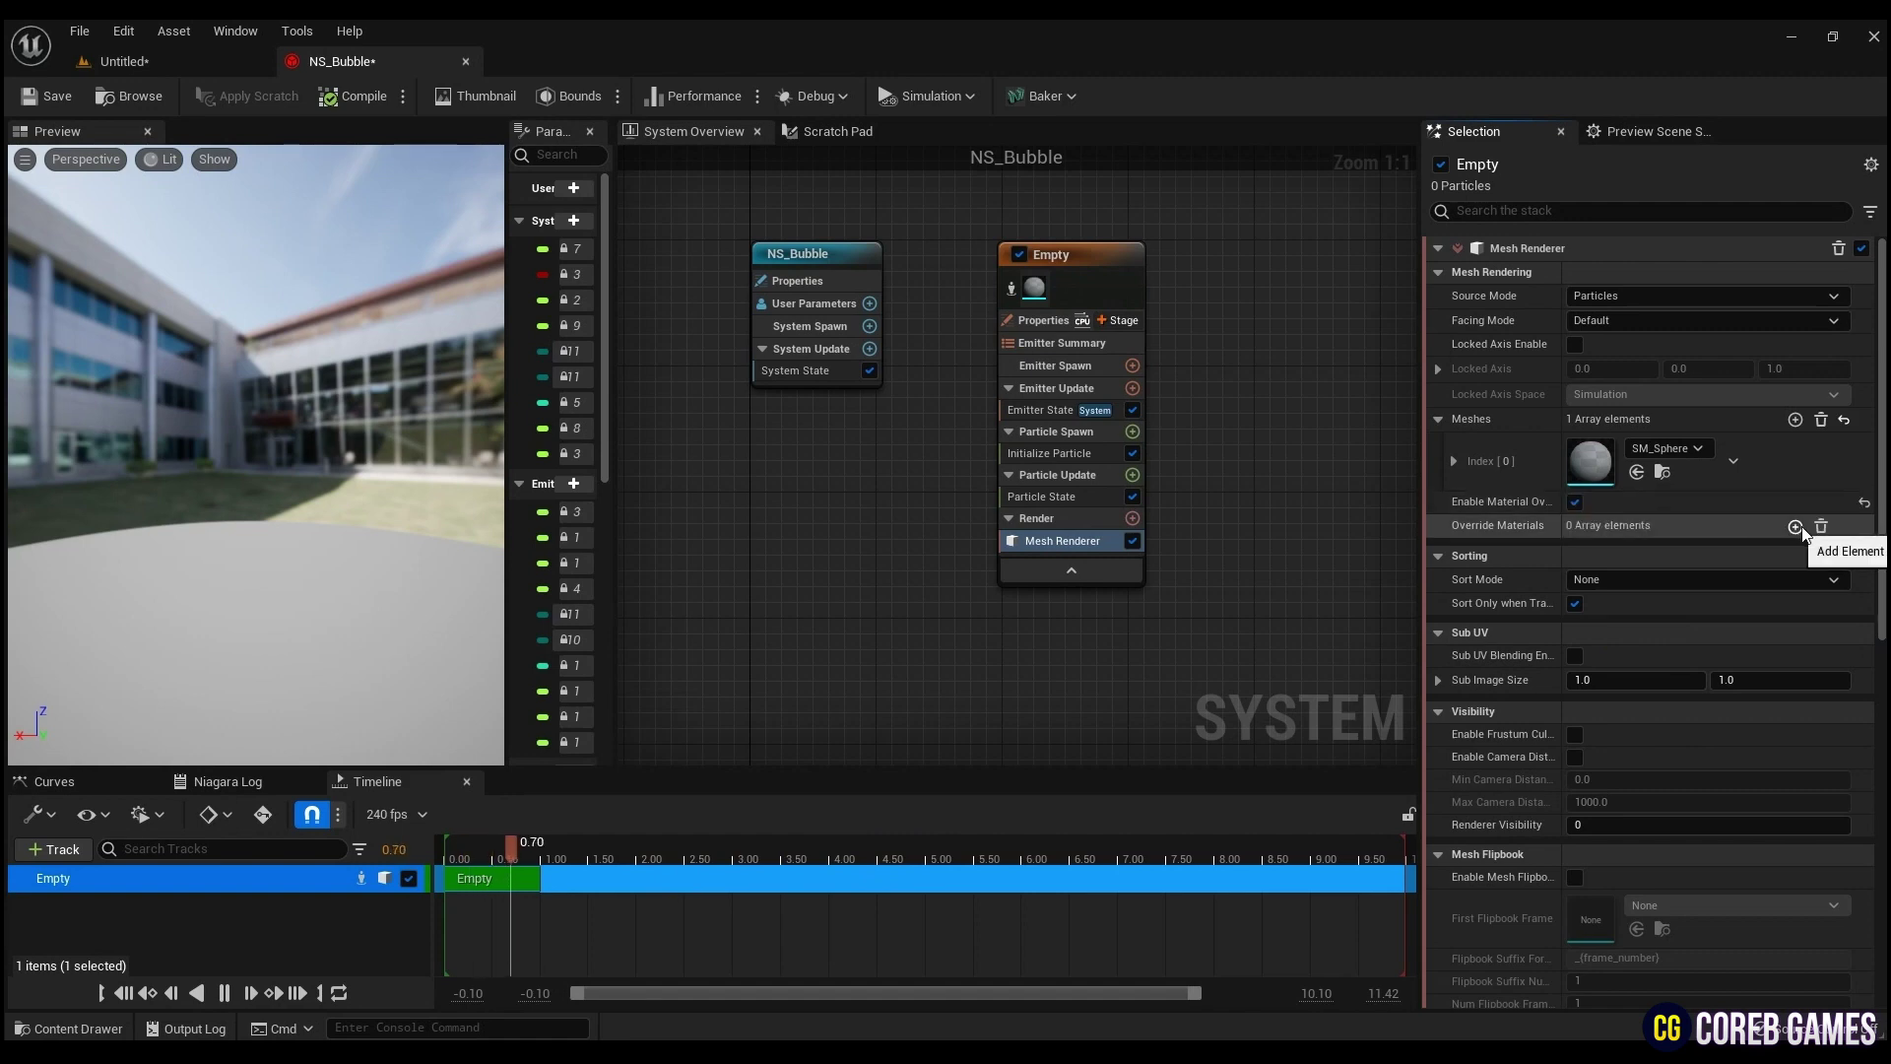
pyautogui.click(1794, 525)
pyautogui.click(1451, 553)
pyautogui.click(1718, 588)
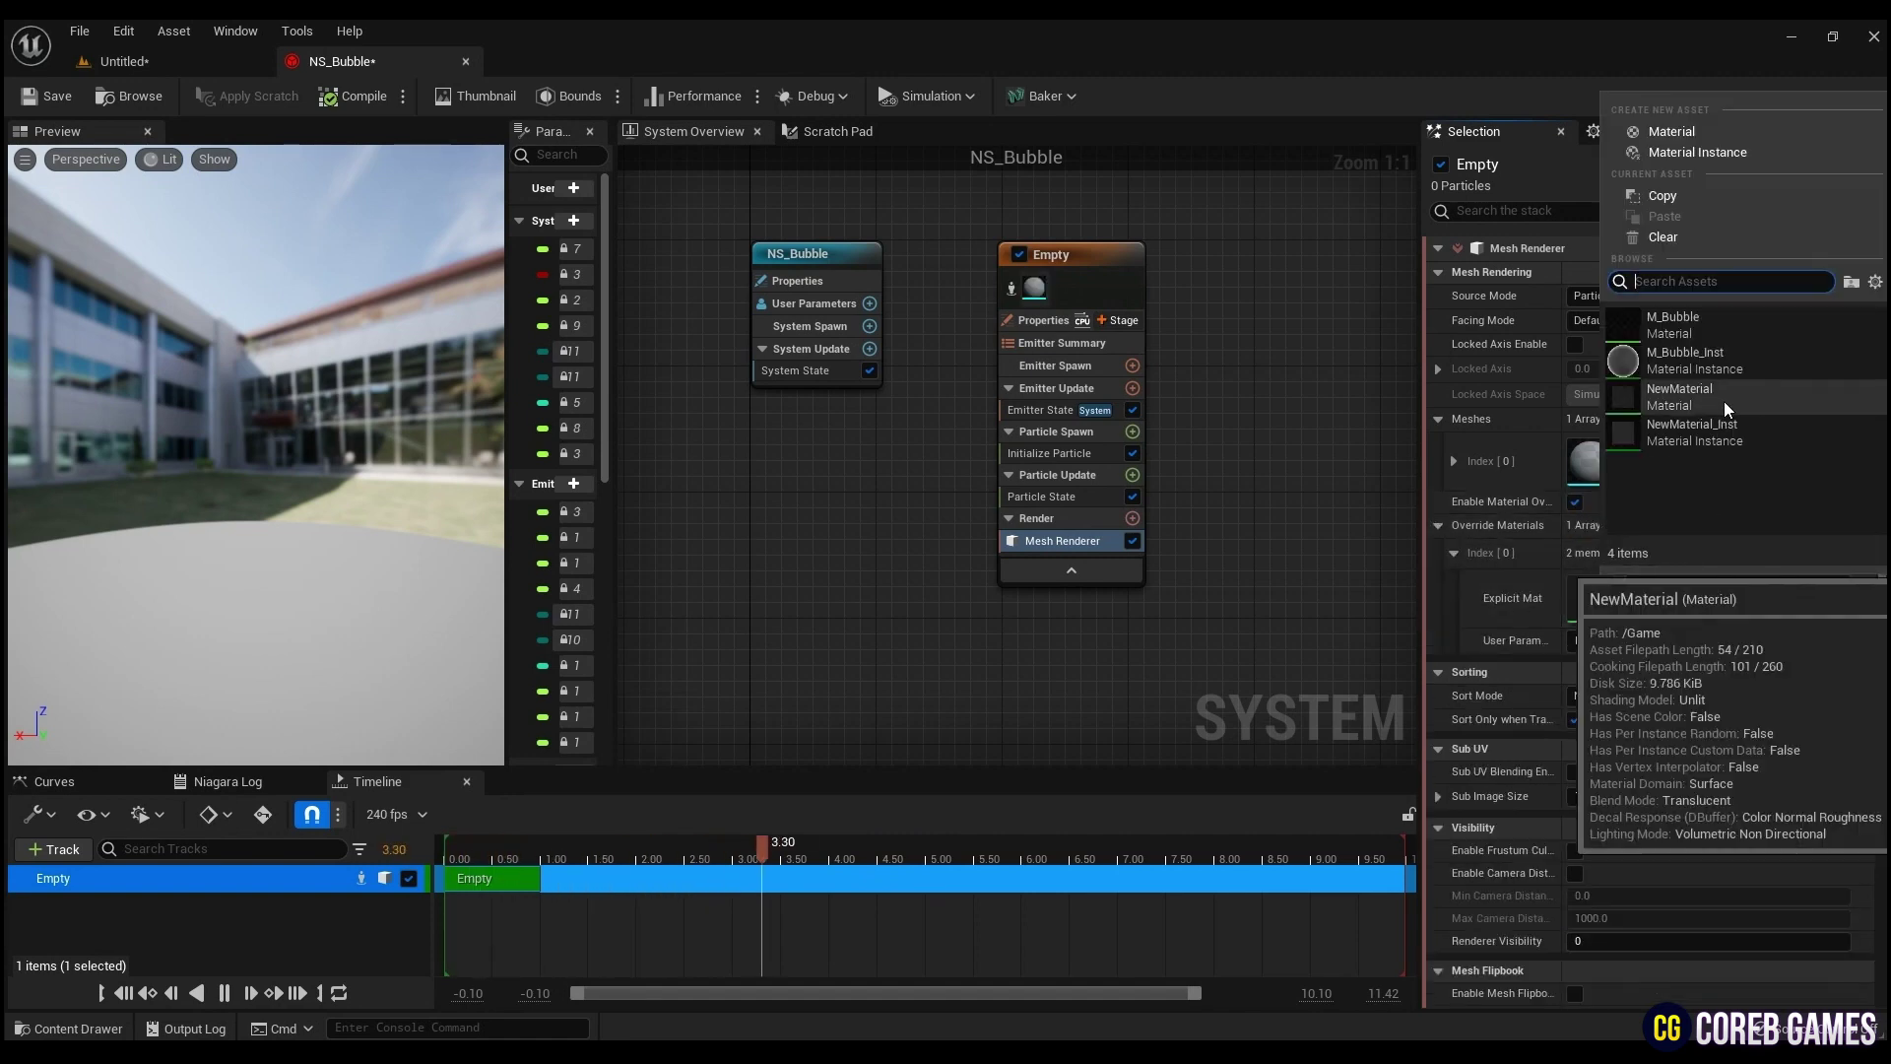
pyautogui.click(1713, 369)
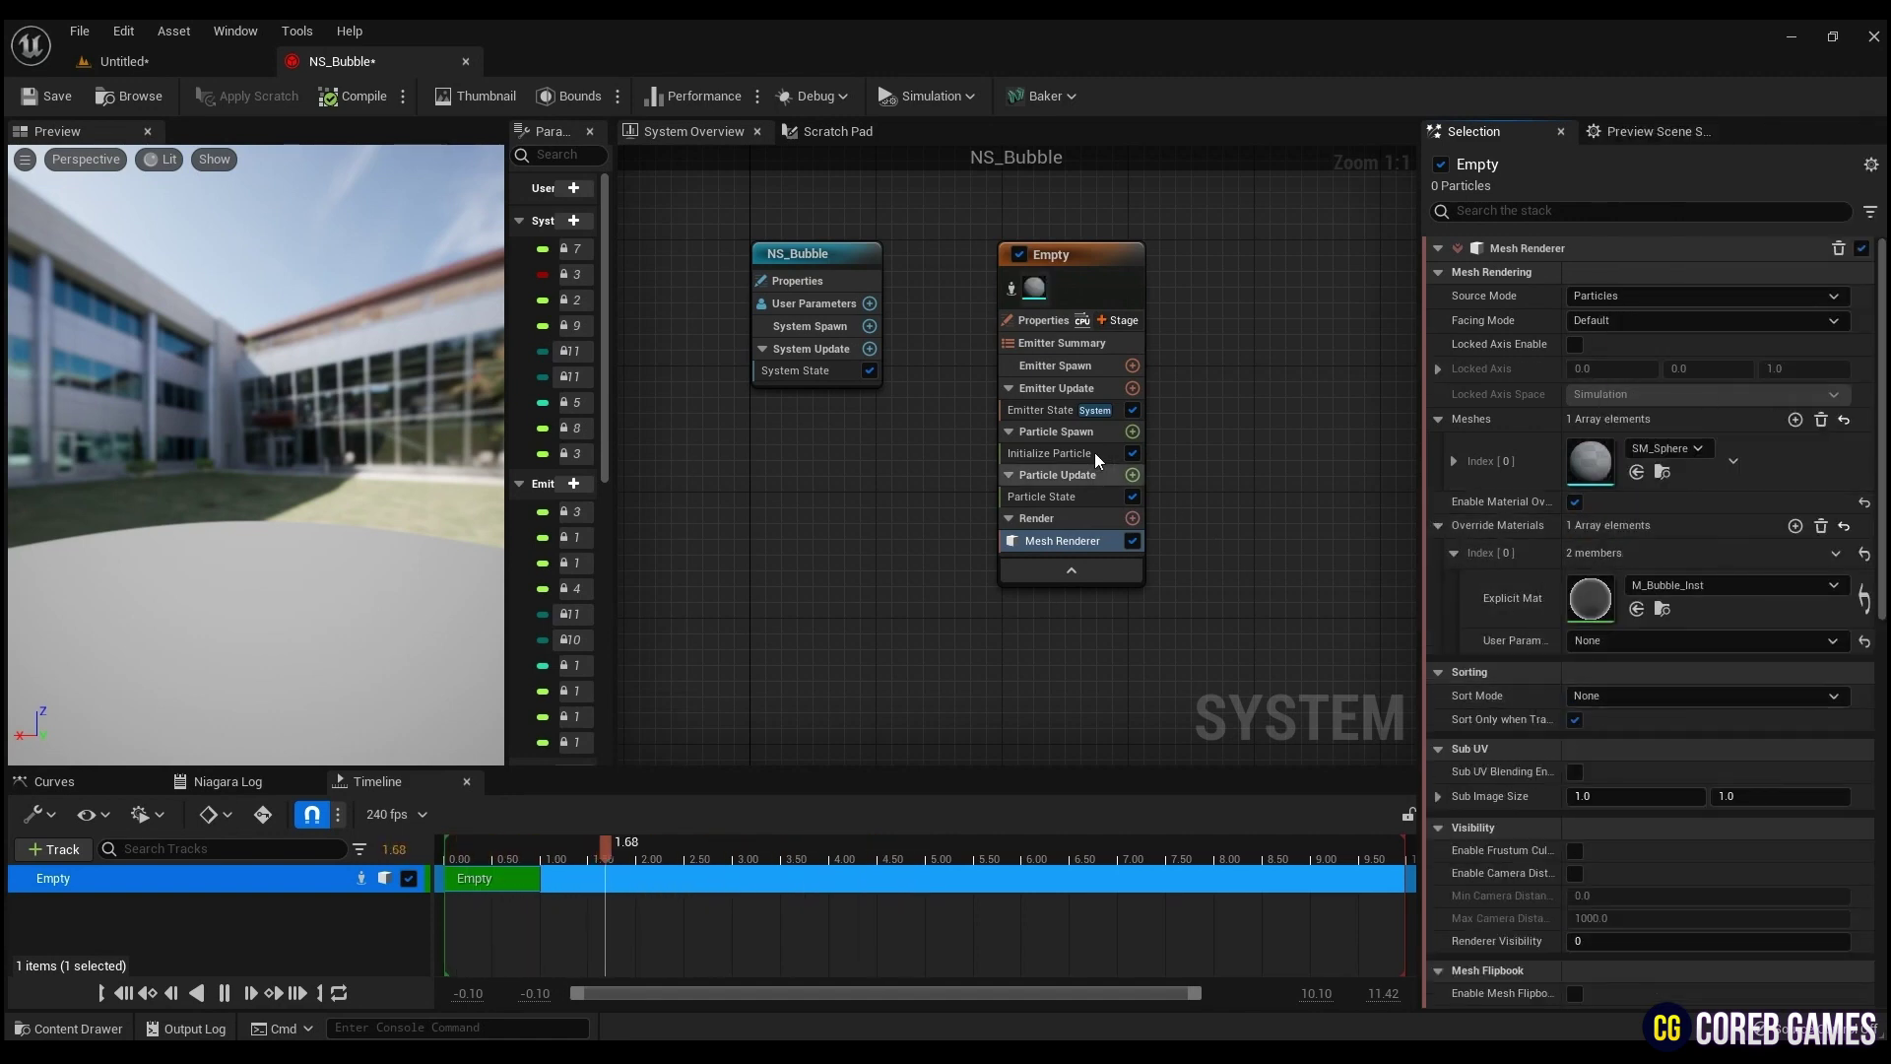
# Add a Spawn Rate module to Emitter Update and set its SpawnRate to 30.
pyautogui.click(1130, 388)
pyautogui.write('rate')
pyautogui.click(949, 530)
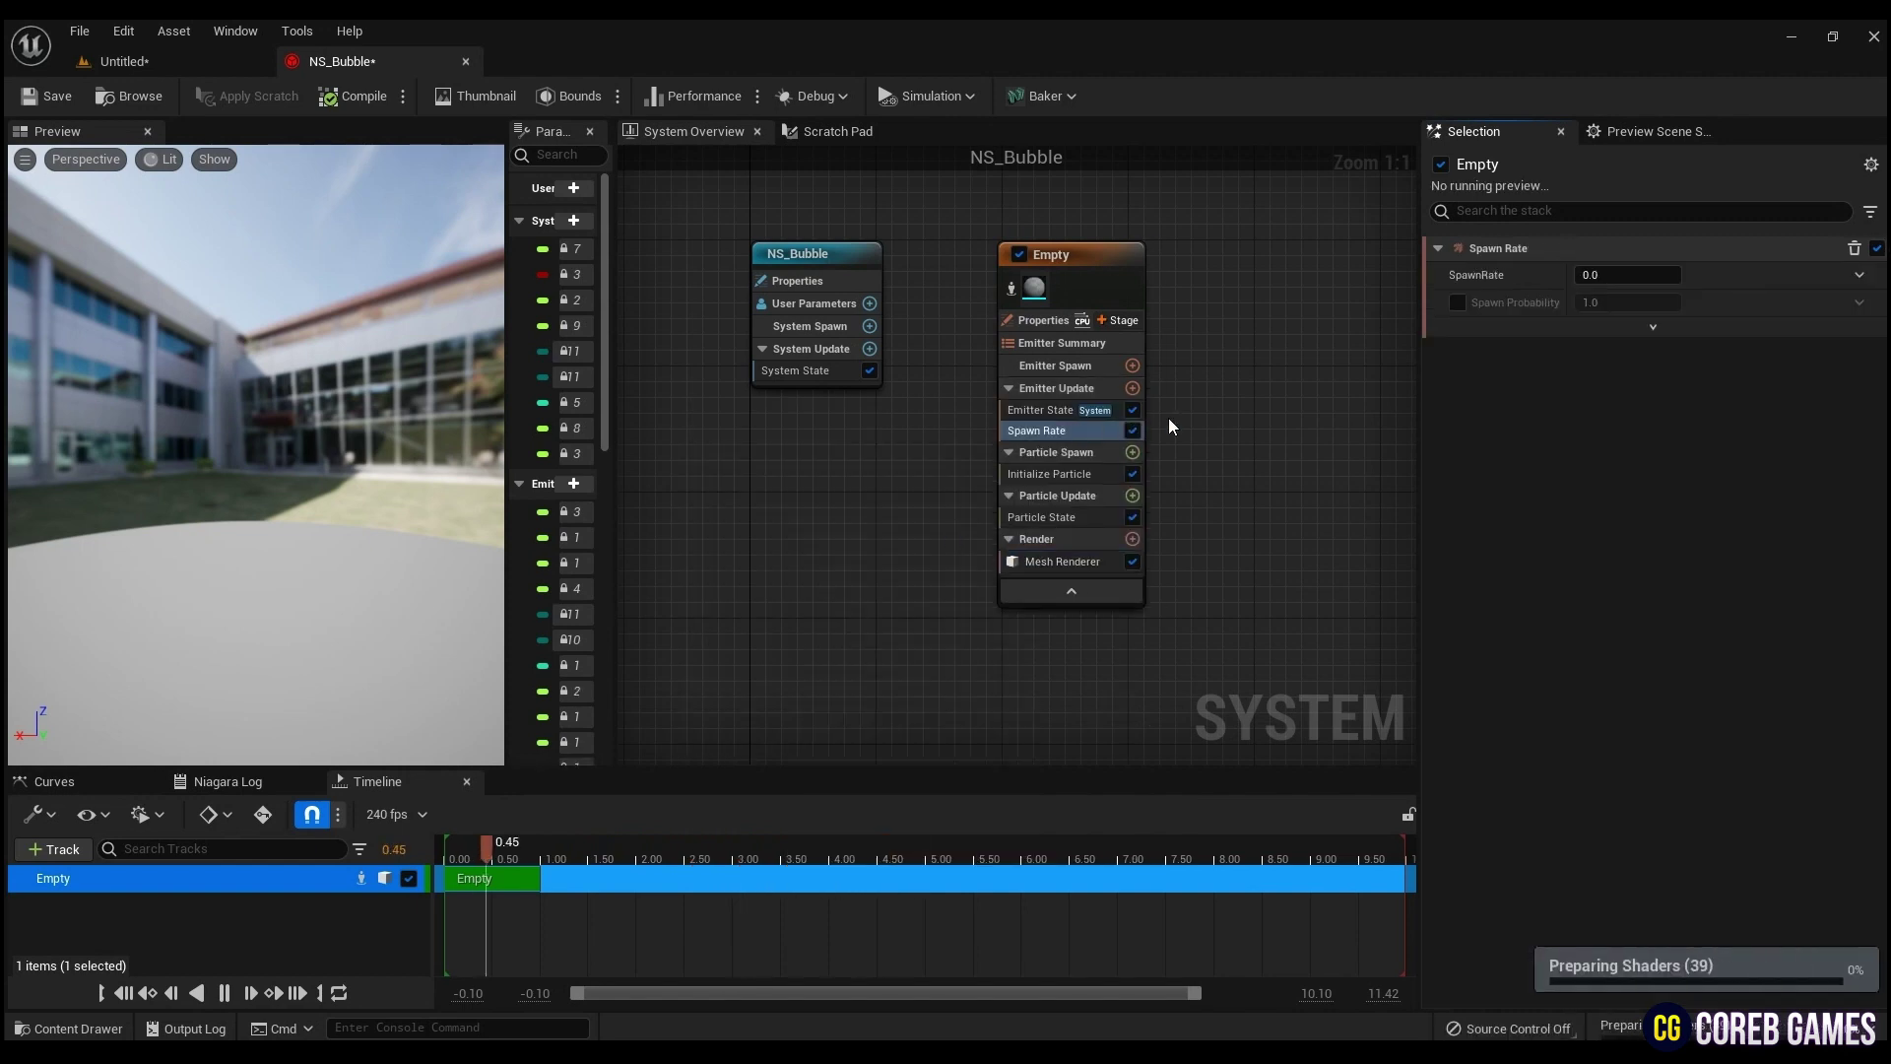
pyautogui.click(1621, 278)
pyautogui.write('30.0')
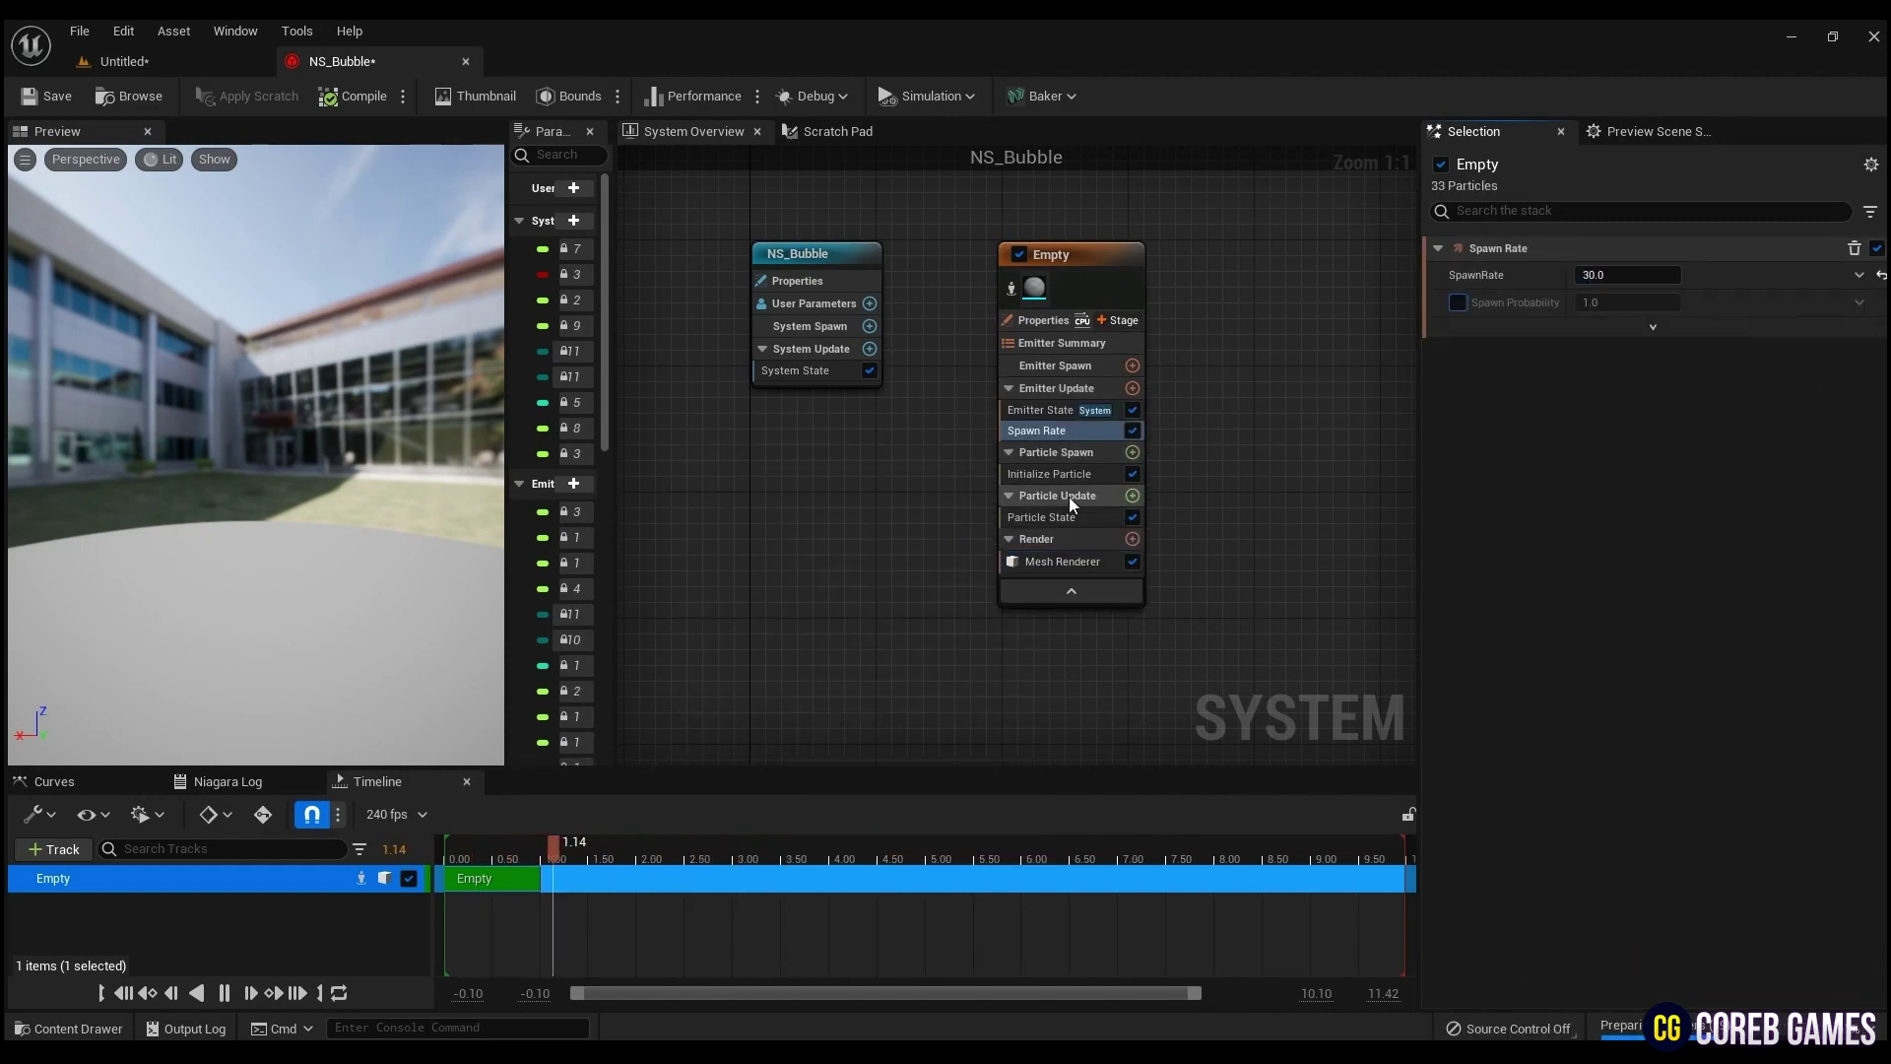
# Set the particles' Mesh Scale Mode to Random Uniform with a minimum of 0.25 and a maximum of 0.5.
pyautogui.click(1074, 452)
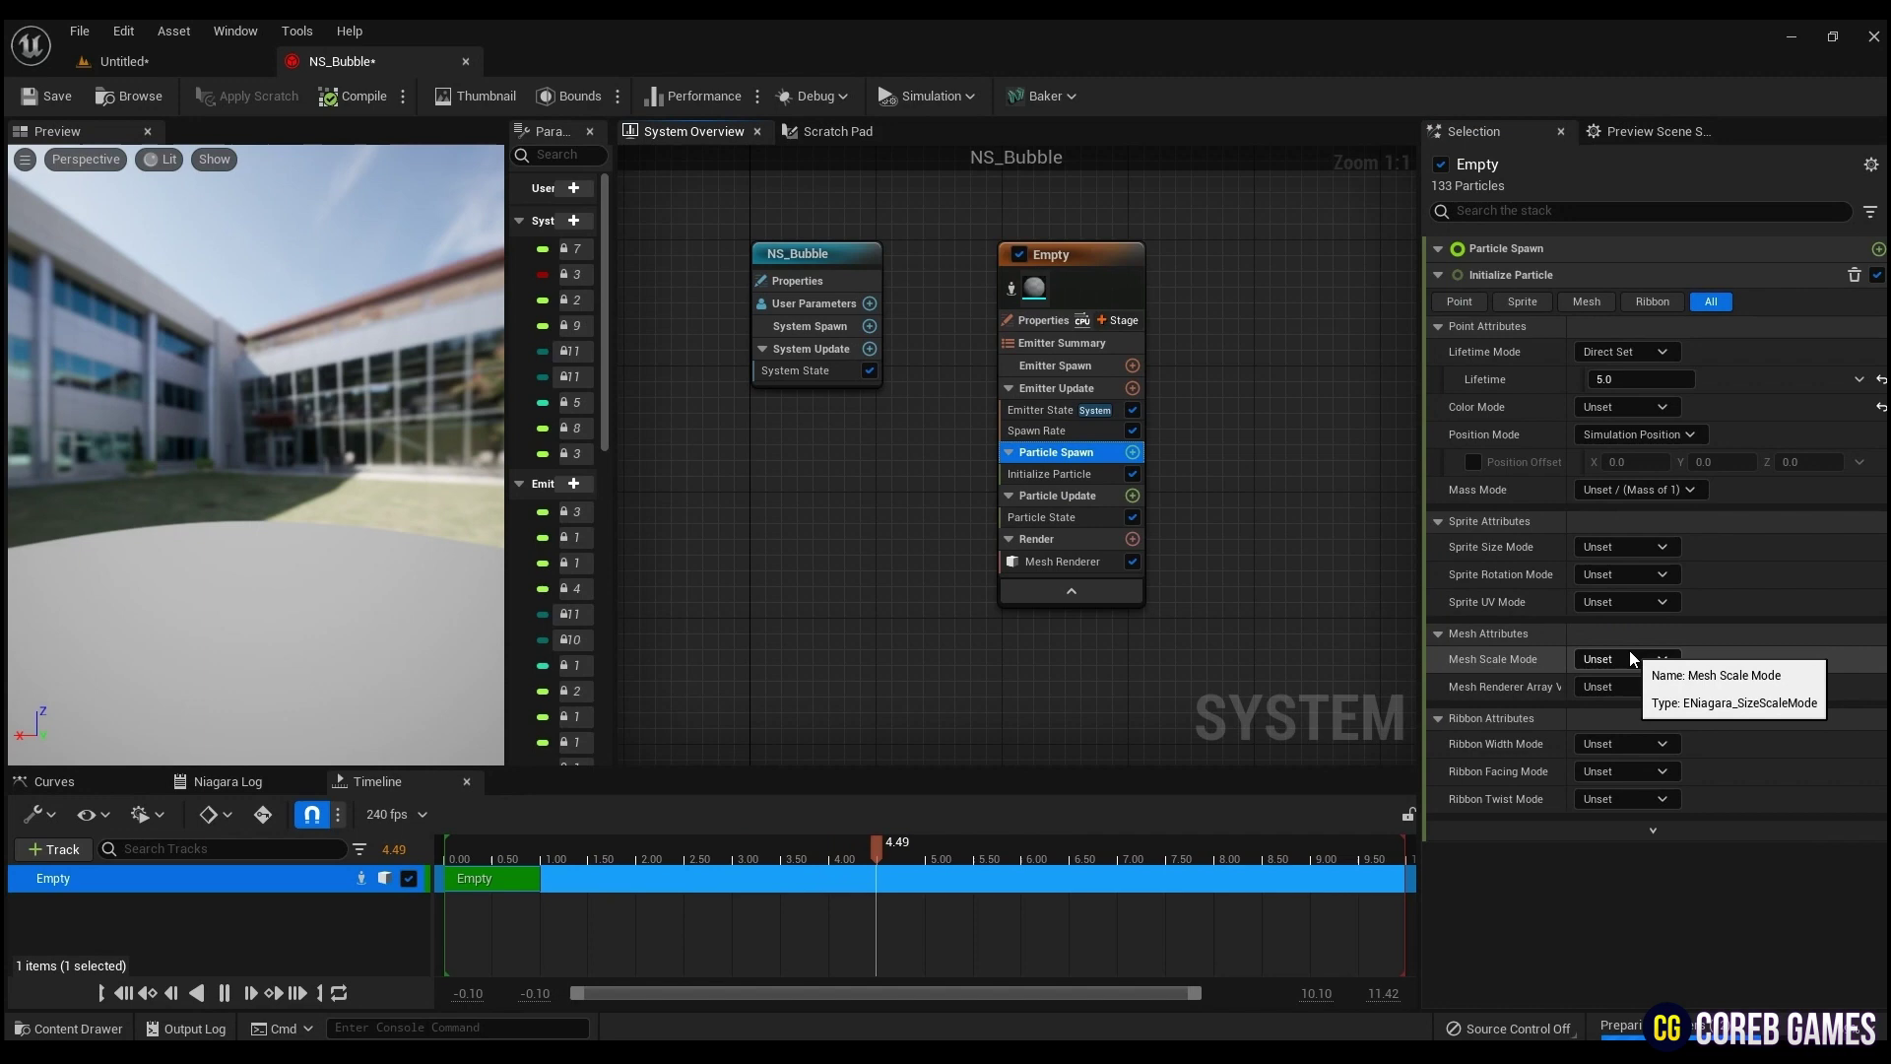
pyautogui.click(1606, 660)
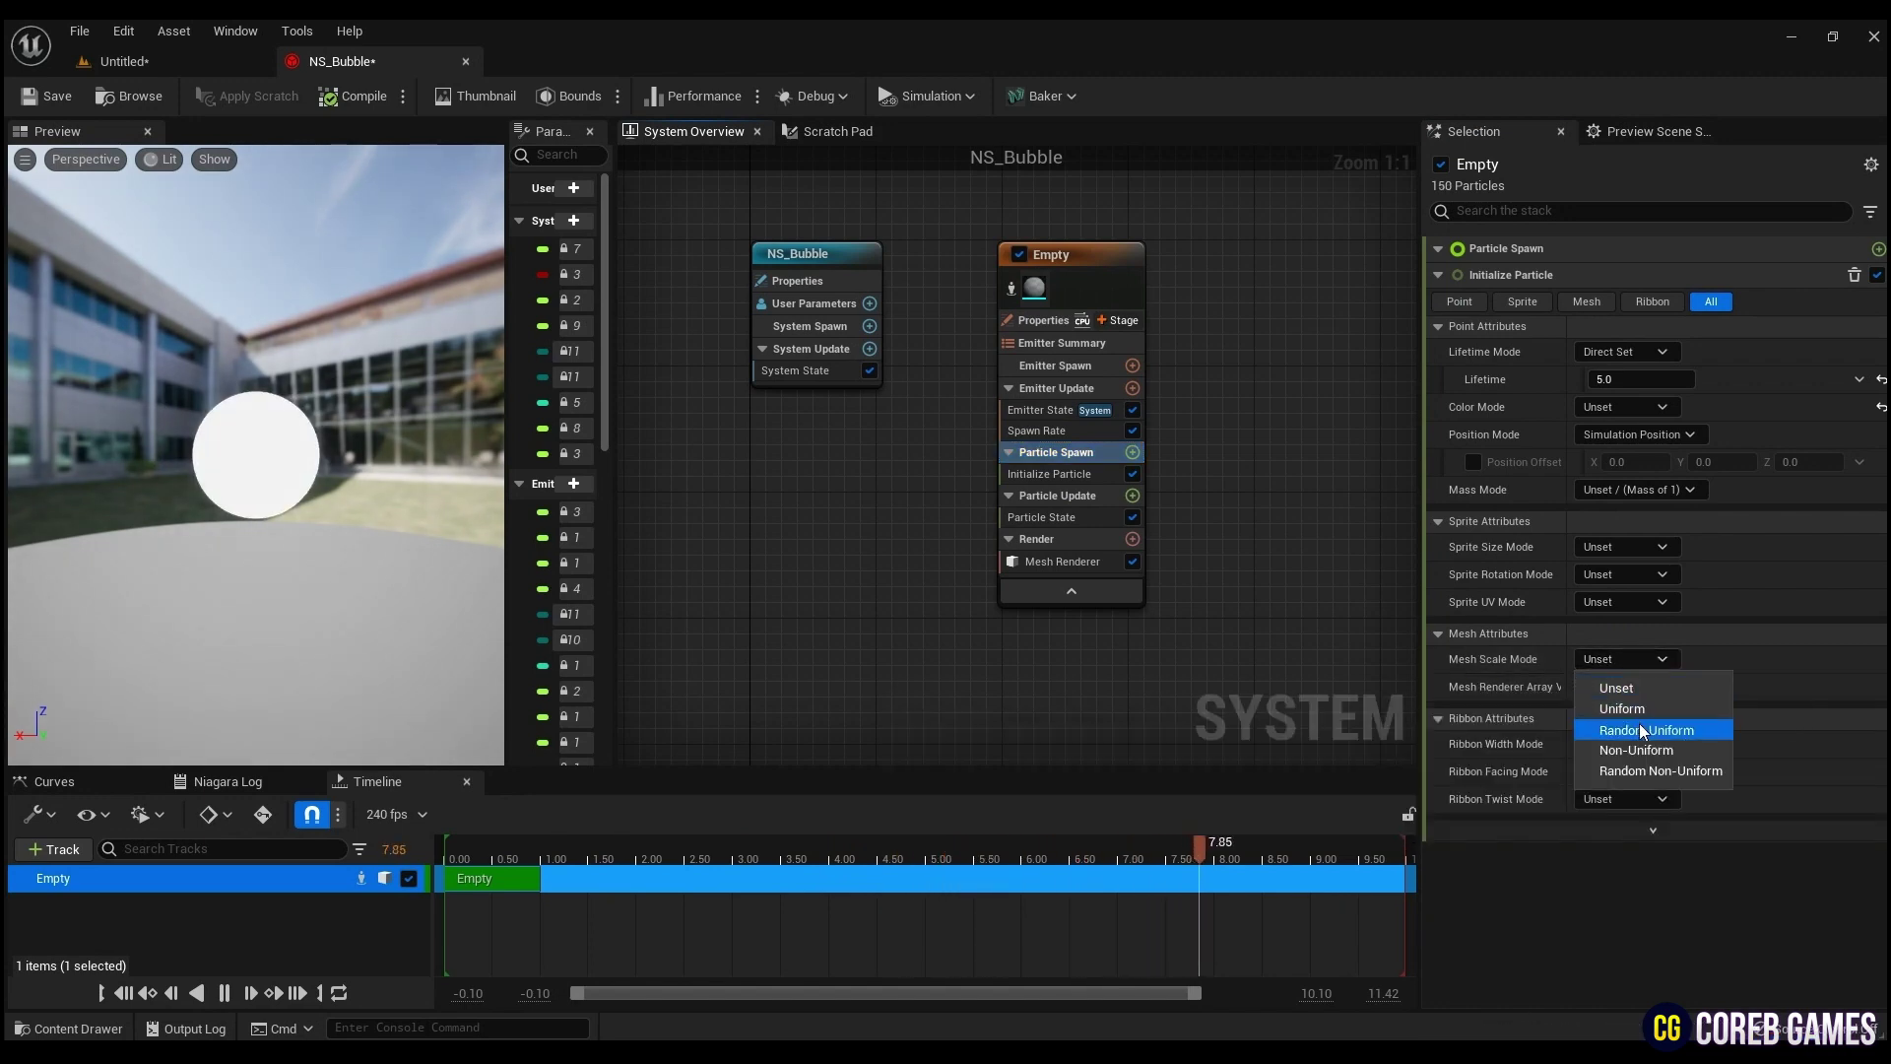
pyautogui.click(1642, 730)
pyautogui.click(1643, 690)
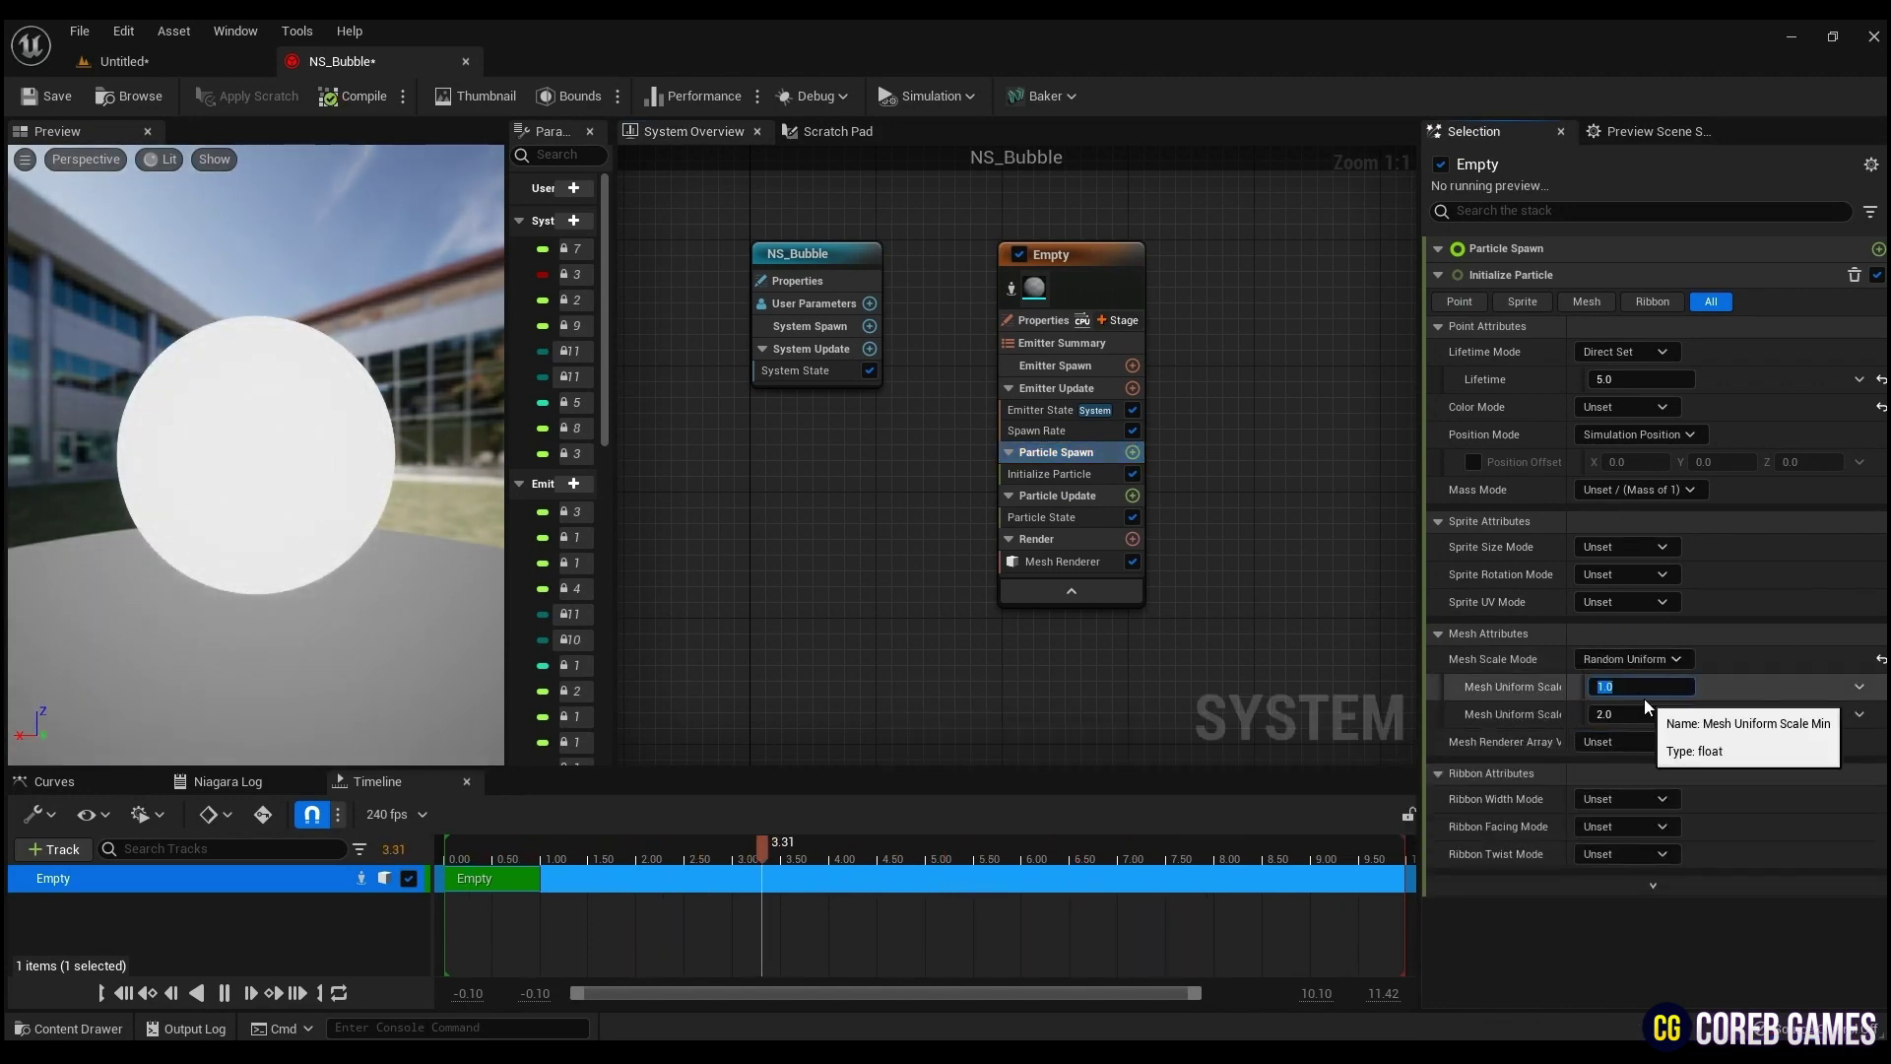
pyautogui.press('Return')
# Set Initialize Particle's Lifetime Mode to Random with a minimum of 1.0 and a maximum of 1.5.
pyautogui.click(1059, 473)
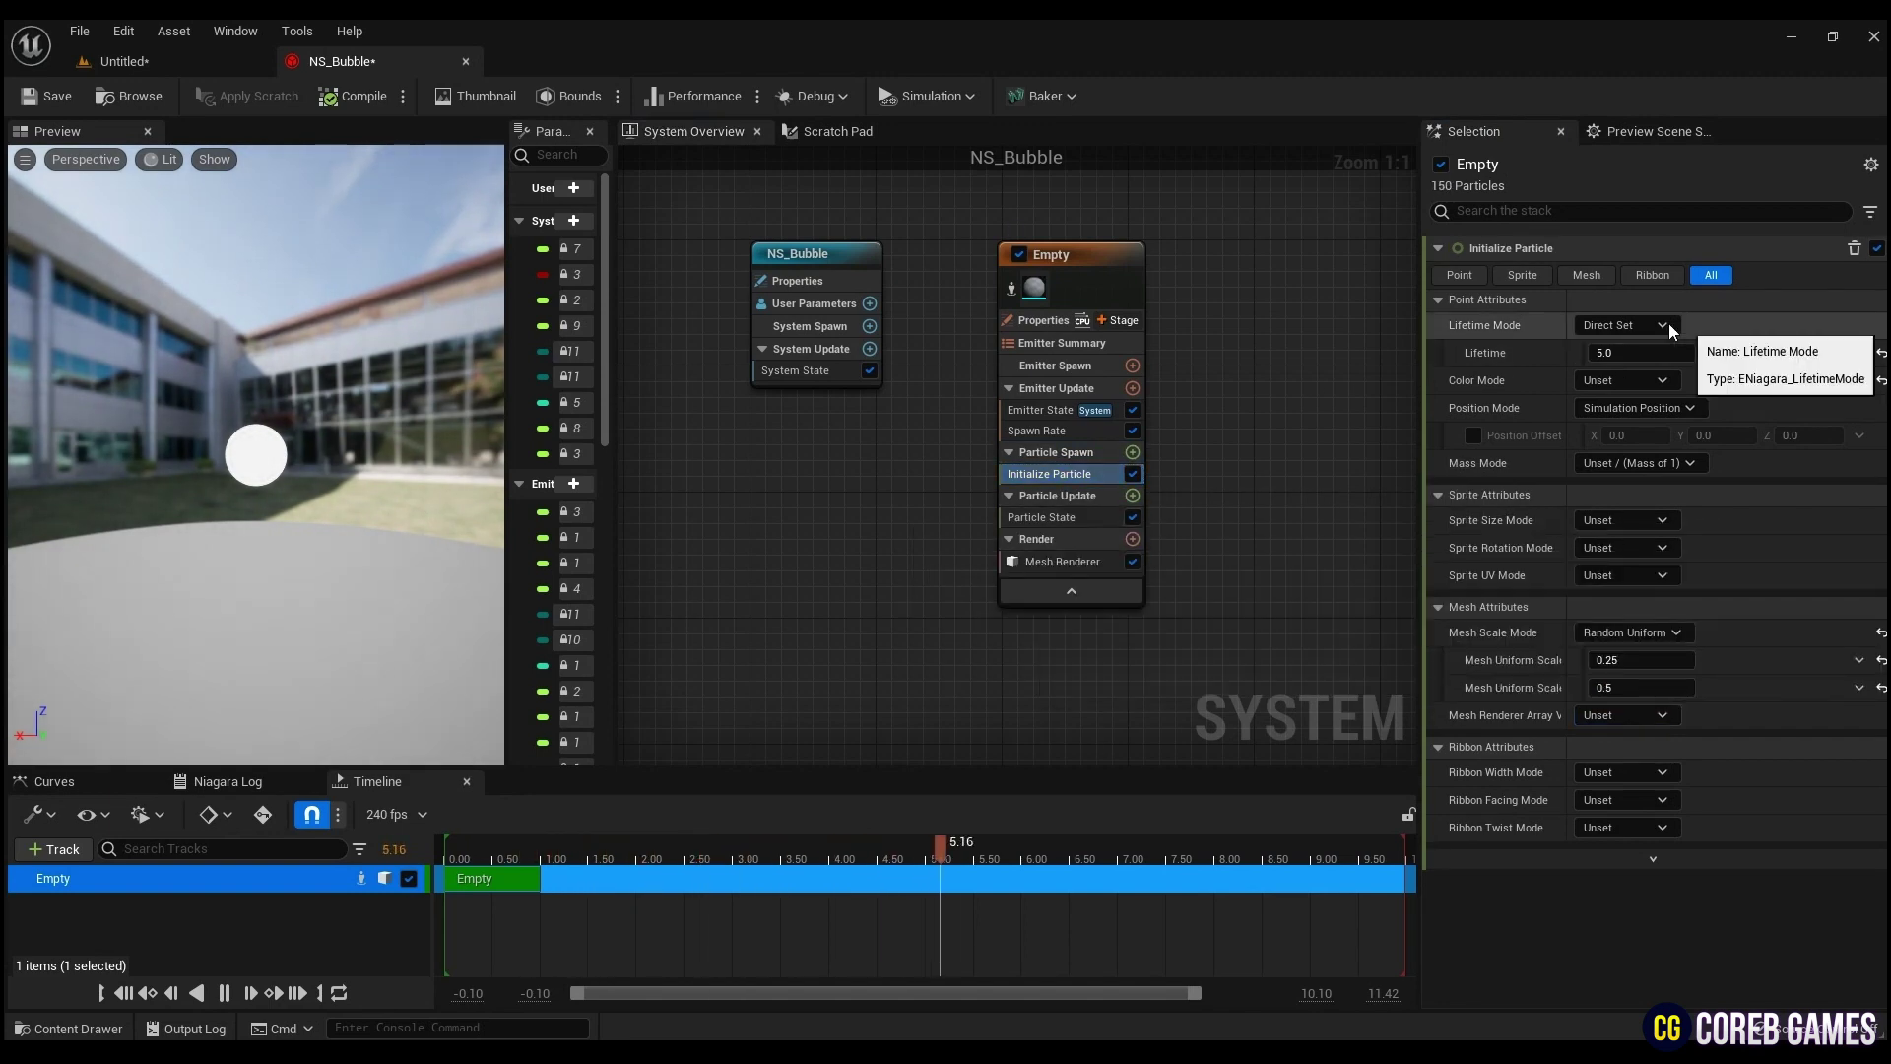
pyautogui.click(1625, 325)
pyautogui.click(1615, 366)
pyautogui.click(1655, 355)
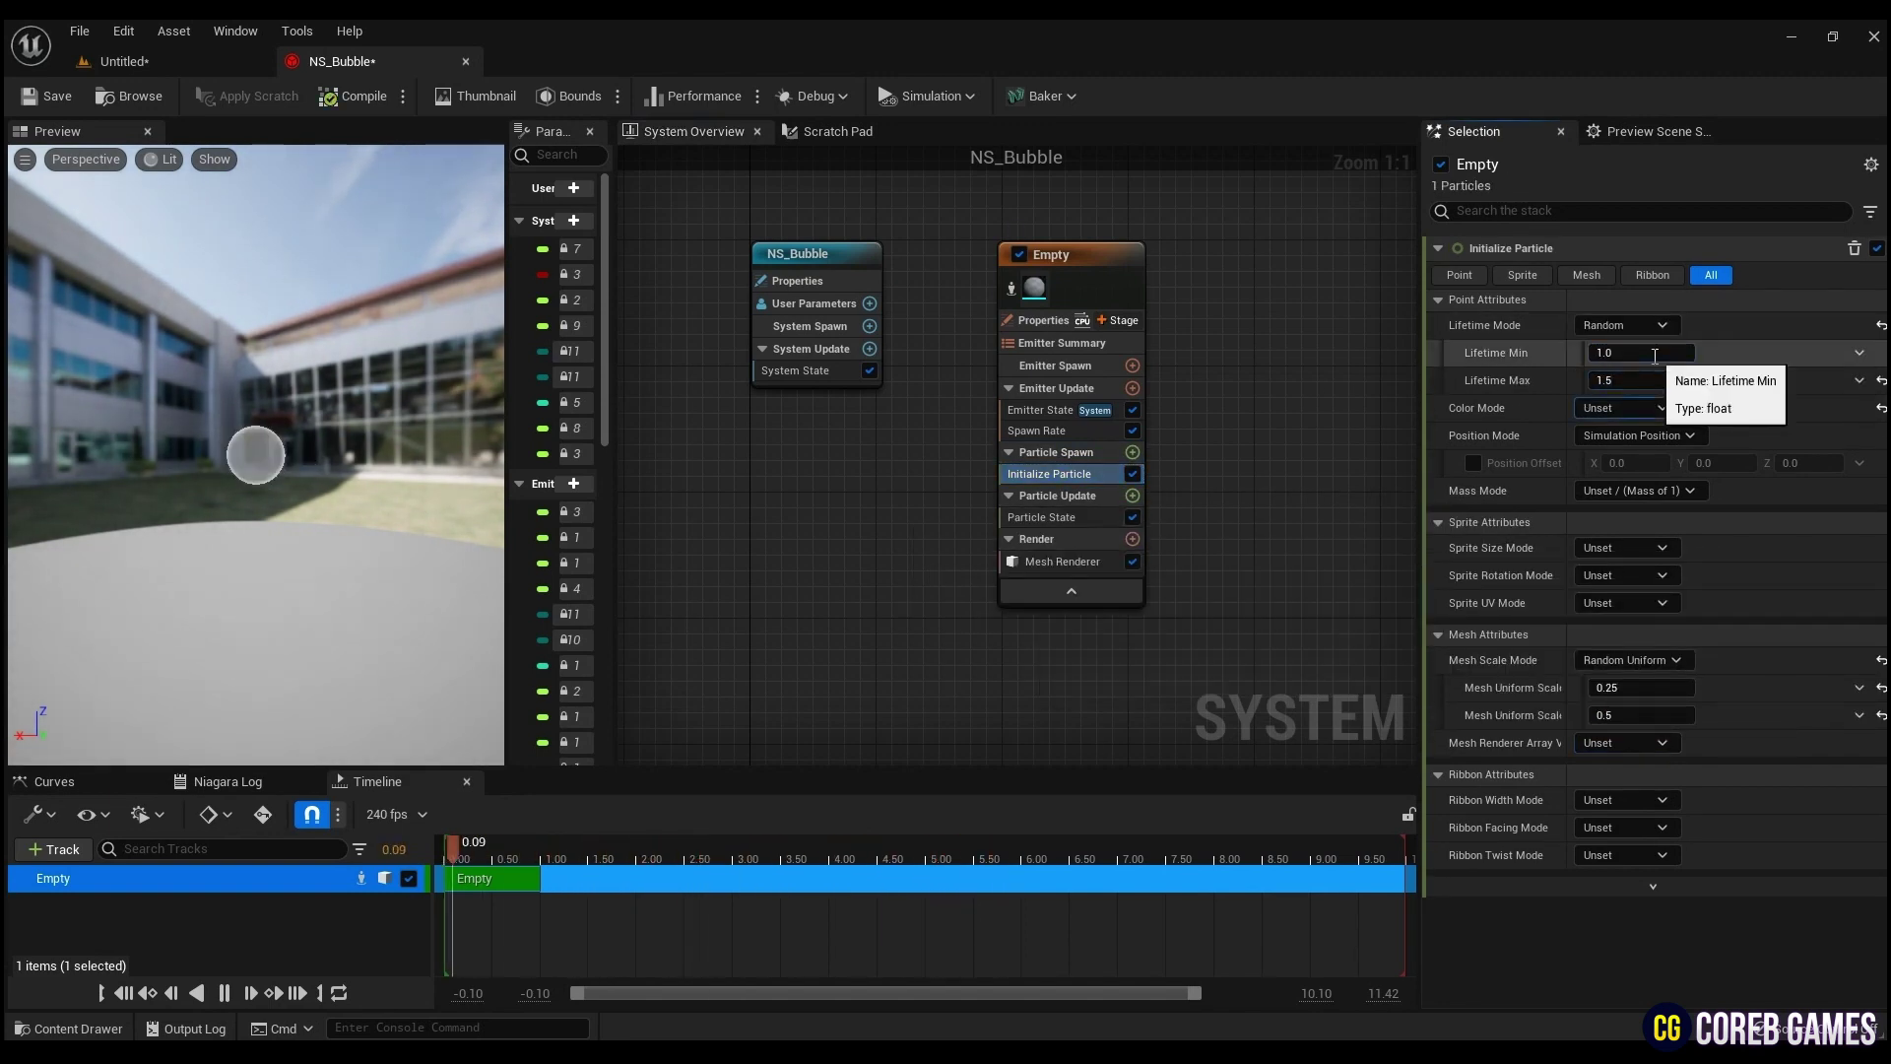
pyautogui.click(1084, 518)
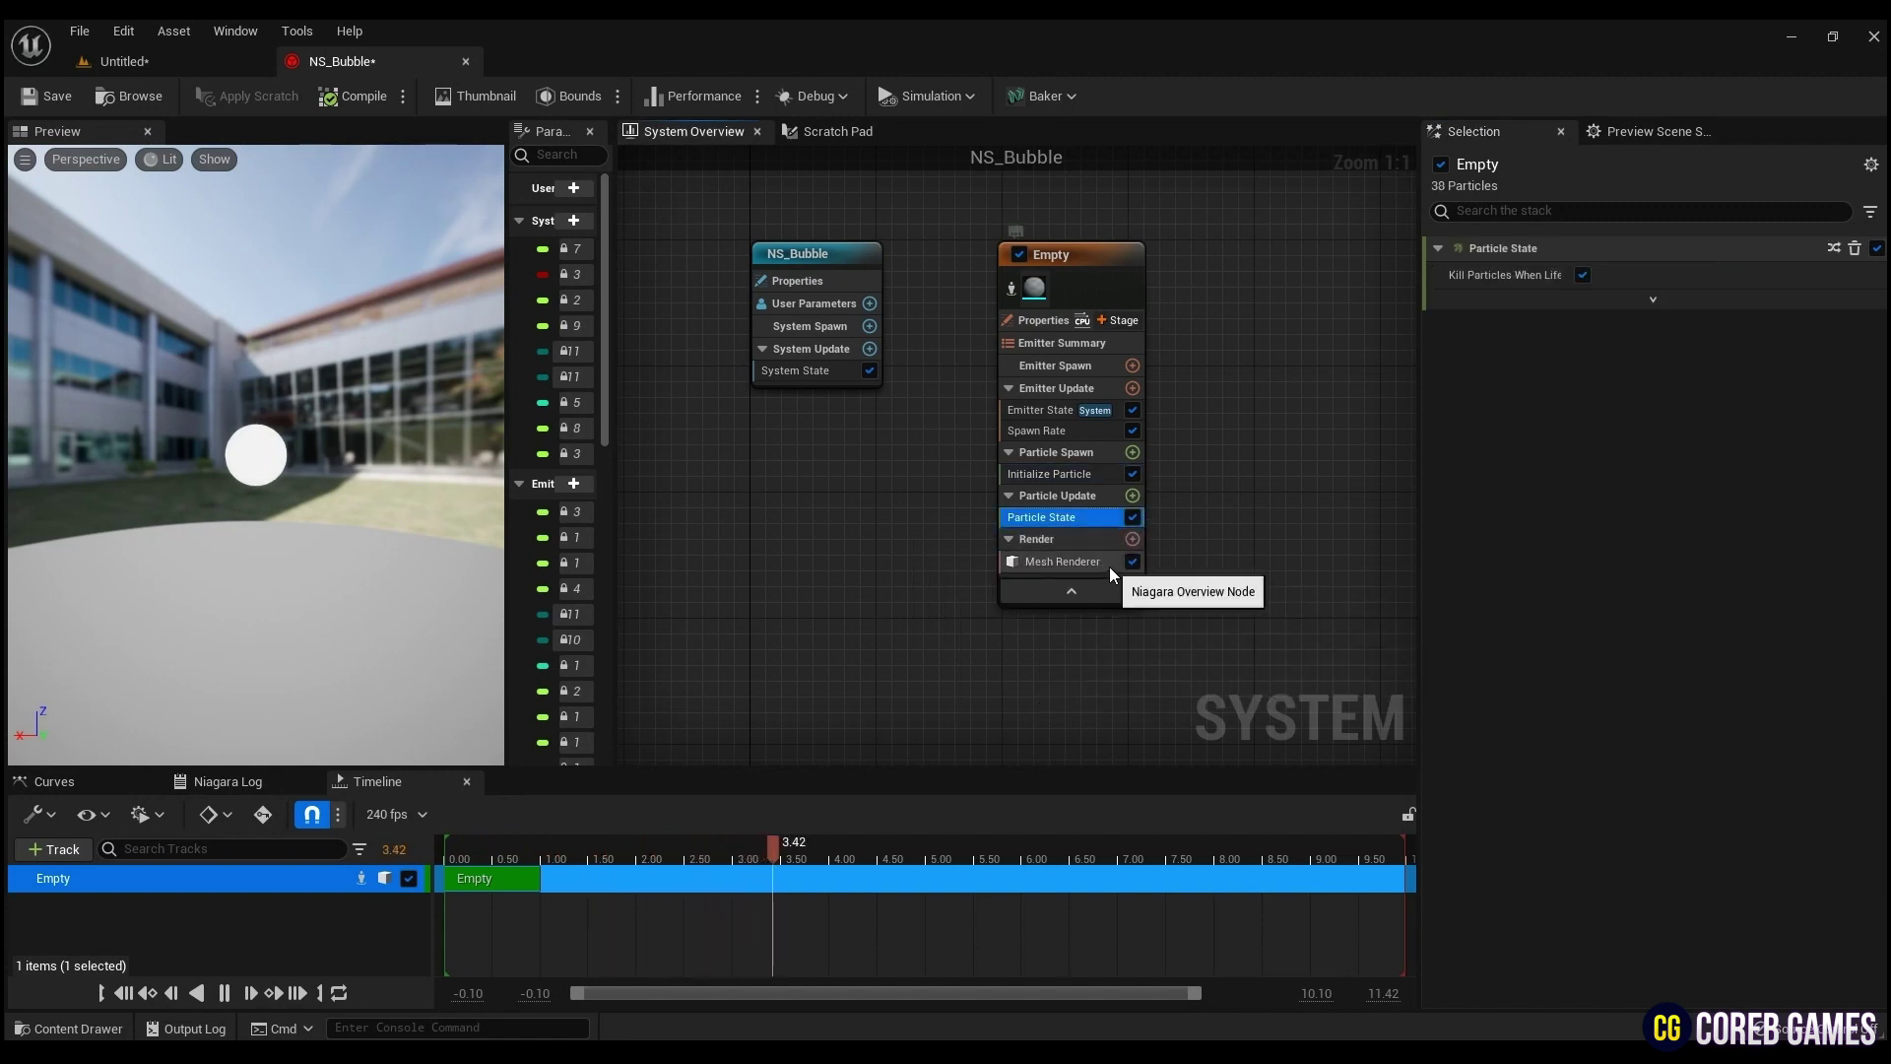
# Add a Shape Location module to Particle Spawn and set its Shape Primitive to Cylinder.
pyautogui.click(1132, 453)
pyautogui.write('shape')
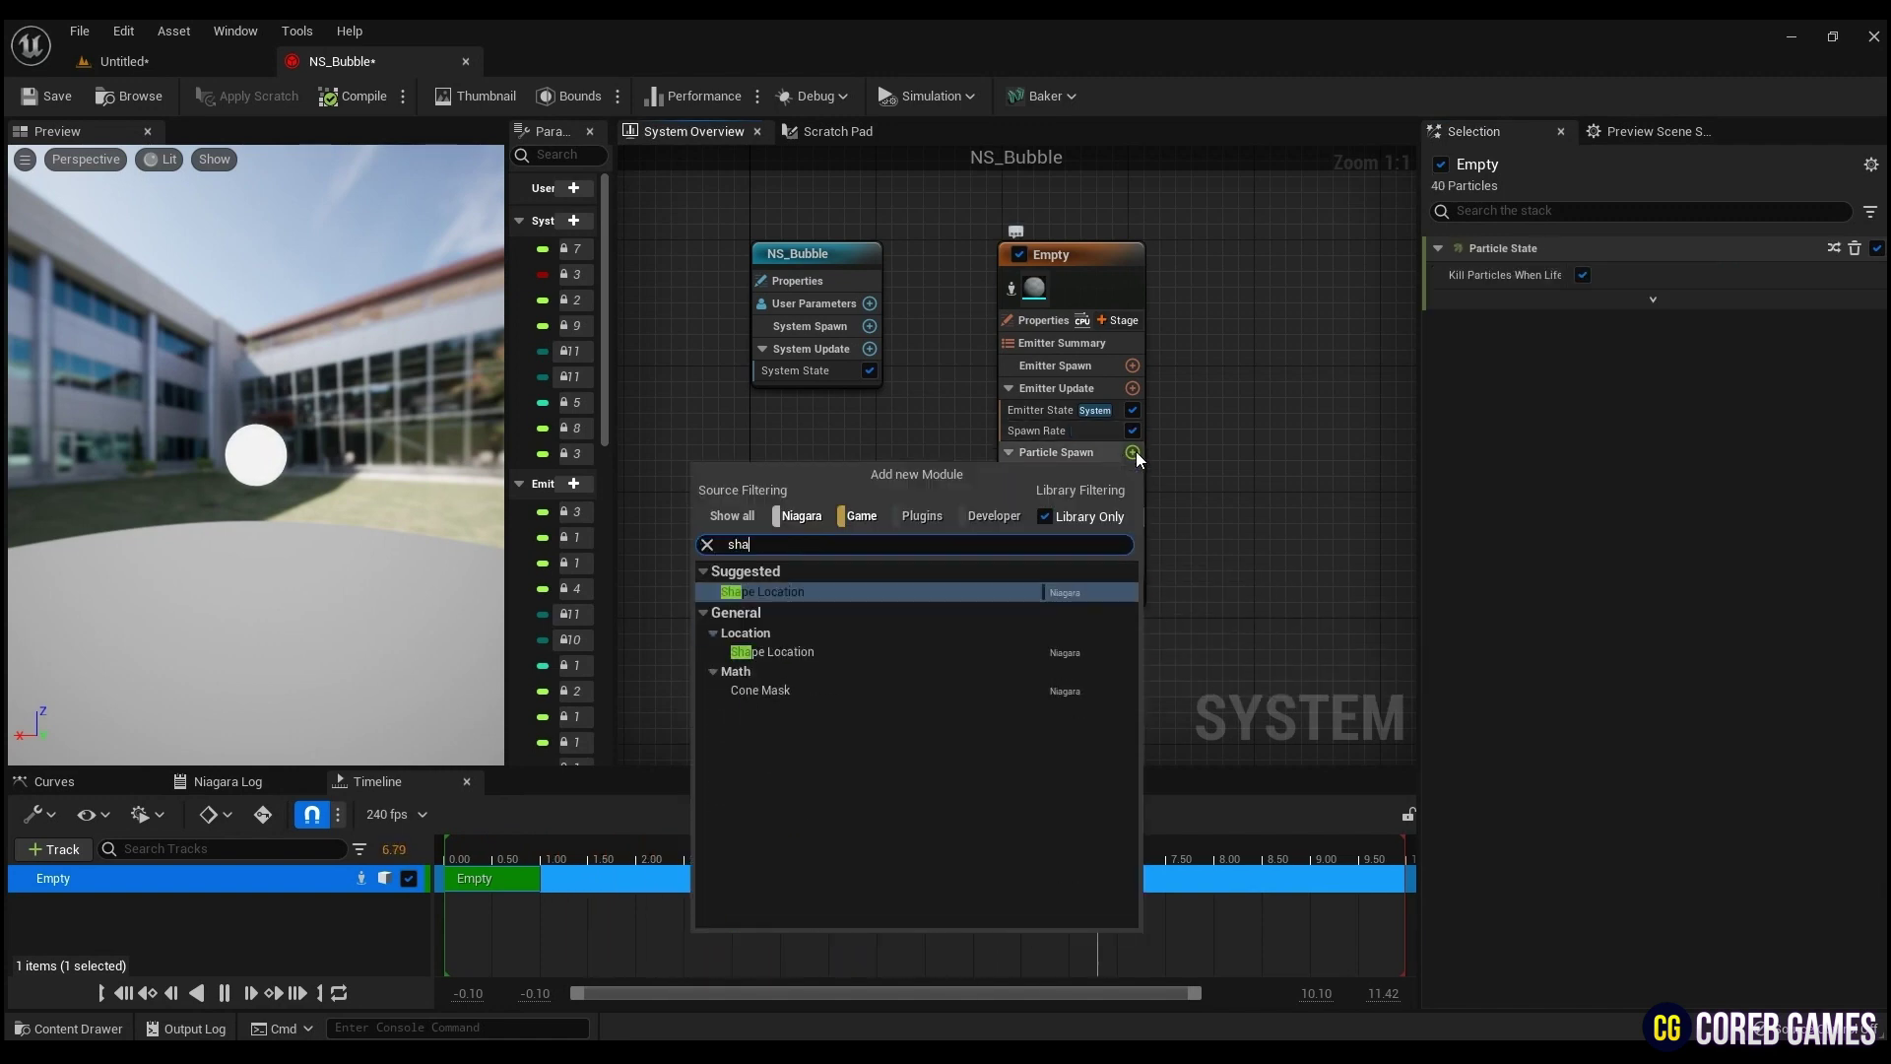
pyautogui.press('Return')
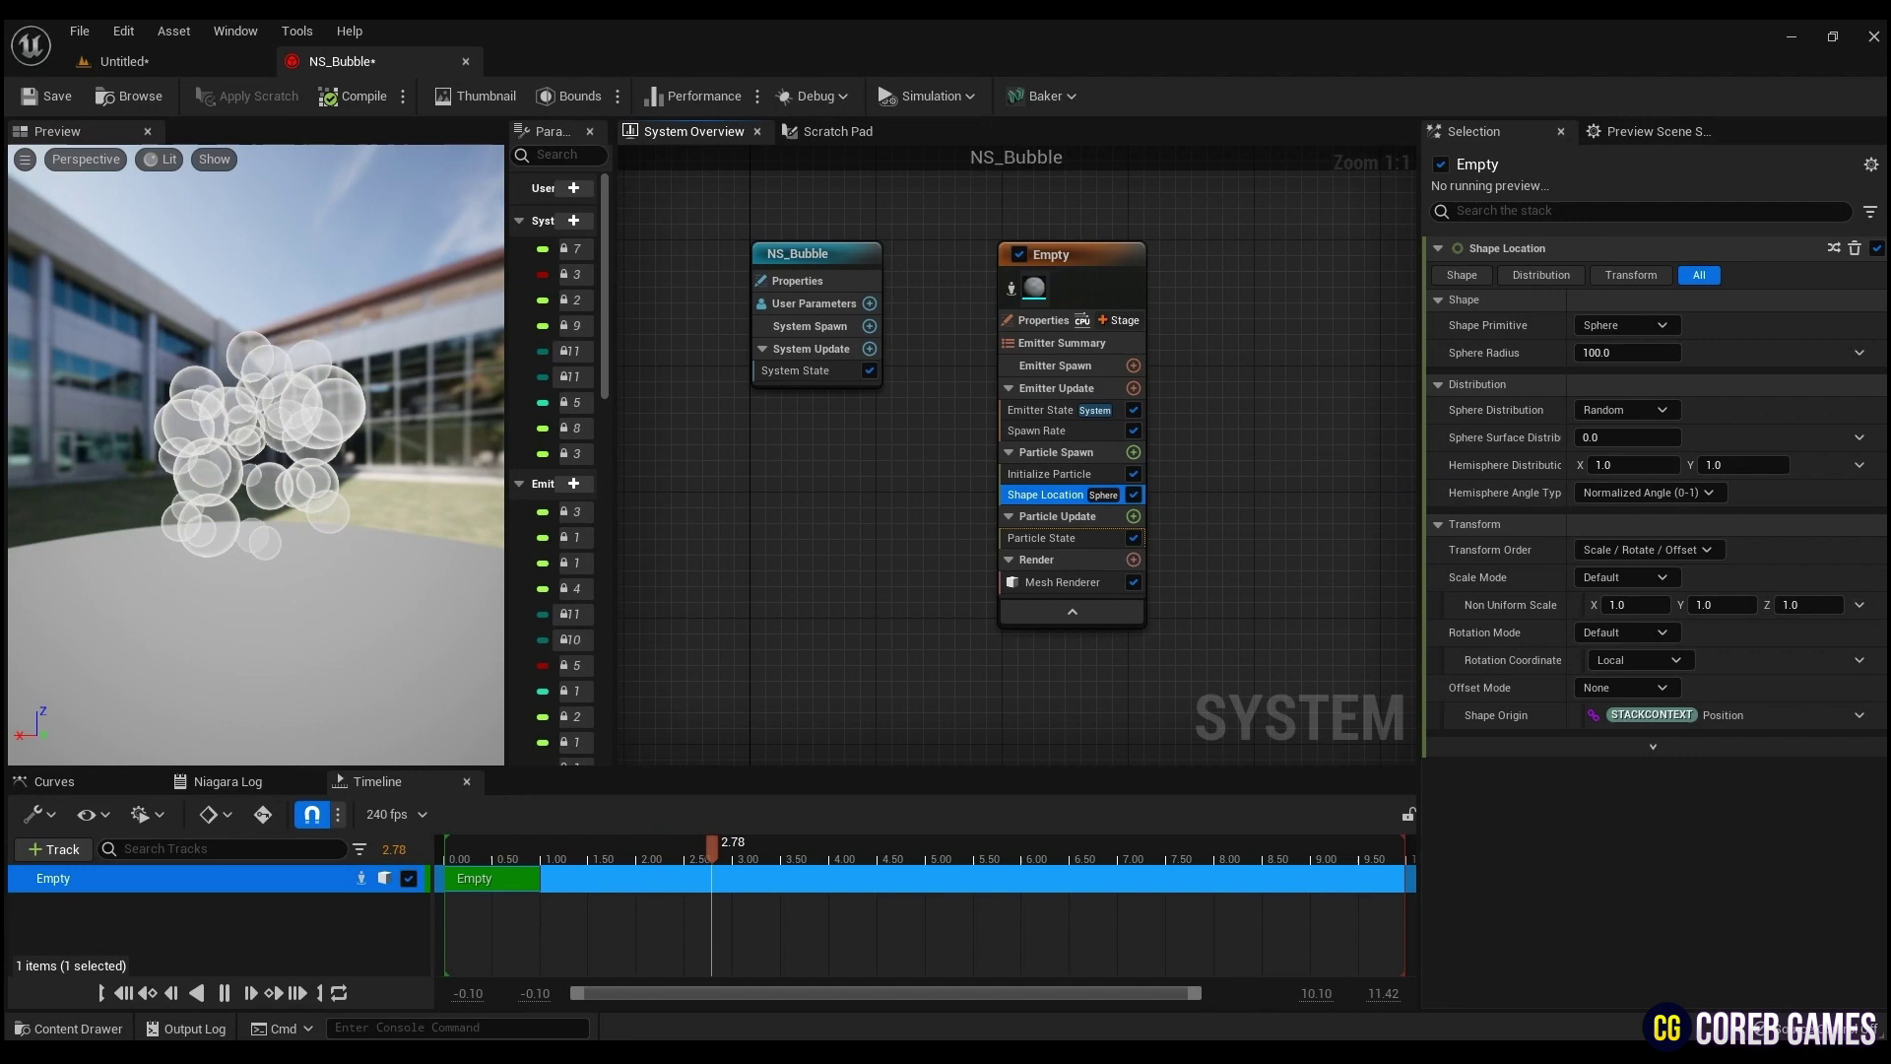
pyautogui.click(1626, 325)
pyautogui.click(1657, 372)
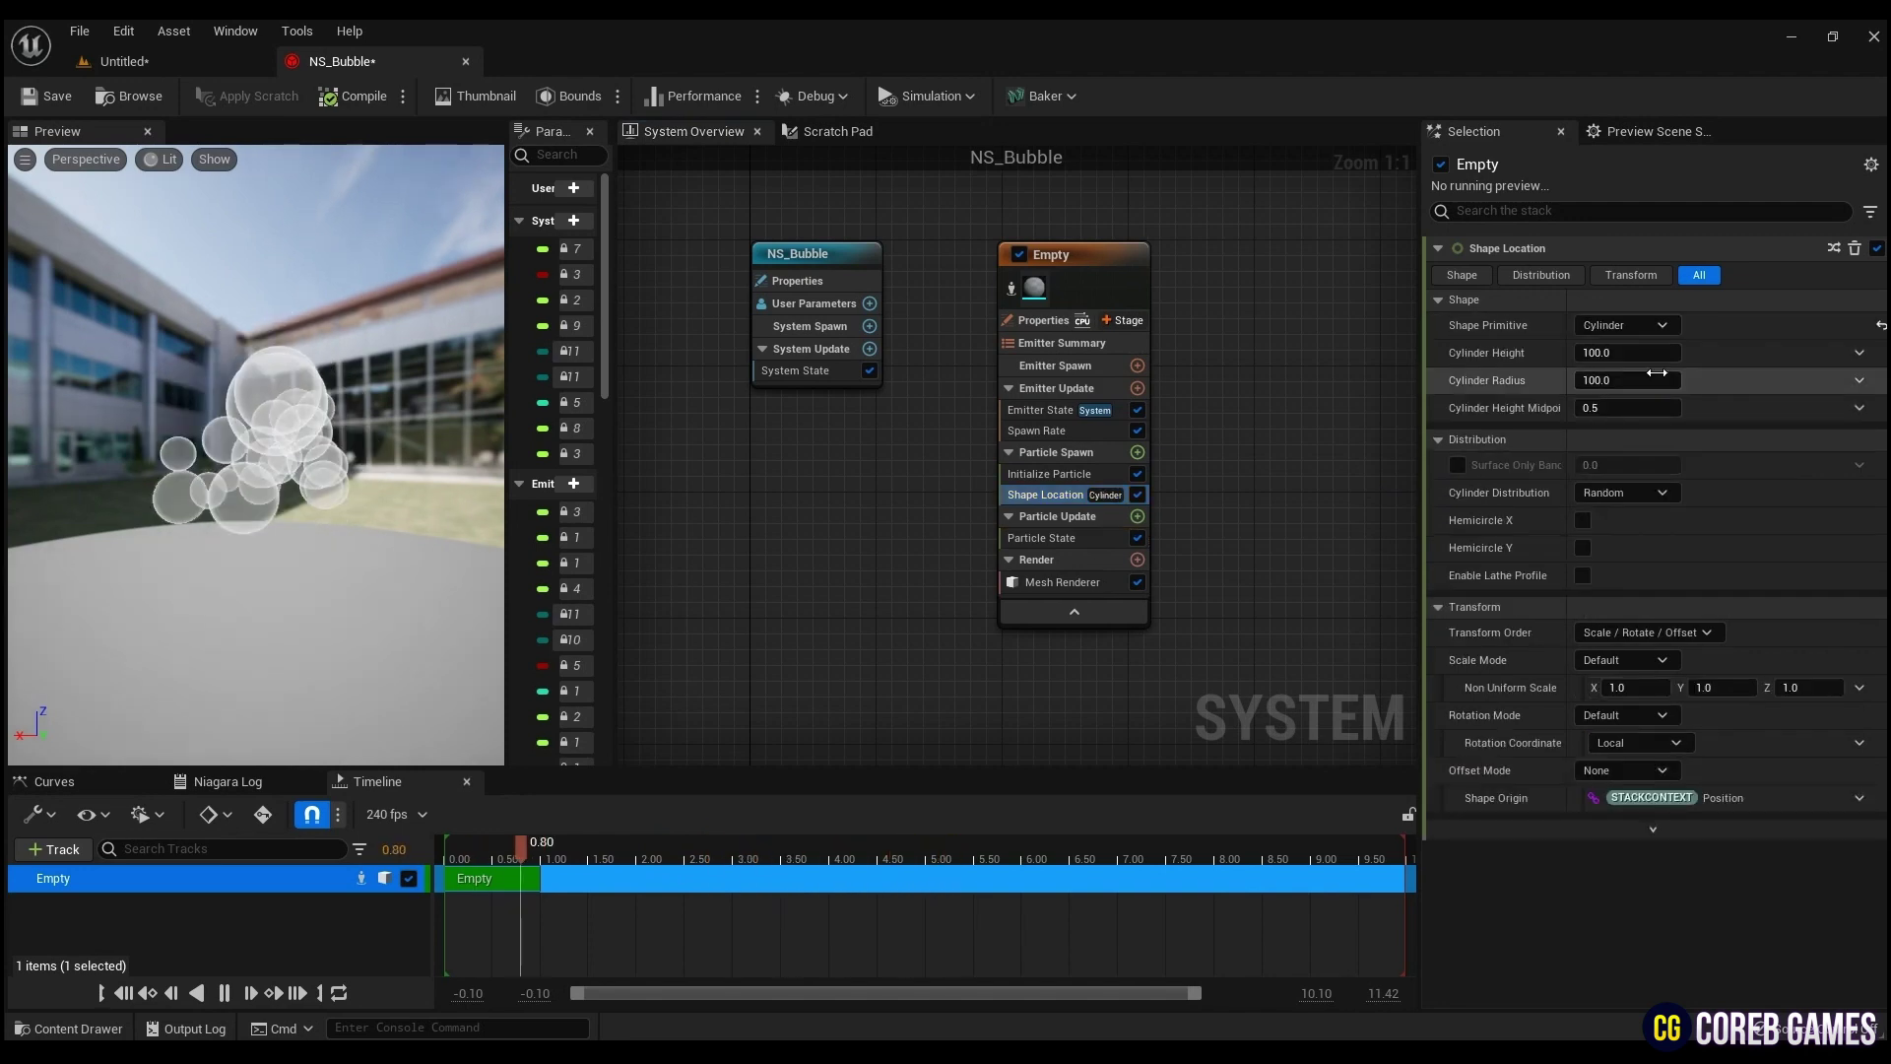
# Set the Shape Location's Cylinder Height to 0 and Cylinder Radius to 300.
pyautogui.click(1636, 354)
pyautogui.write('0')
pyautogui.press('Return')
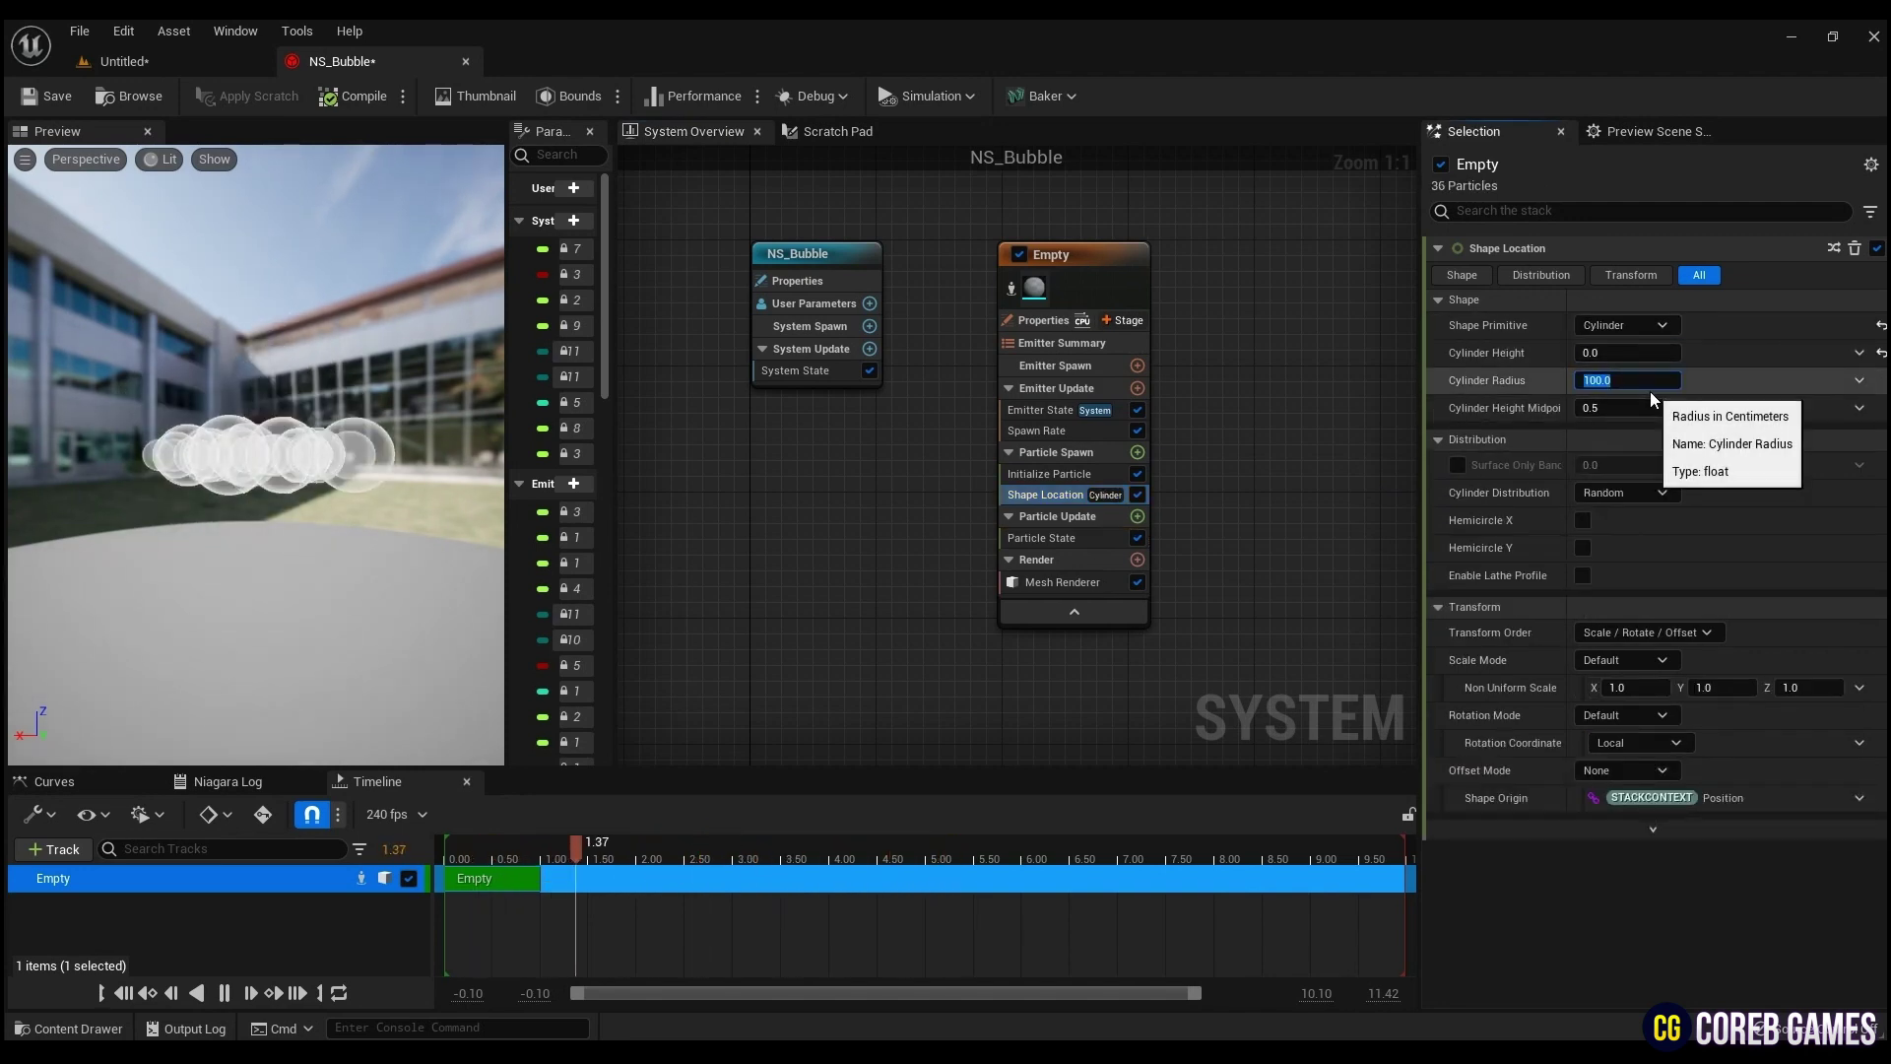
pyautogui.click(1627, 380)
pyautogui.write('300')
pyautogui.press('Tab')
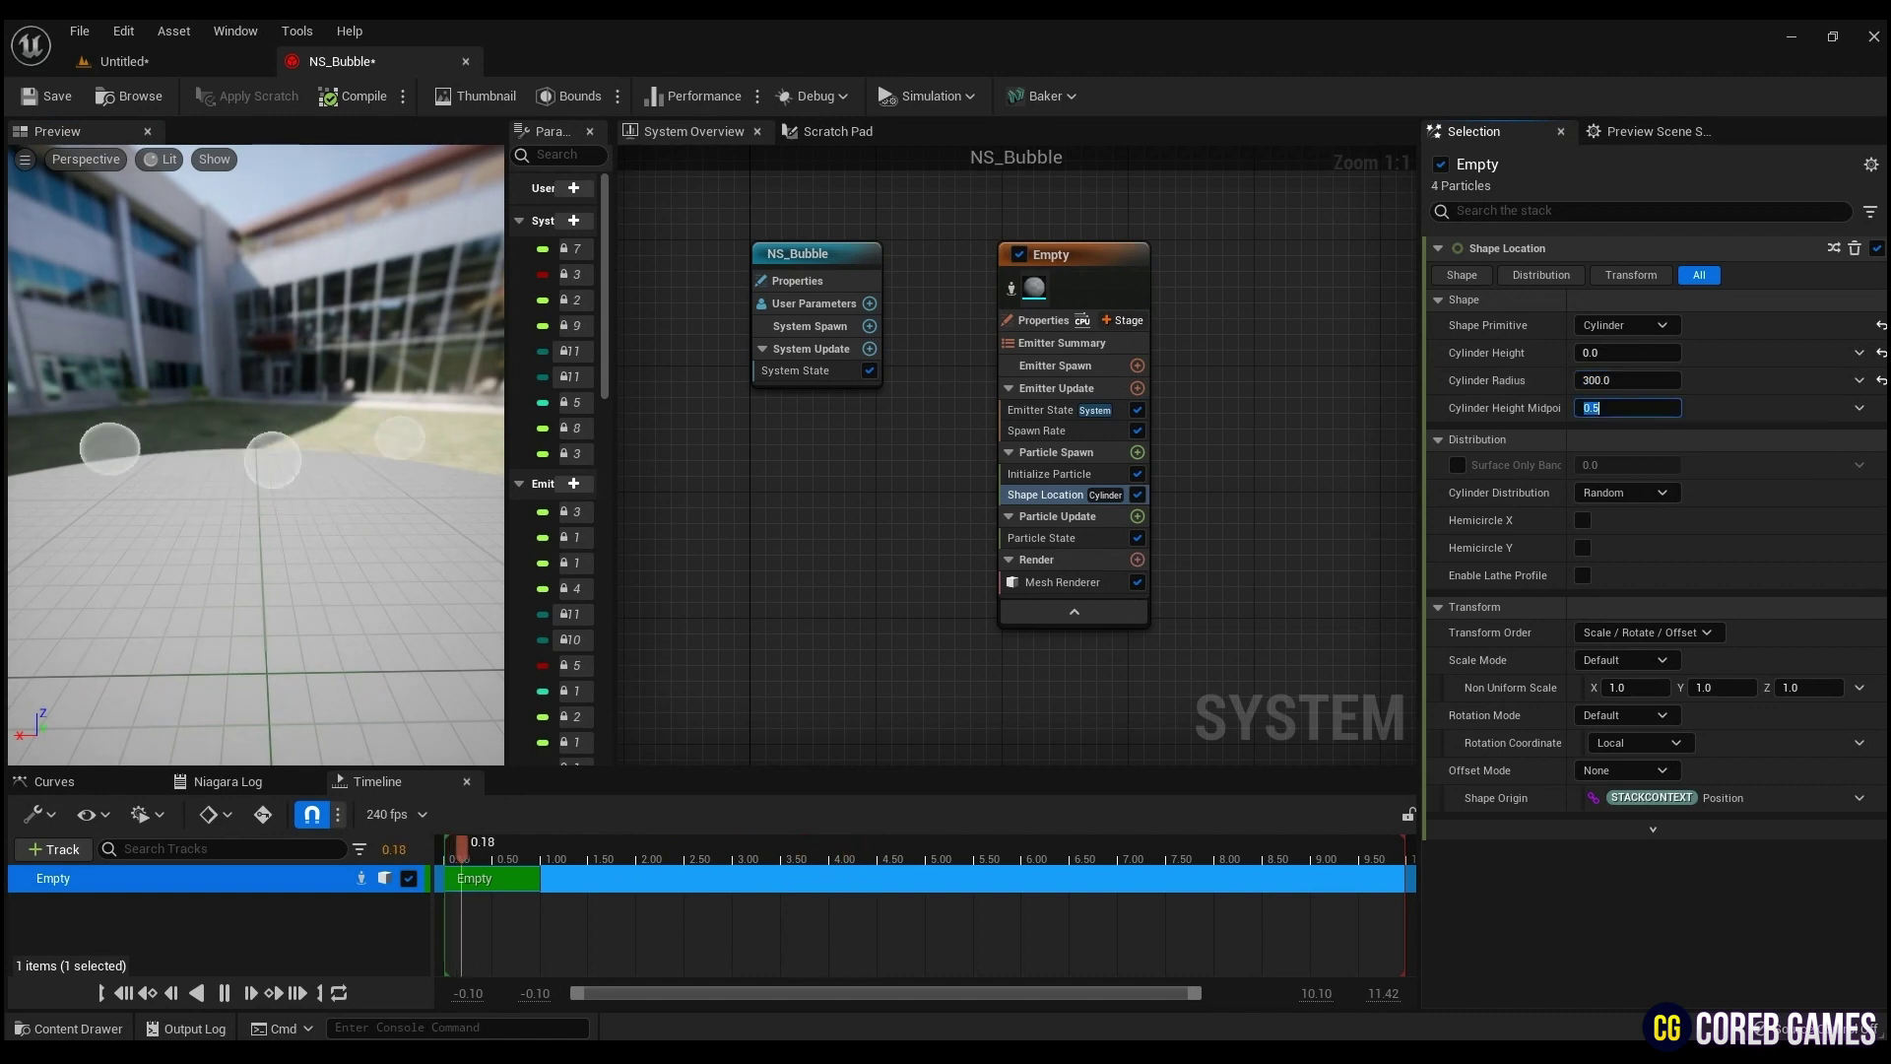
pyautogui.press('Return')
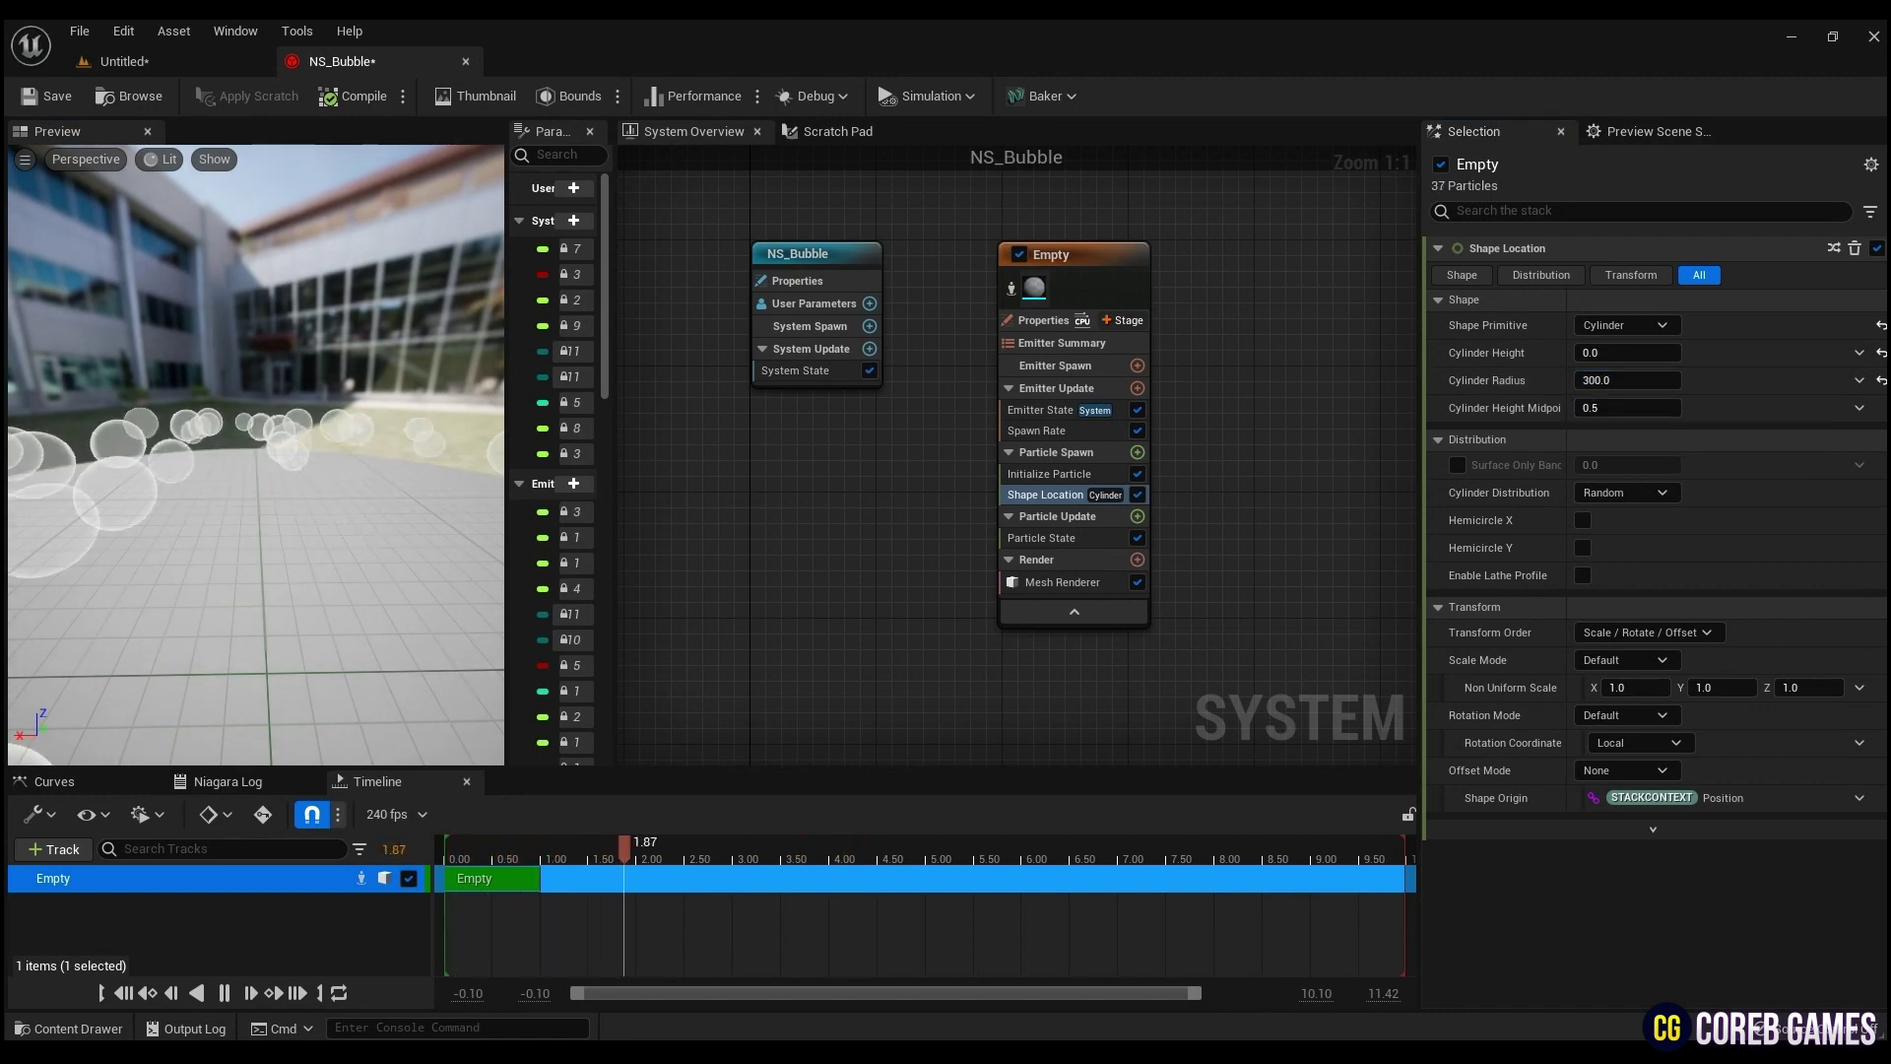
# Set the emitter's SpawnRate to 5.
pyautogui.click(1045, 431)
pyautogui.click(1627, 273)
pyautogui.write('5')
pyautogui.press('Return')
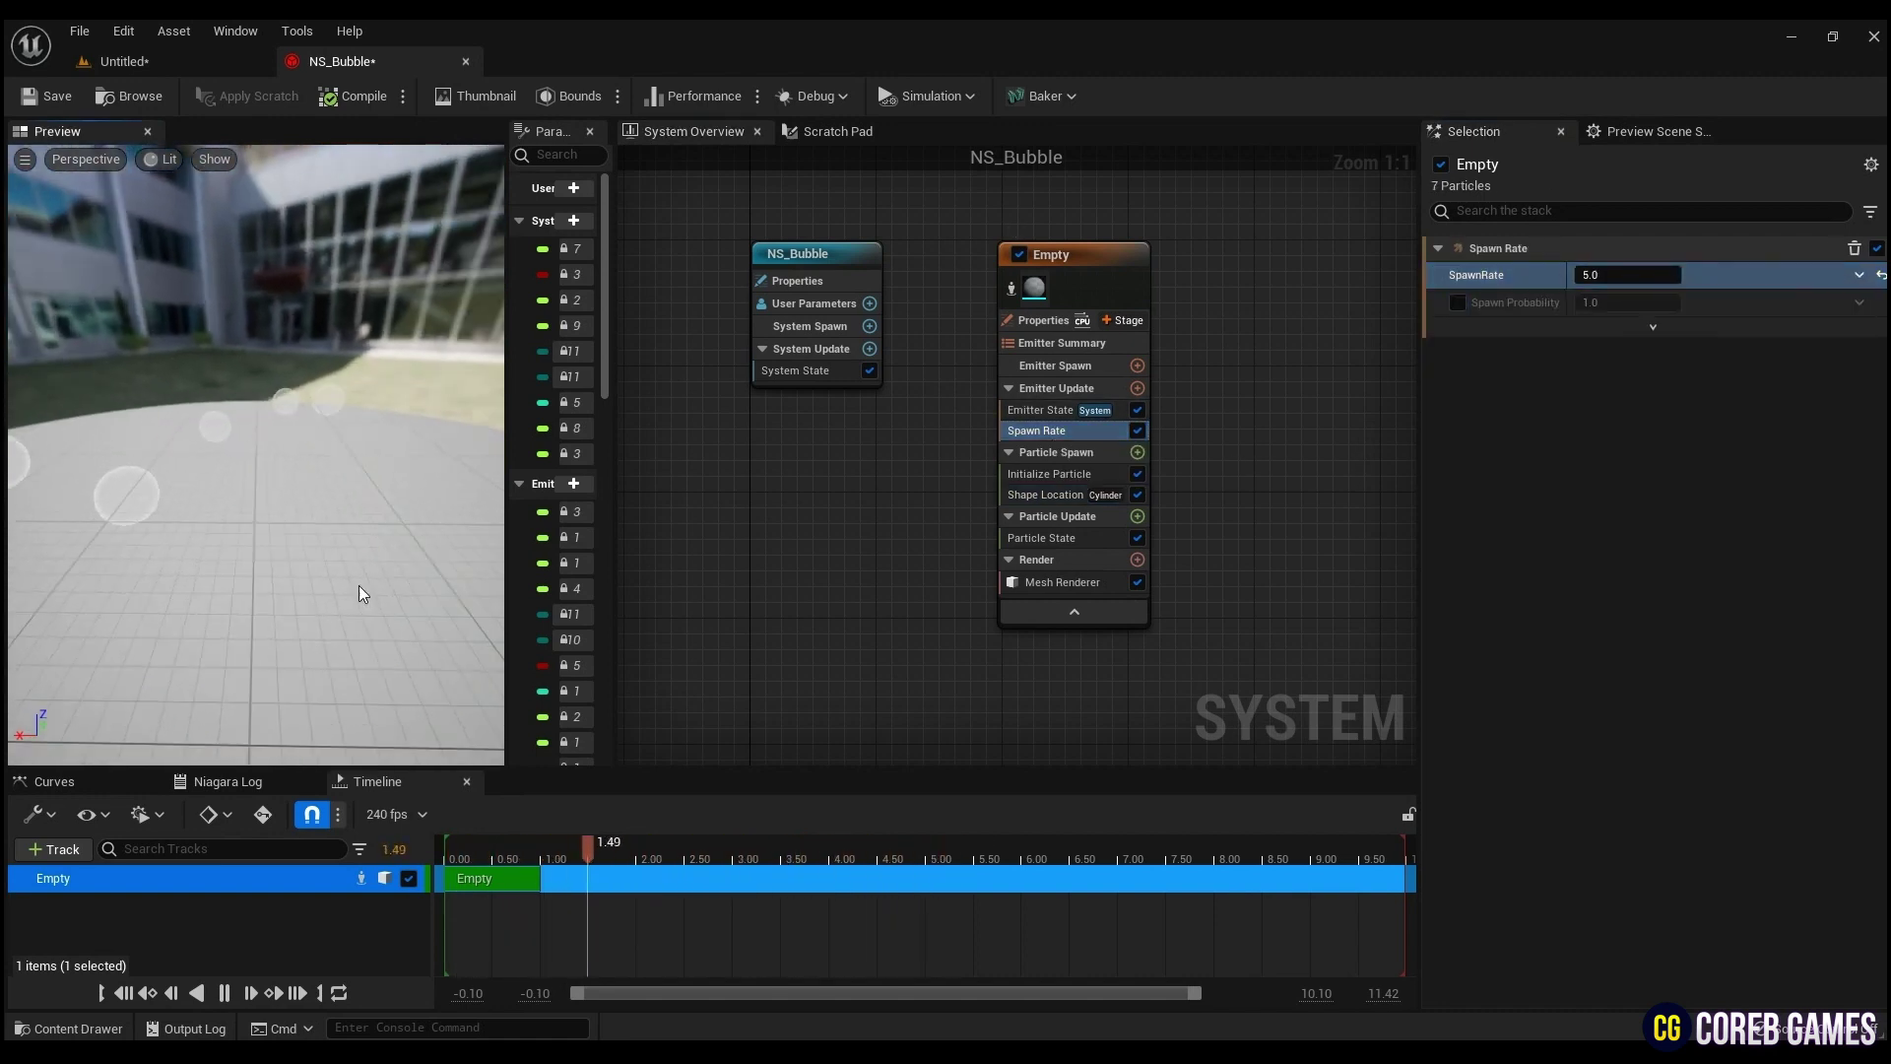
# Add a Scale Mesh Size module to Particle Update and drive its Scale Factor with Vector from Curve.
pyautogui.click(1138, 517)
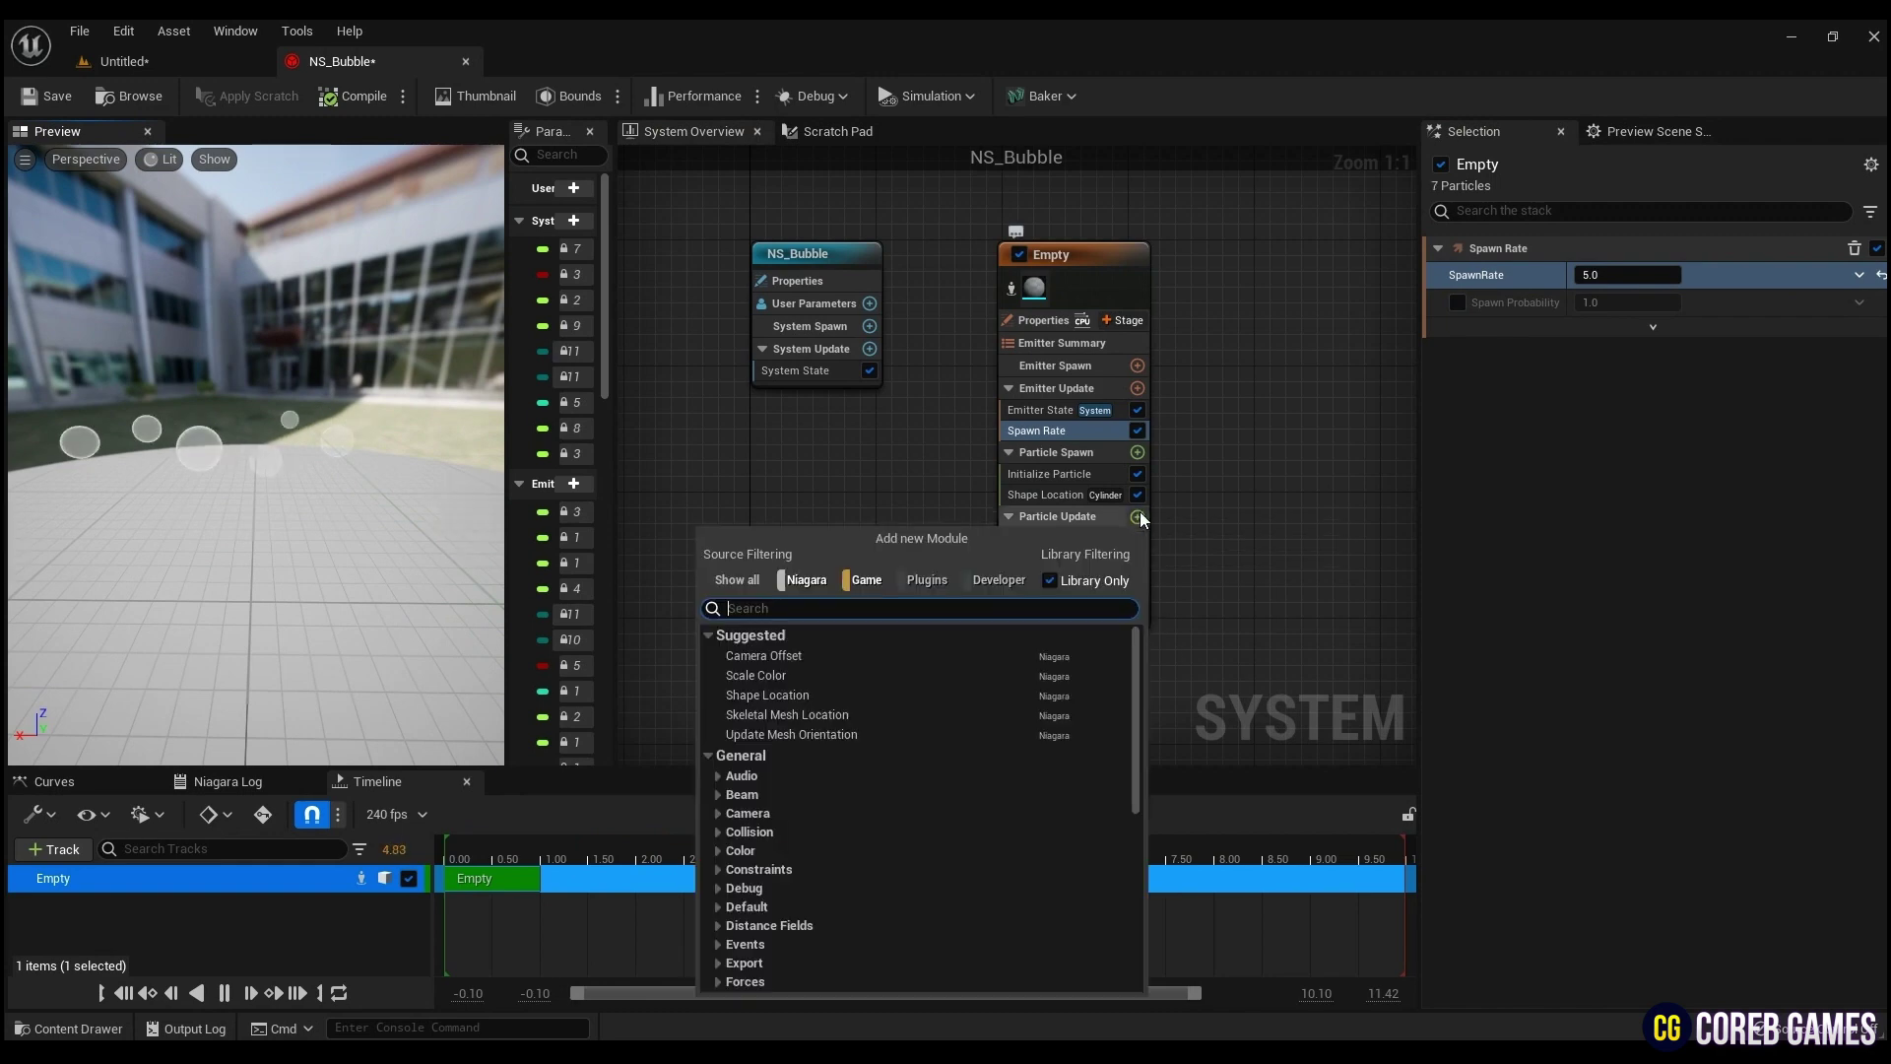
pyautogui.write('scalemes')
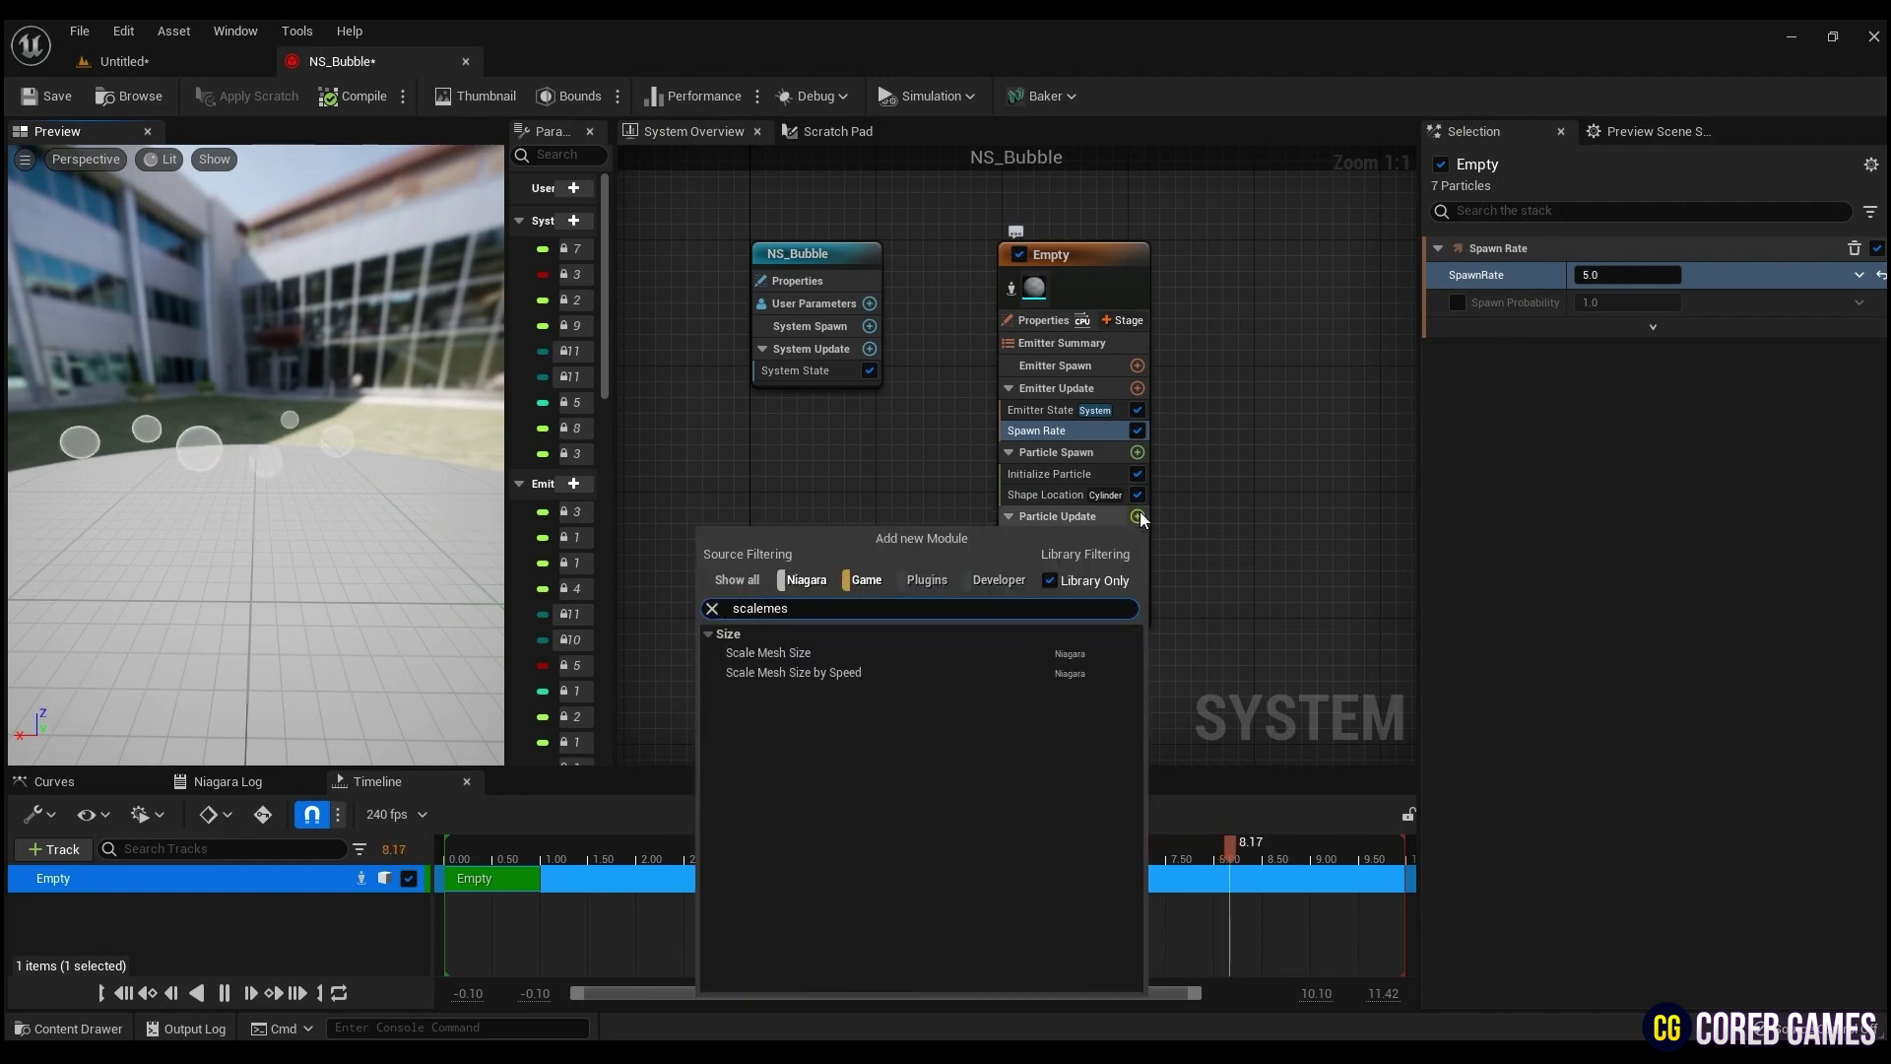
pyautogui.click(918, 650)
pyautogui.click(1859, 275)
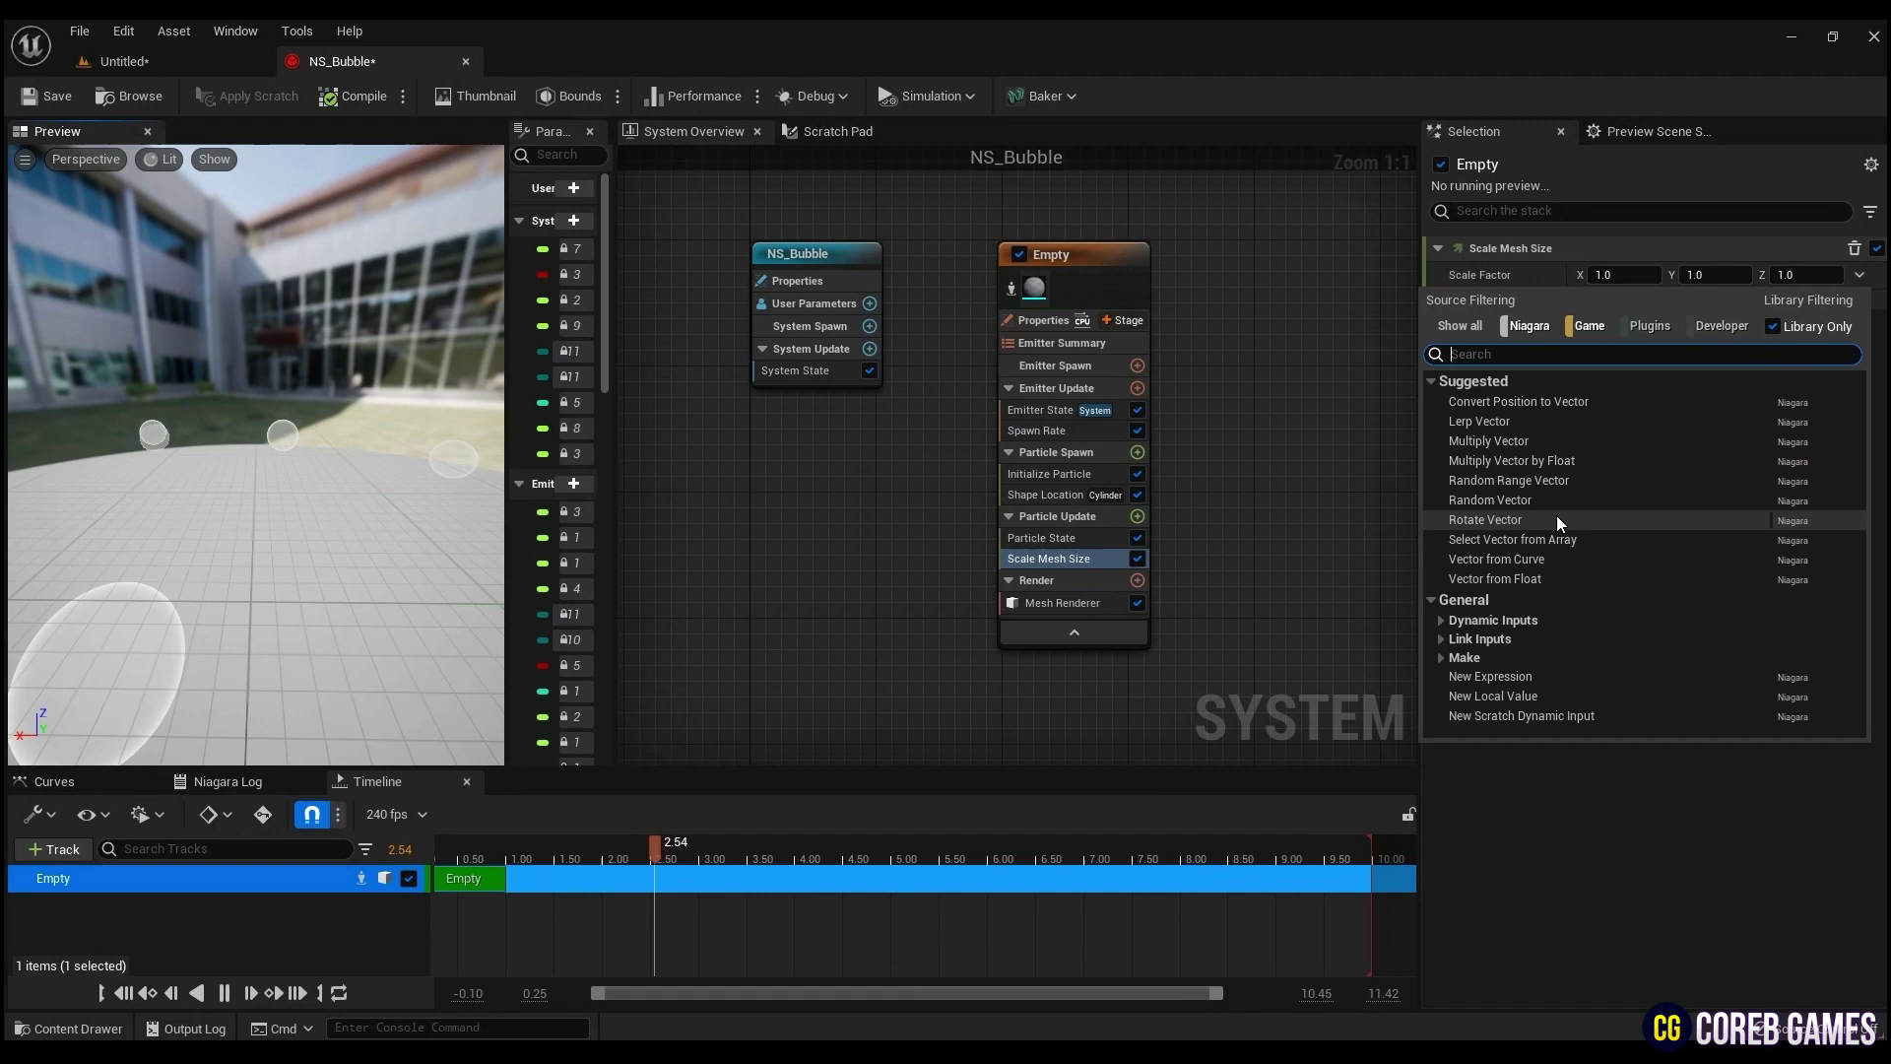
pyautogui.click(1554, 560)
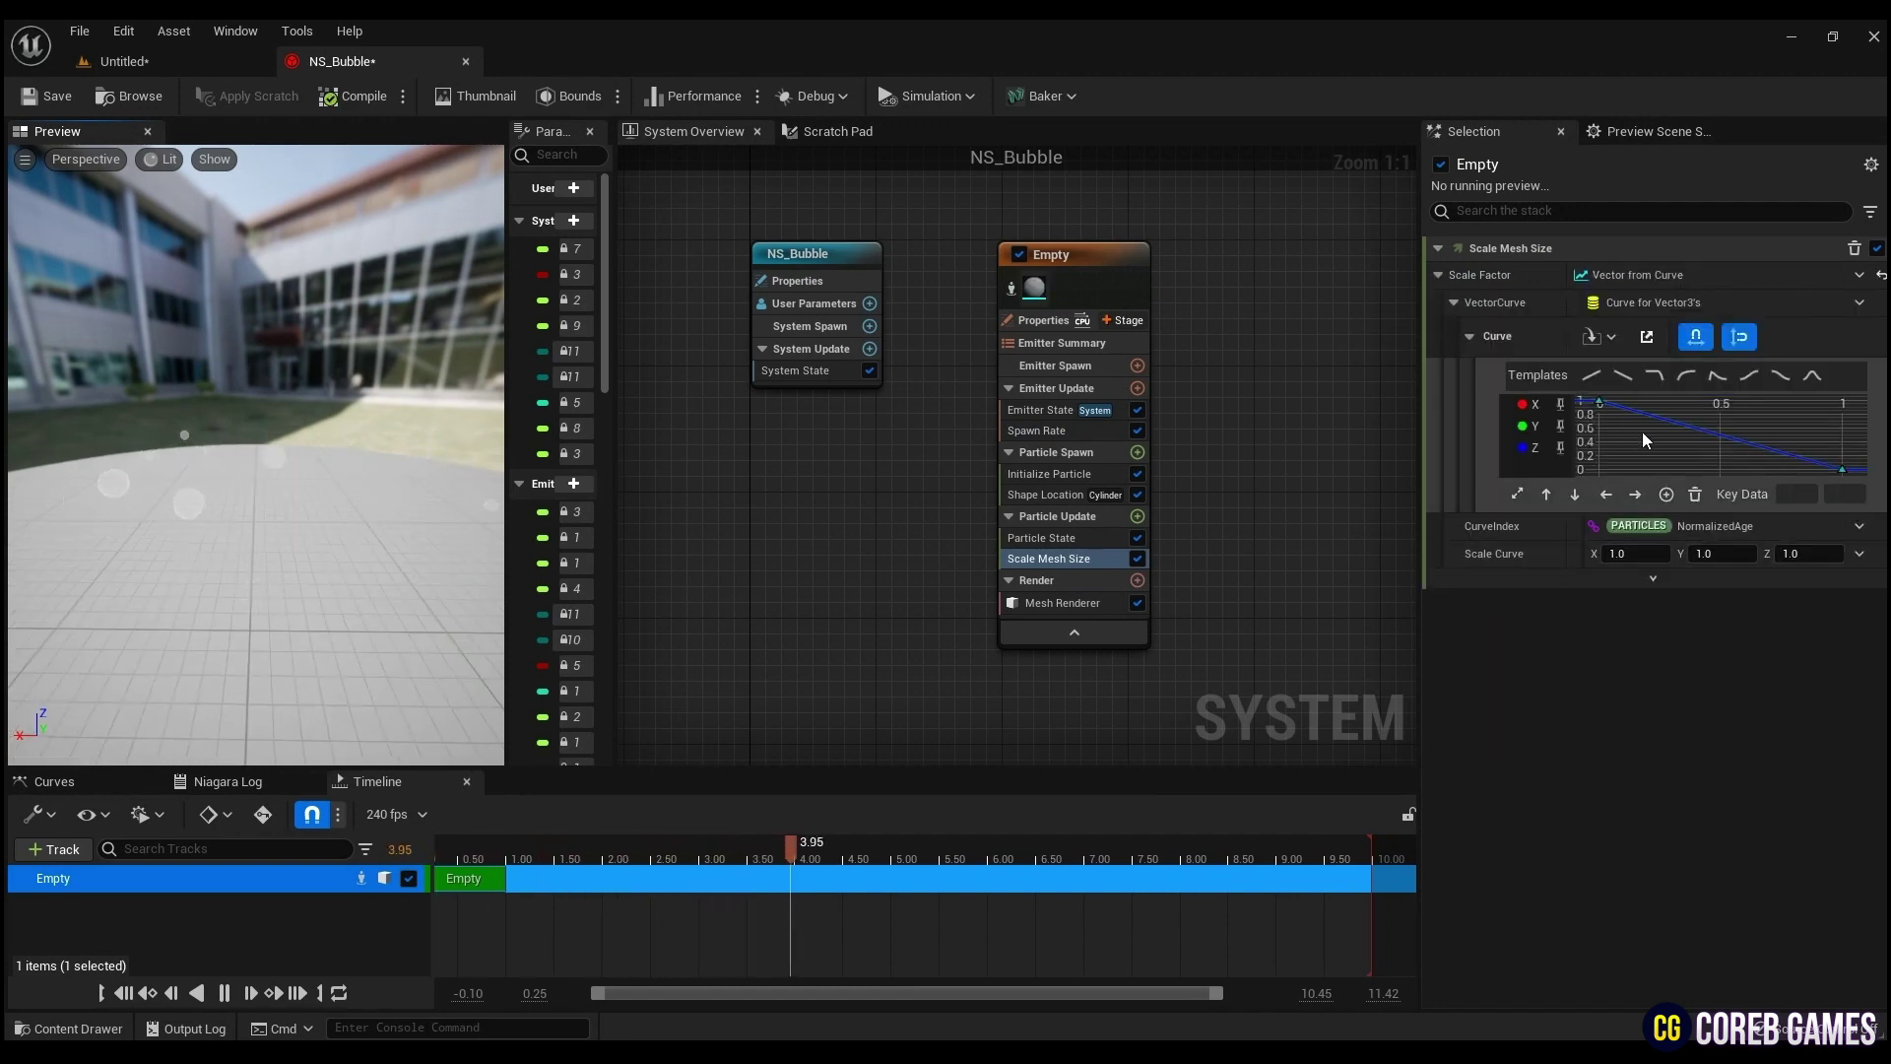
# Apply the linear ramp-up template to the scale curve and add a key at time 0.8 with value 1.
pyautogui.click(1591, 376)
pyautogui.rightClick(1763, 427)
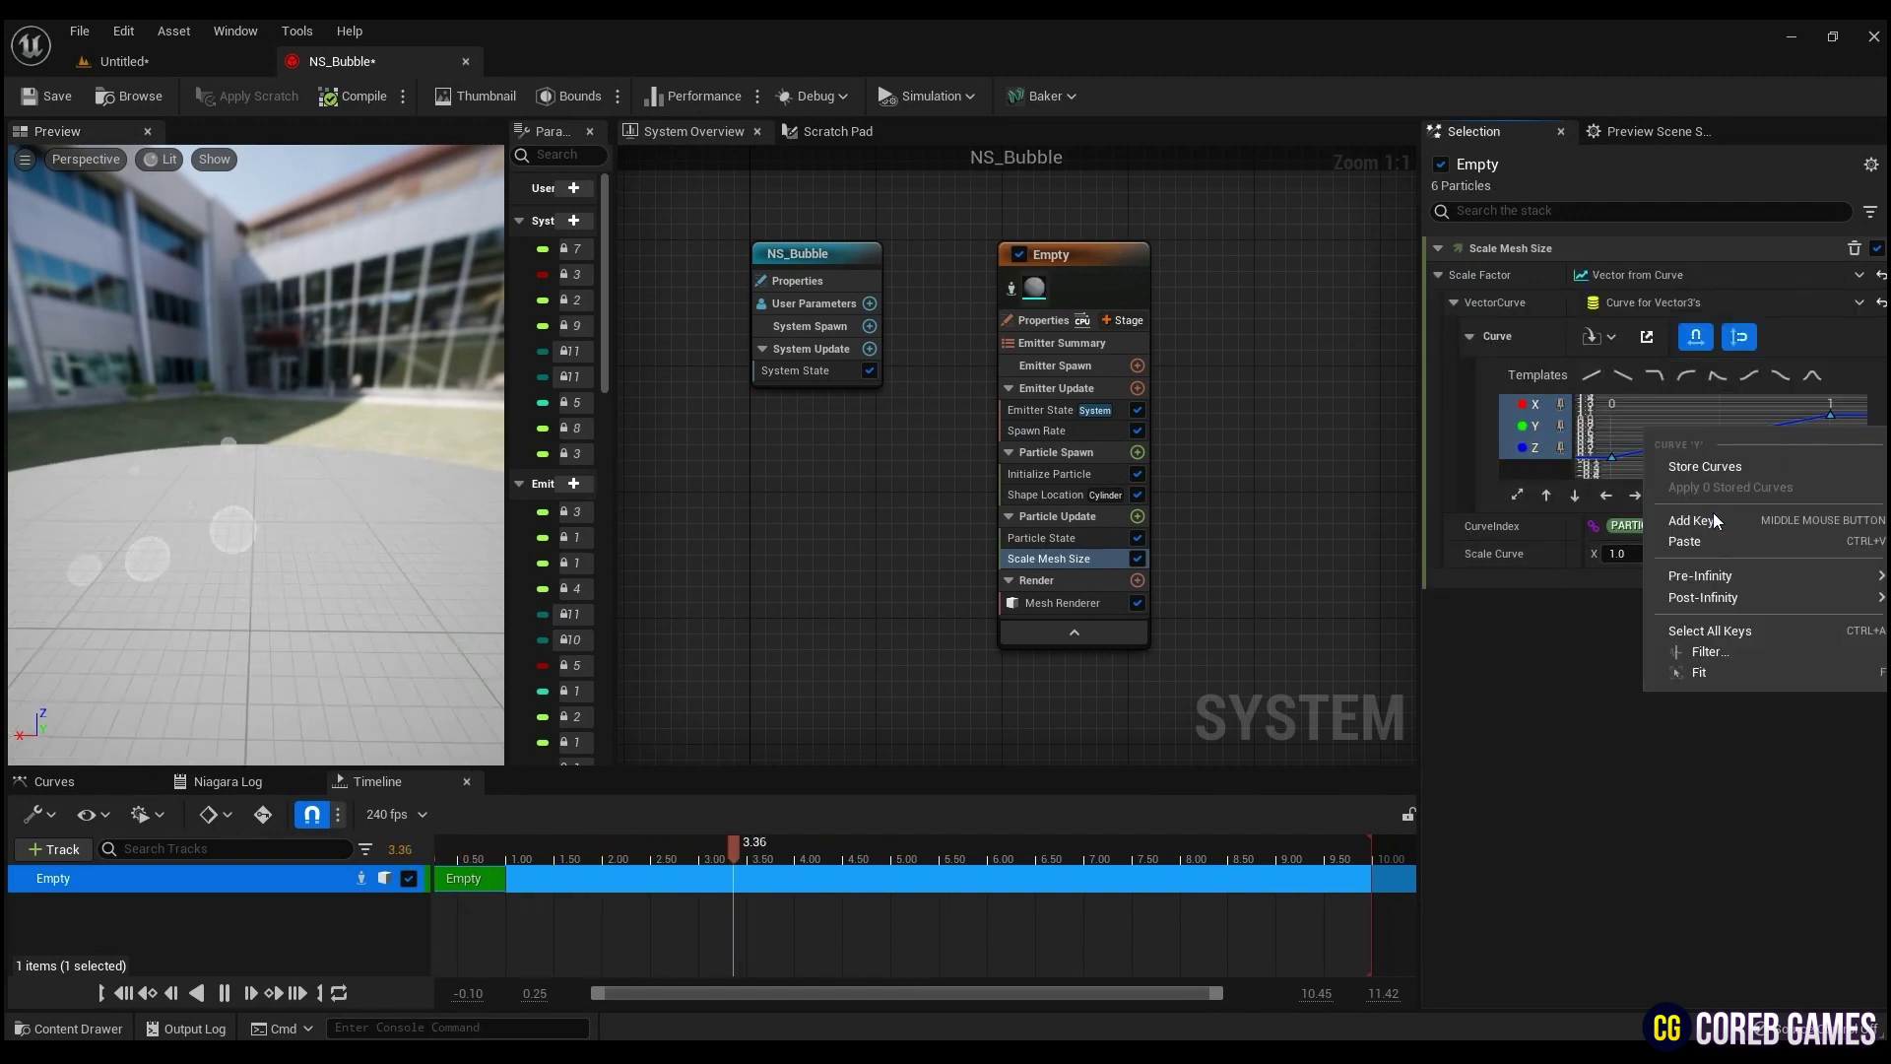
pyautogui.click(1712, 512)
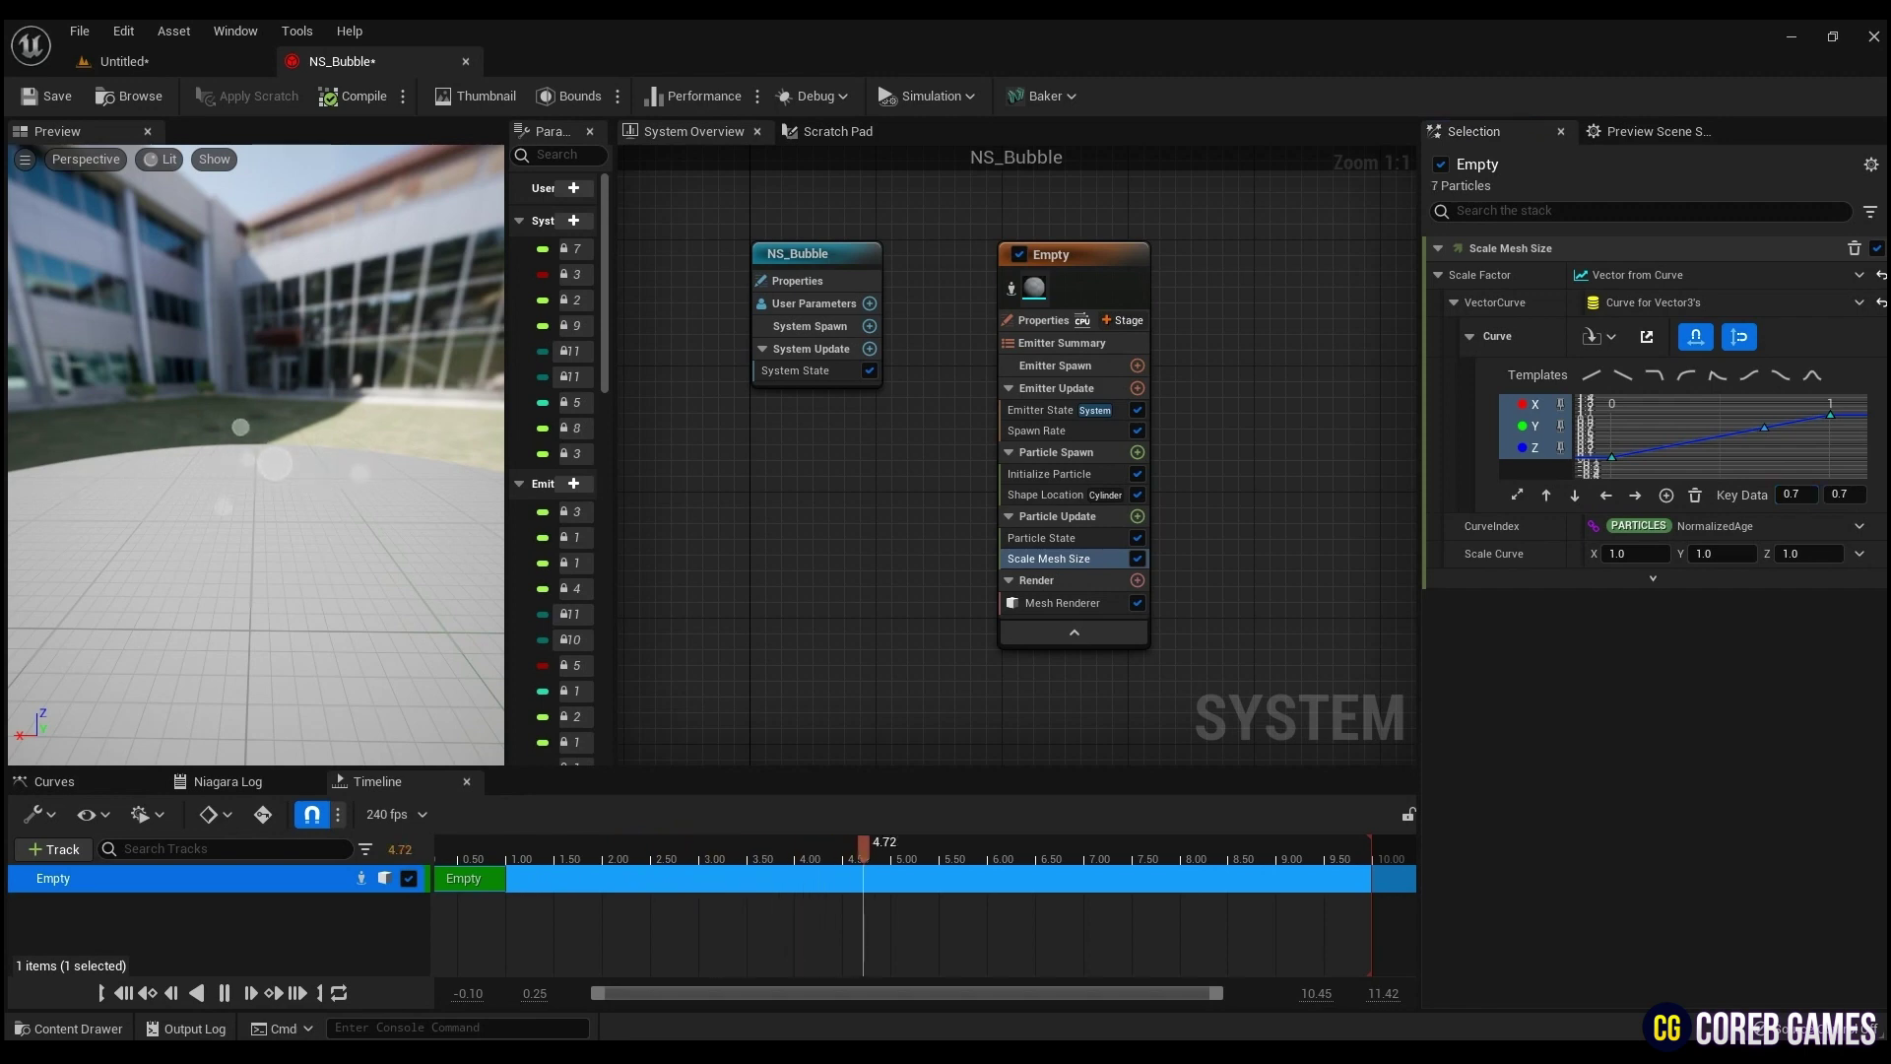
pyautogui.click(1838, 494)
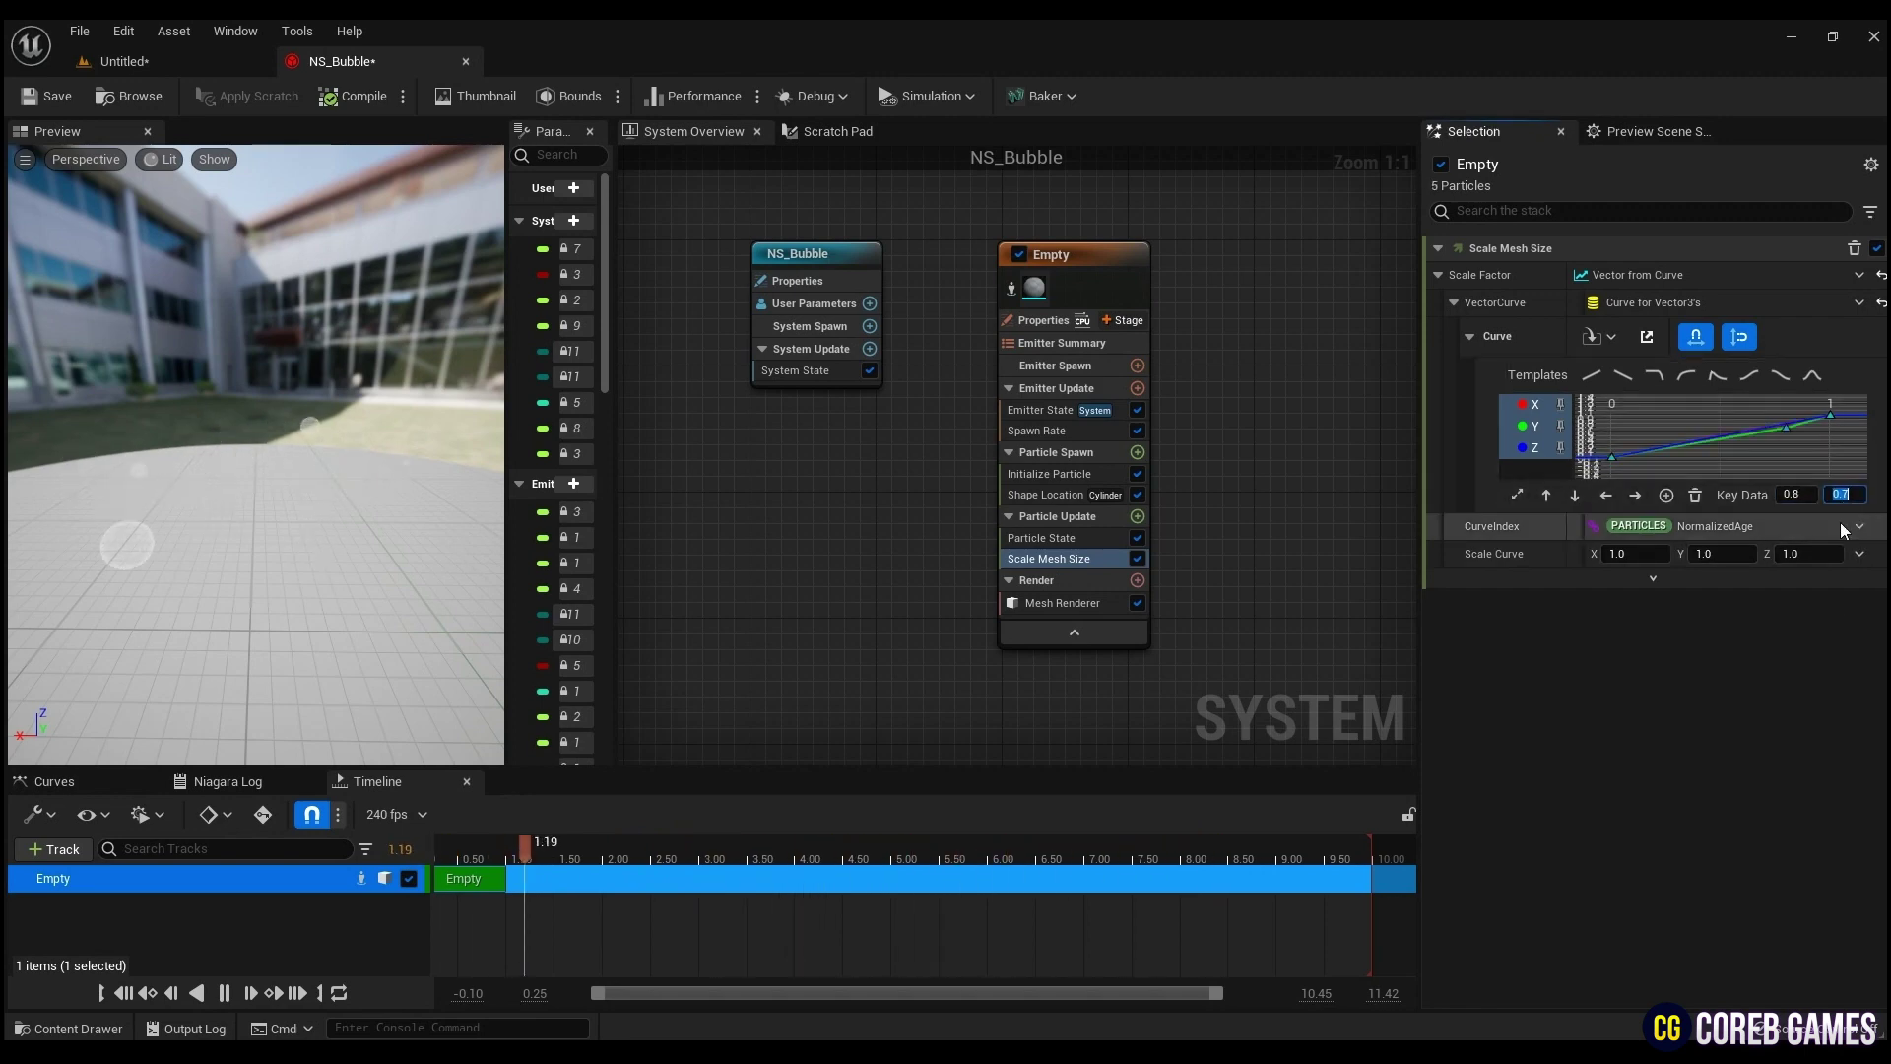
pyautogui.write('1')
pyautogui.press('Return')
# Set the scale curve's end key at time 1.0 to a value of 2.0.
pyautogui.click(1828, 416)
pyautogui.click(1847, 496)
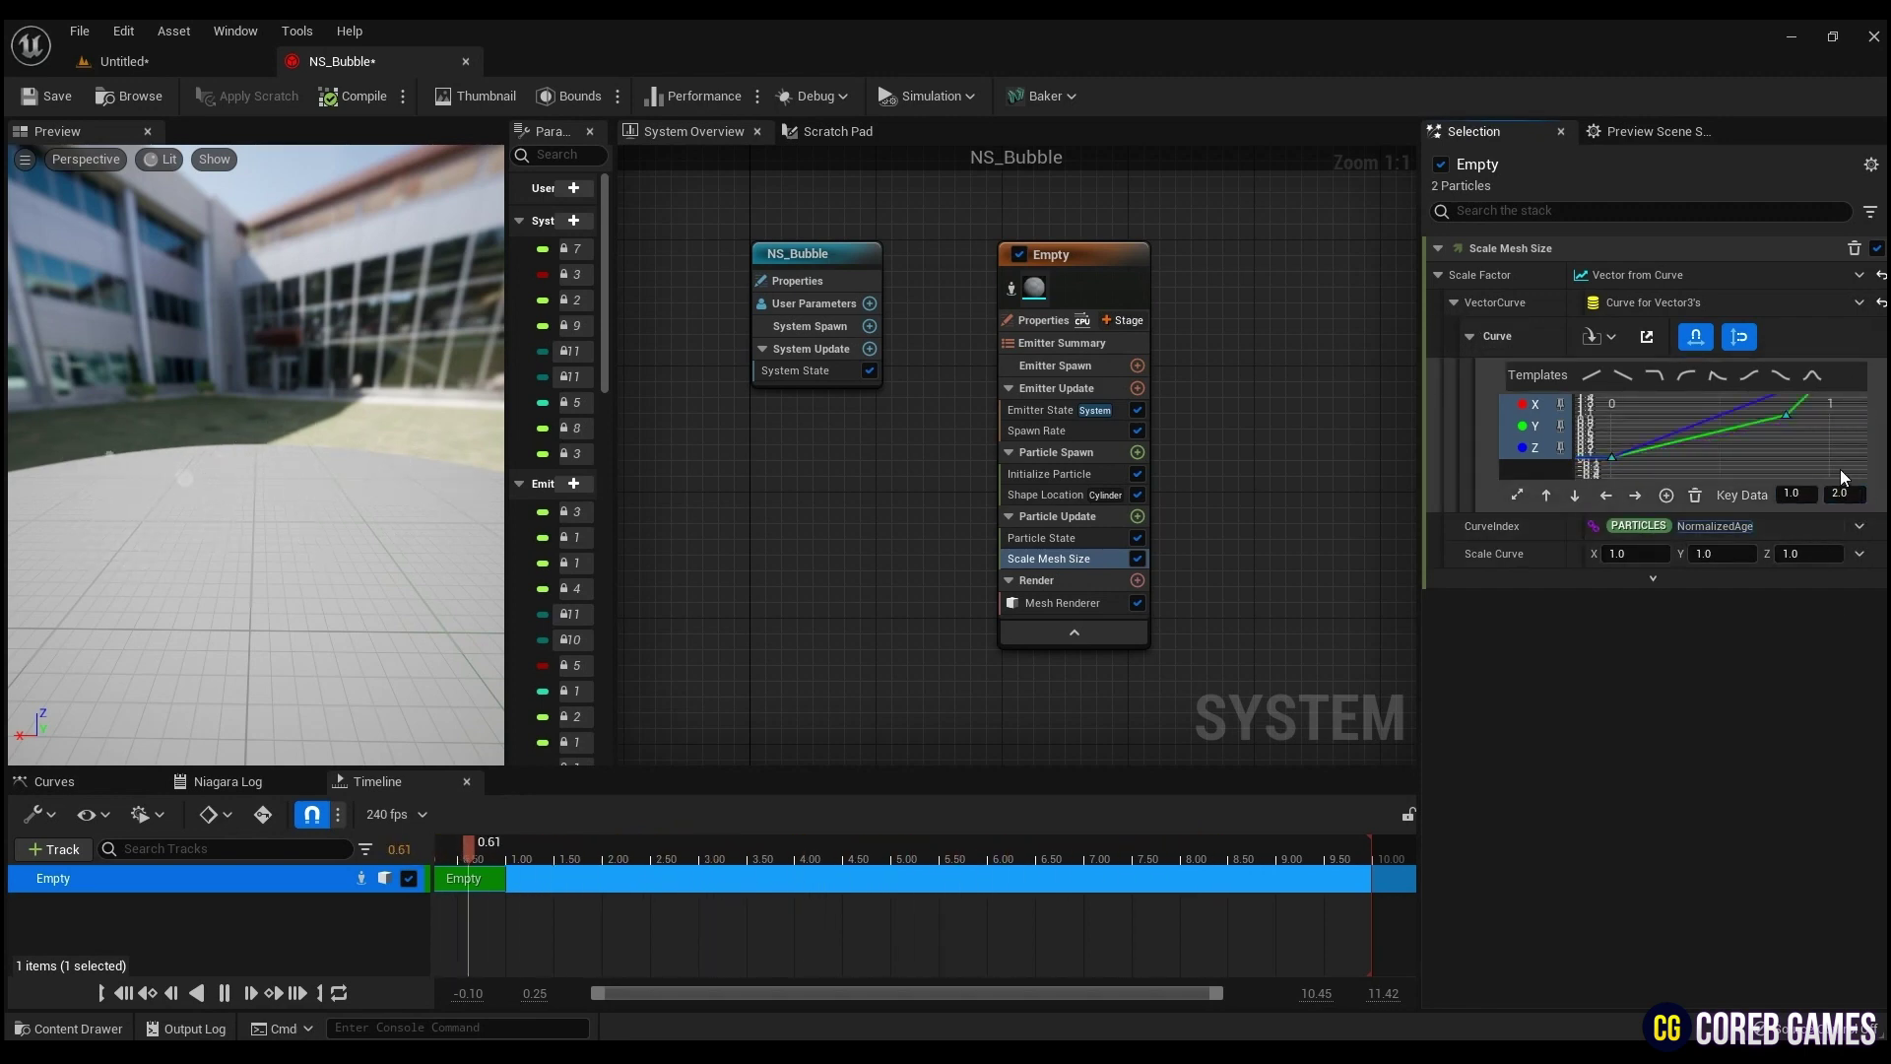
pyautogui.click(1518, 494)
# Add keys at time 0.8 on the remaining scale curve channels and set their value to 1.0.
pyautogui.rightClick(1786, 423)
pyautogui.click(1711, 515)
pyautogui.click(1850, 496)
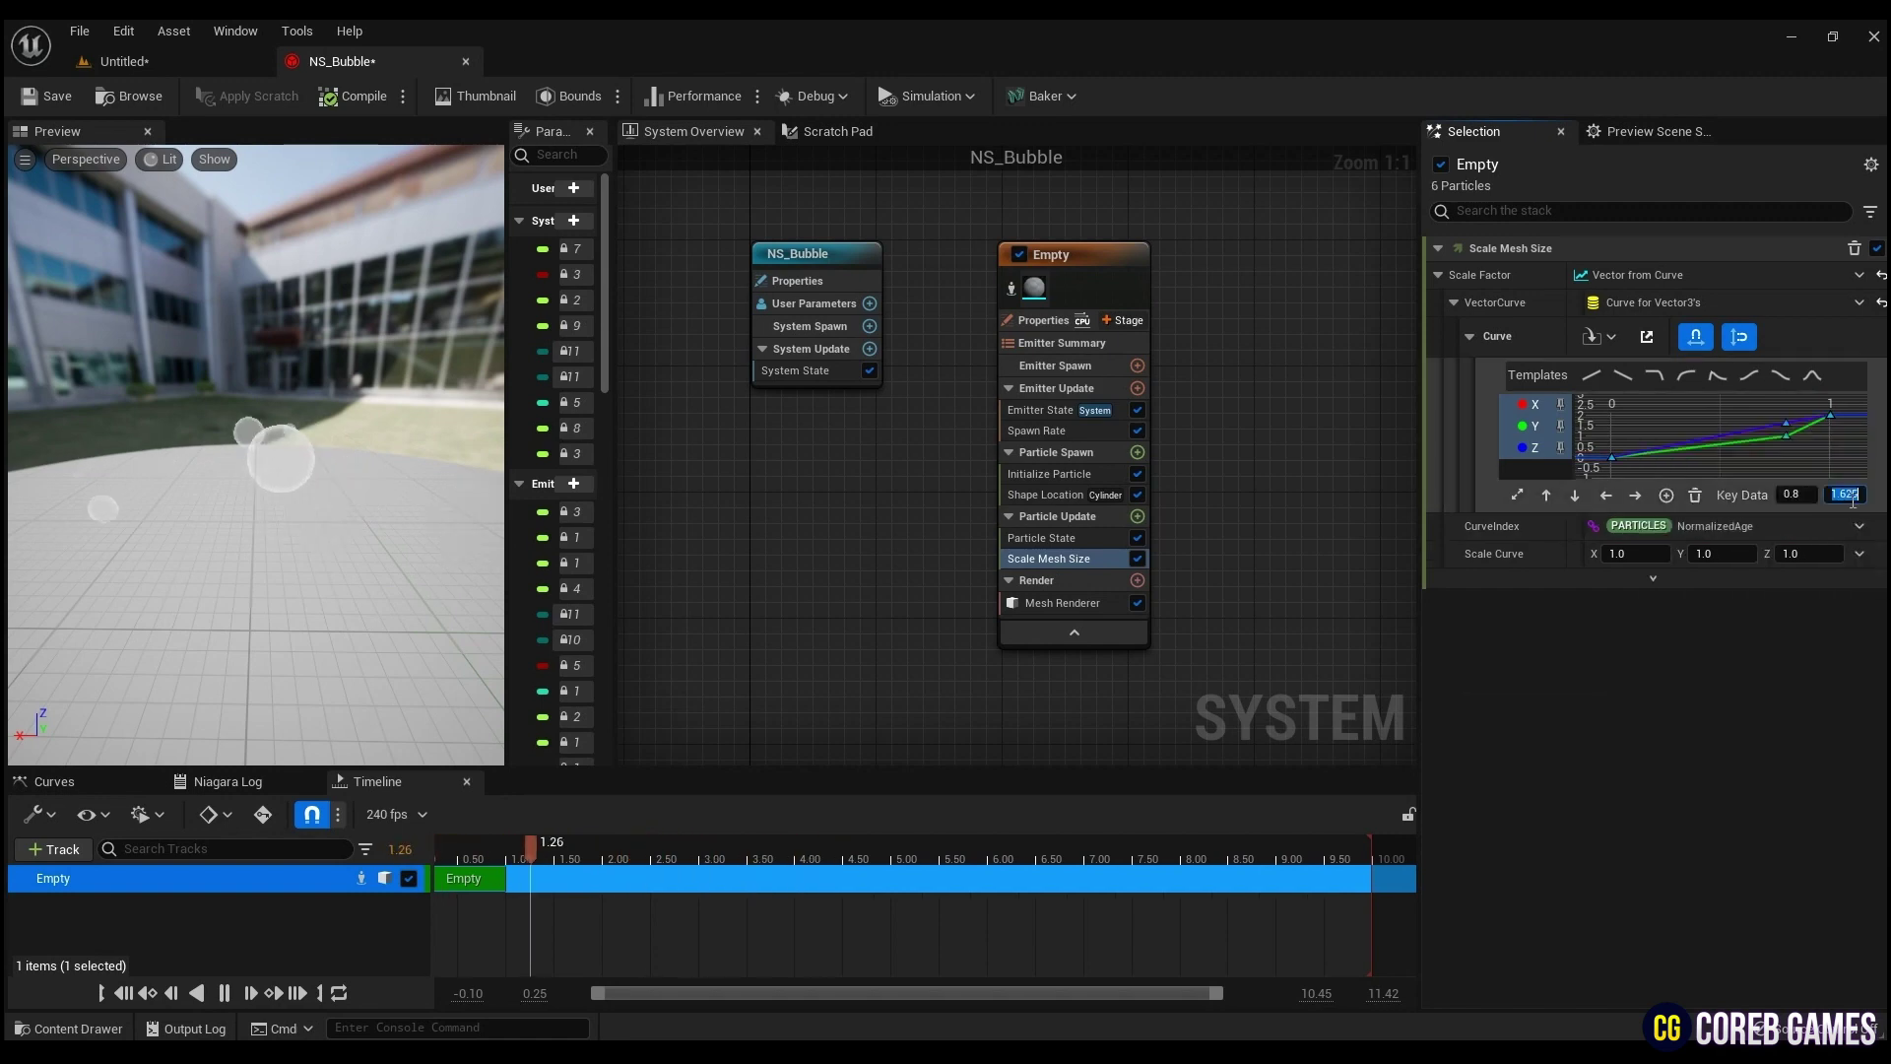
pyautogui.rightClick(1786, 423)
pyautogui.click(1733, 514)
pyautogui.click(1844, 495)
pyautogui.write('1')
pyautogui.press('Return')
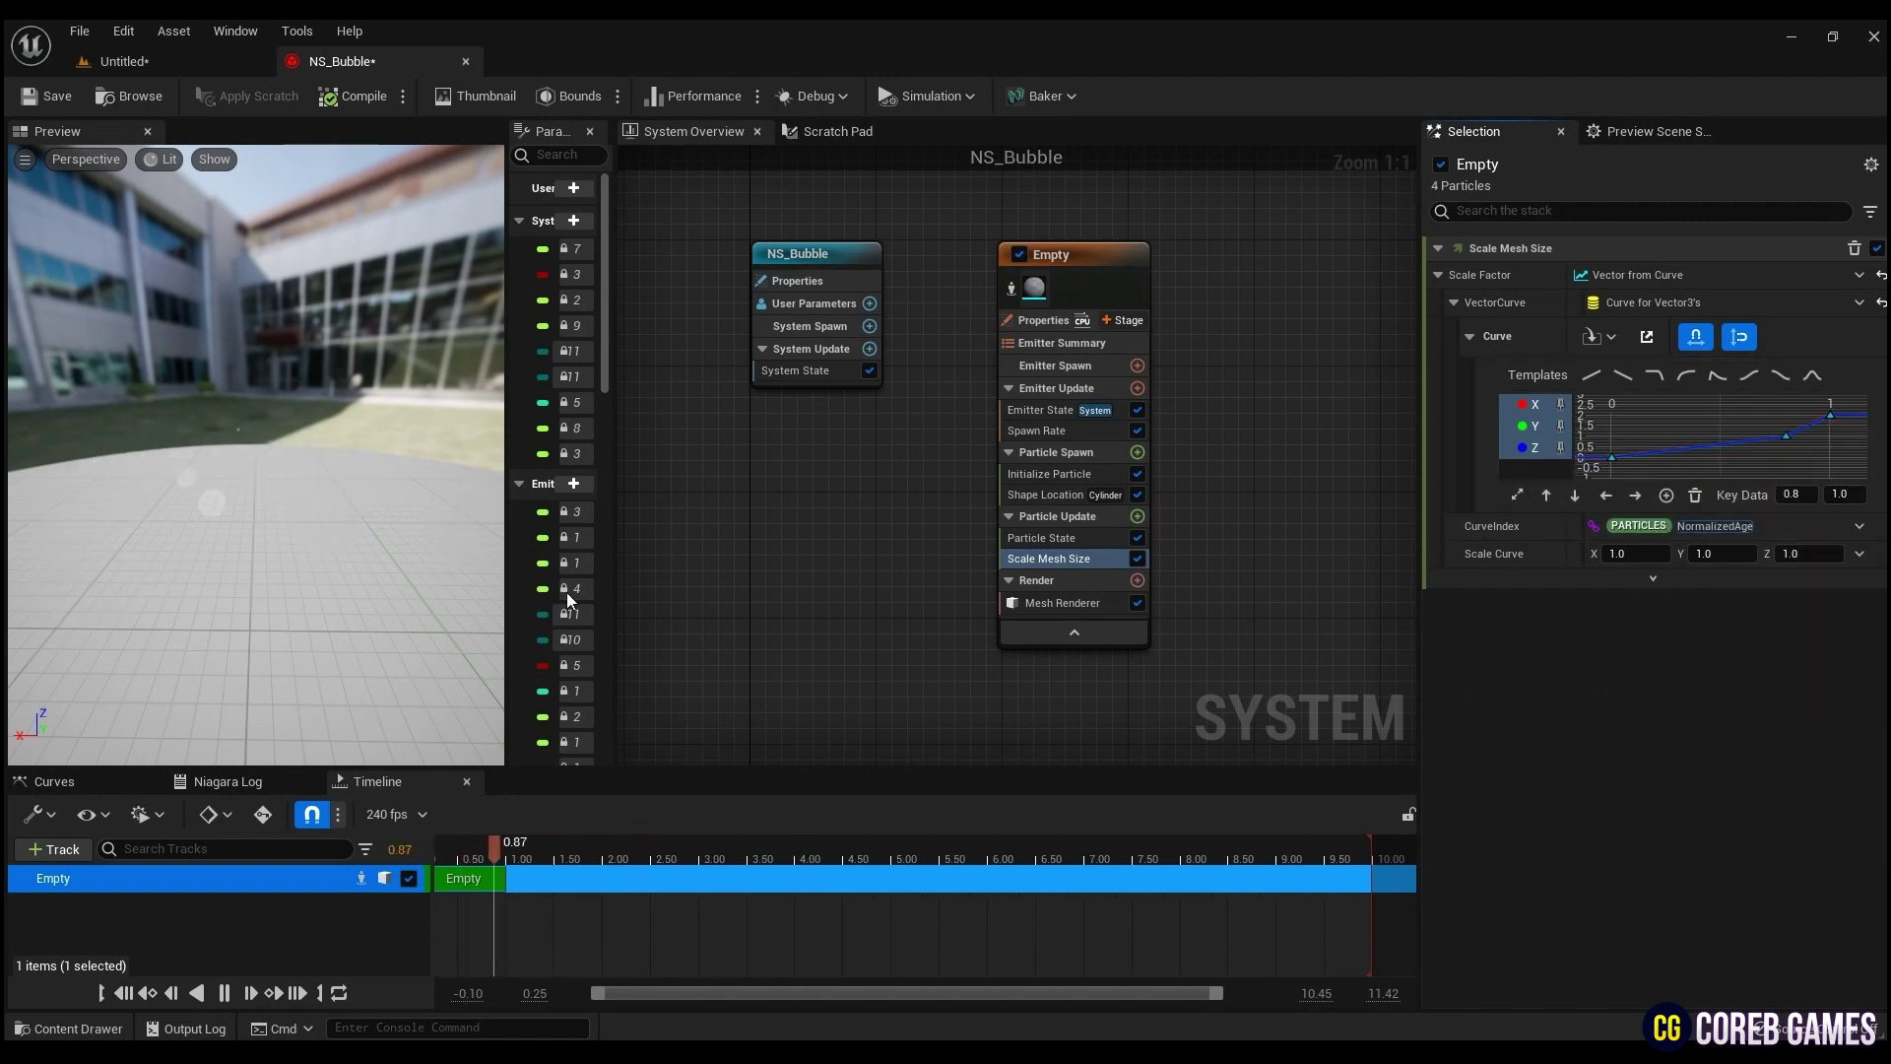
# Add a Color module to Particle Update and set its color to bright green (R 0.111372, G 1.0, B 0.0).
pyautogui.moveTo(304, 593); pyautogui.dragTo(304, 552)
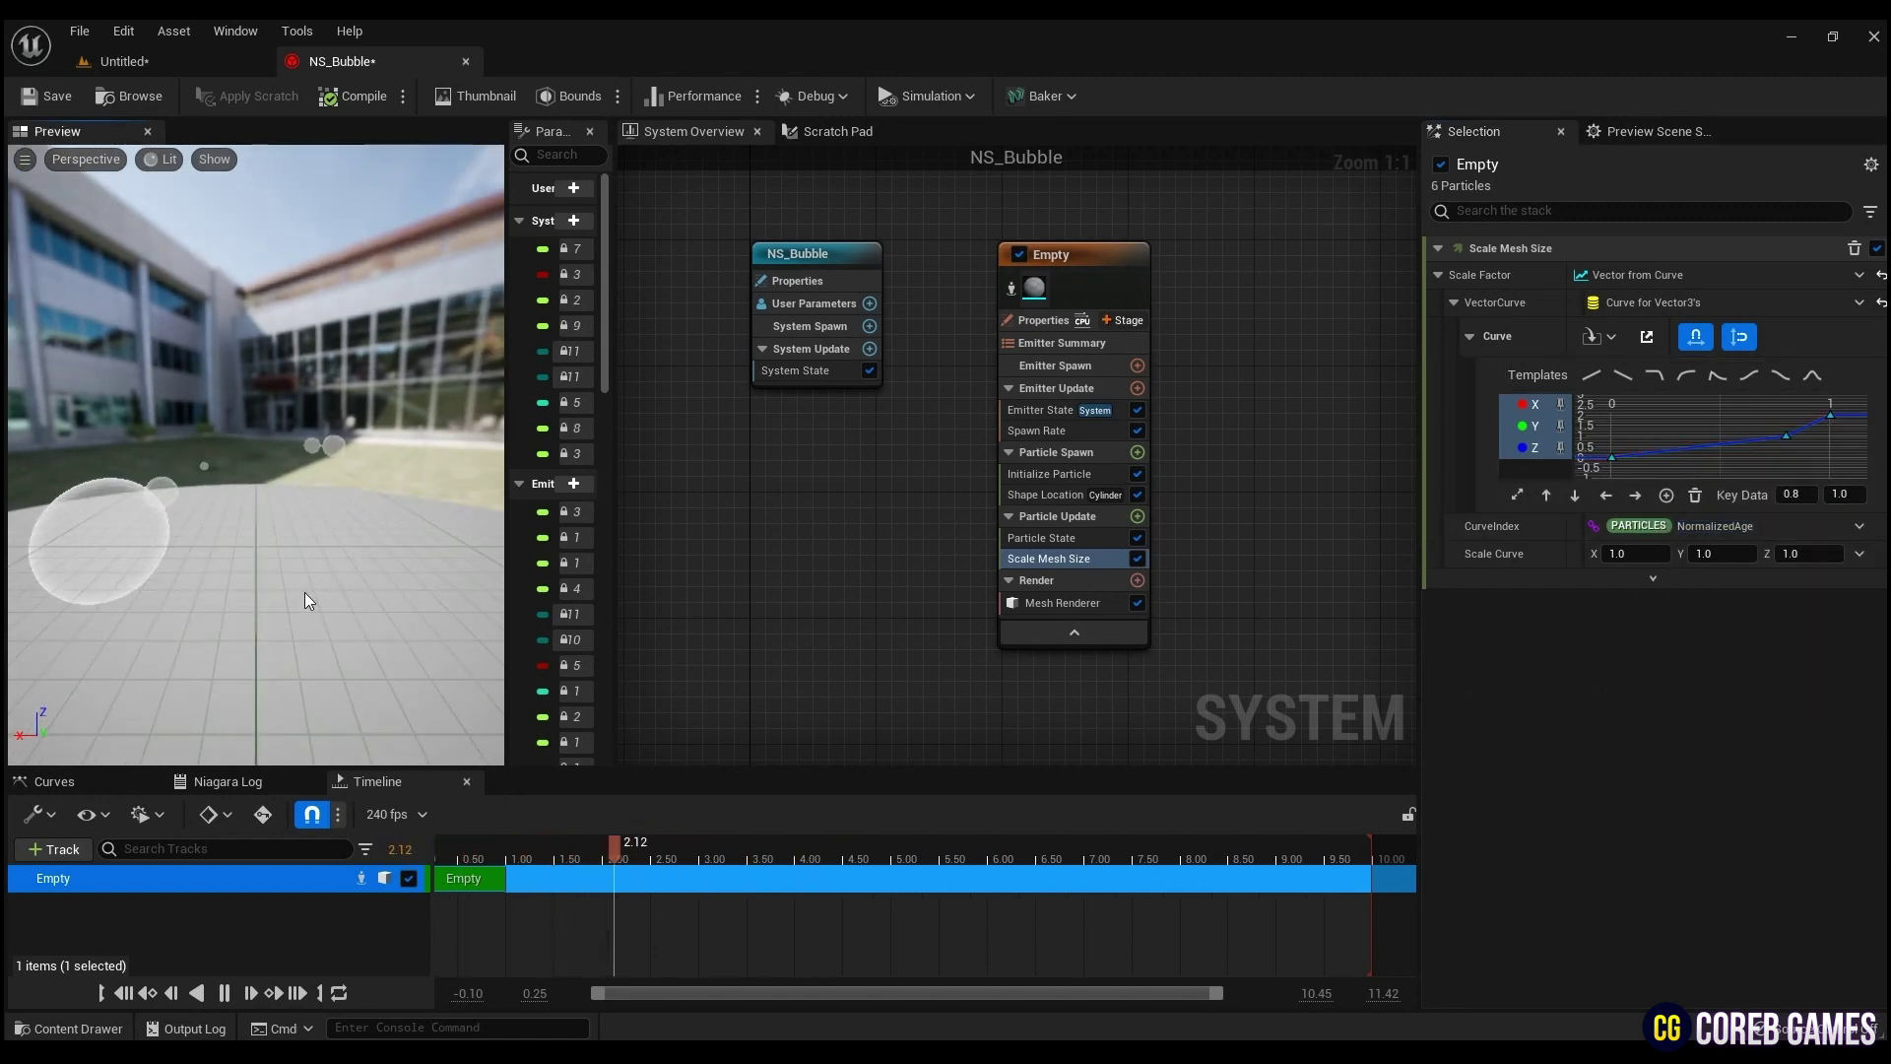
pyautogui.click(1138, 516)
pyautogui.write('color')
pyautogui.press('Return')
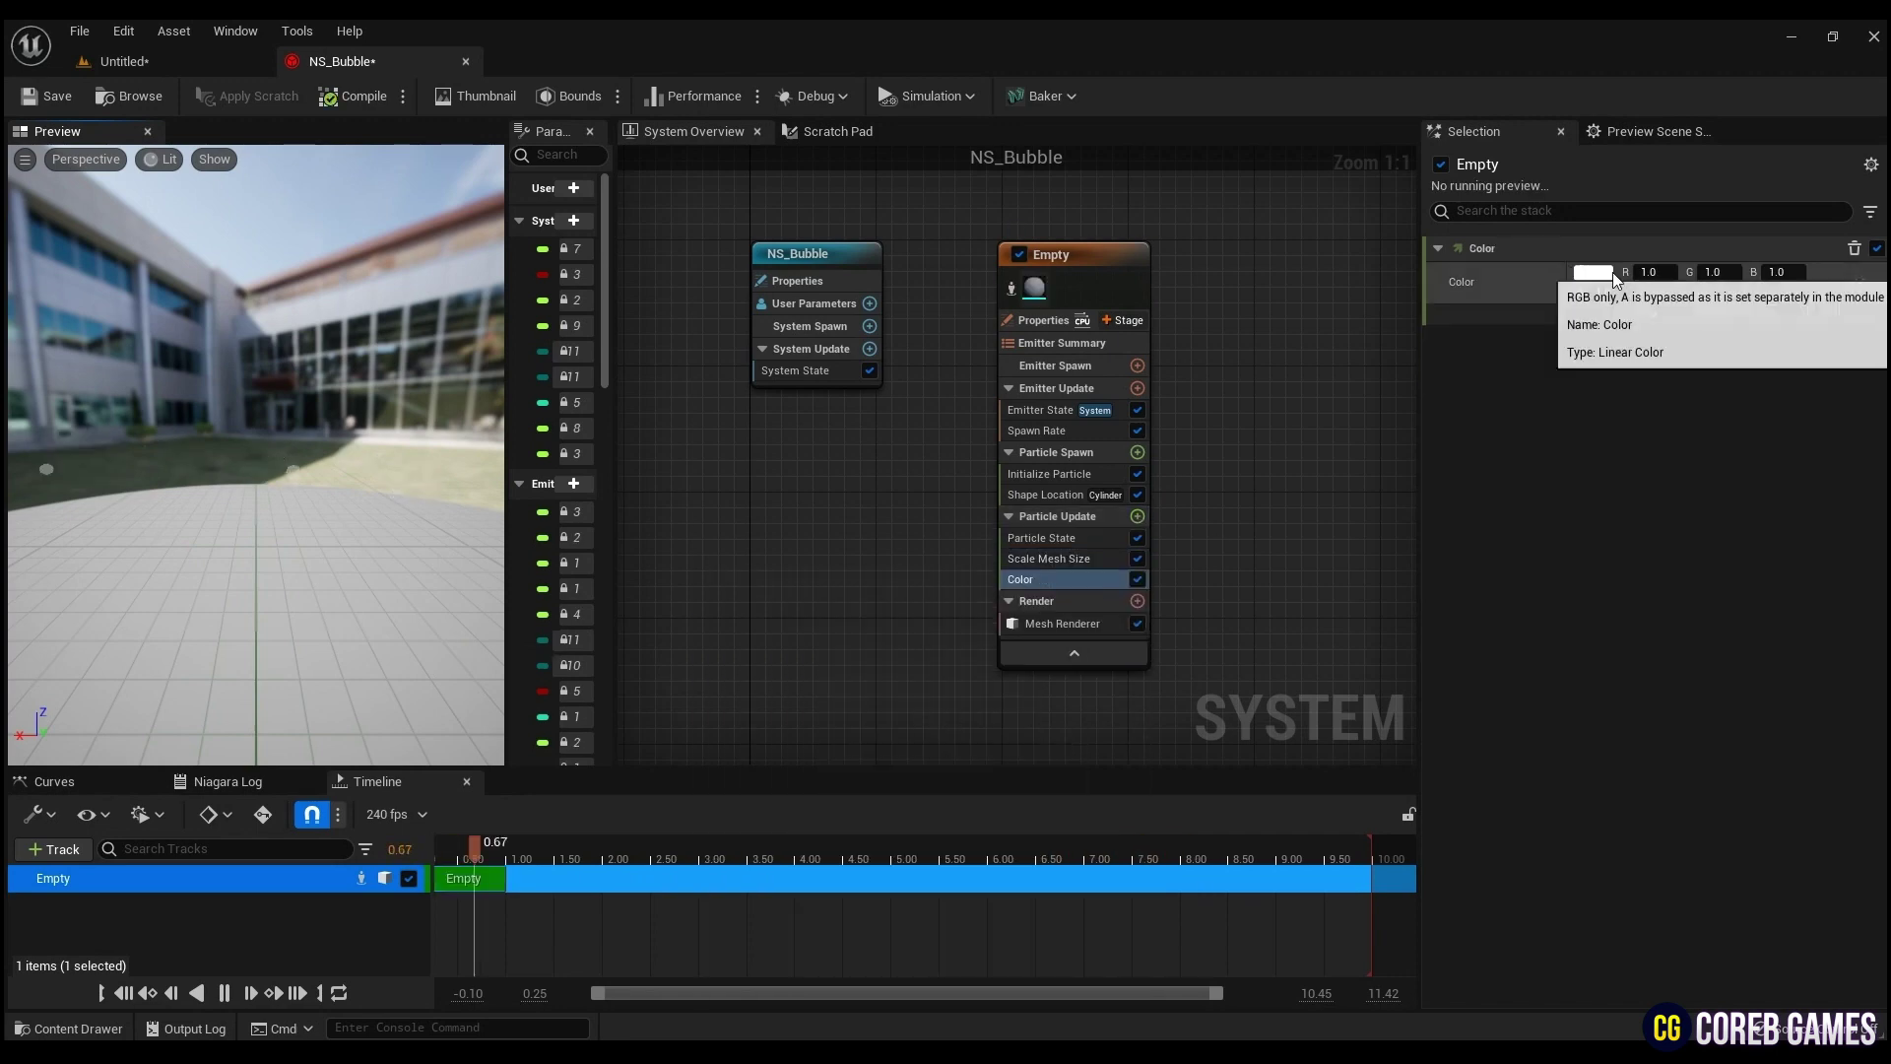
pyautogui.click(1596, 273)
pyautogui.click(1254, 533)
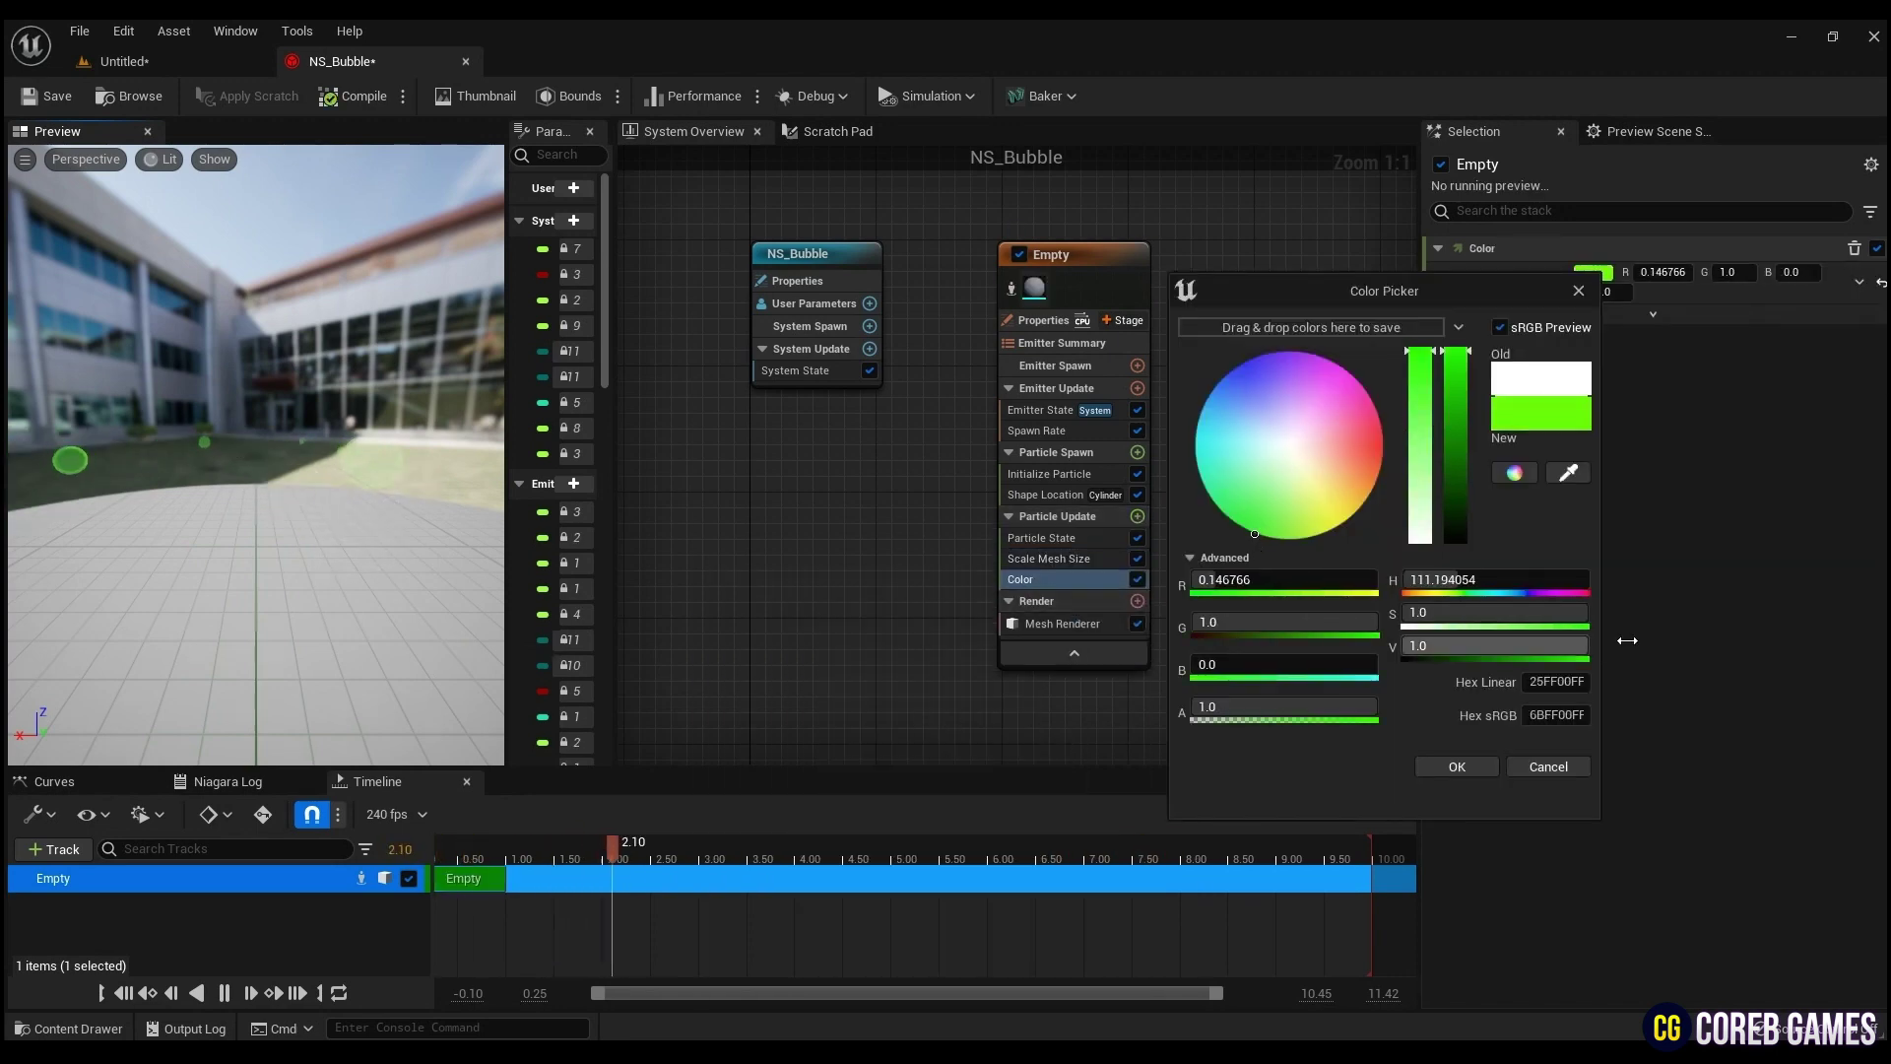
pyautogui.click(1467, 772)
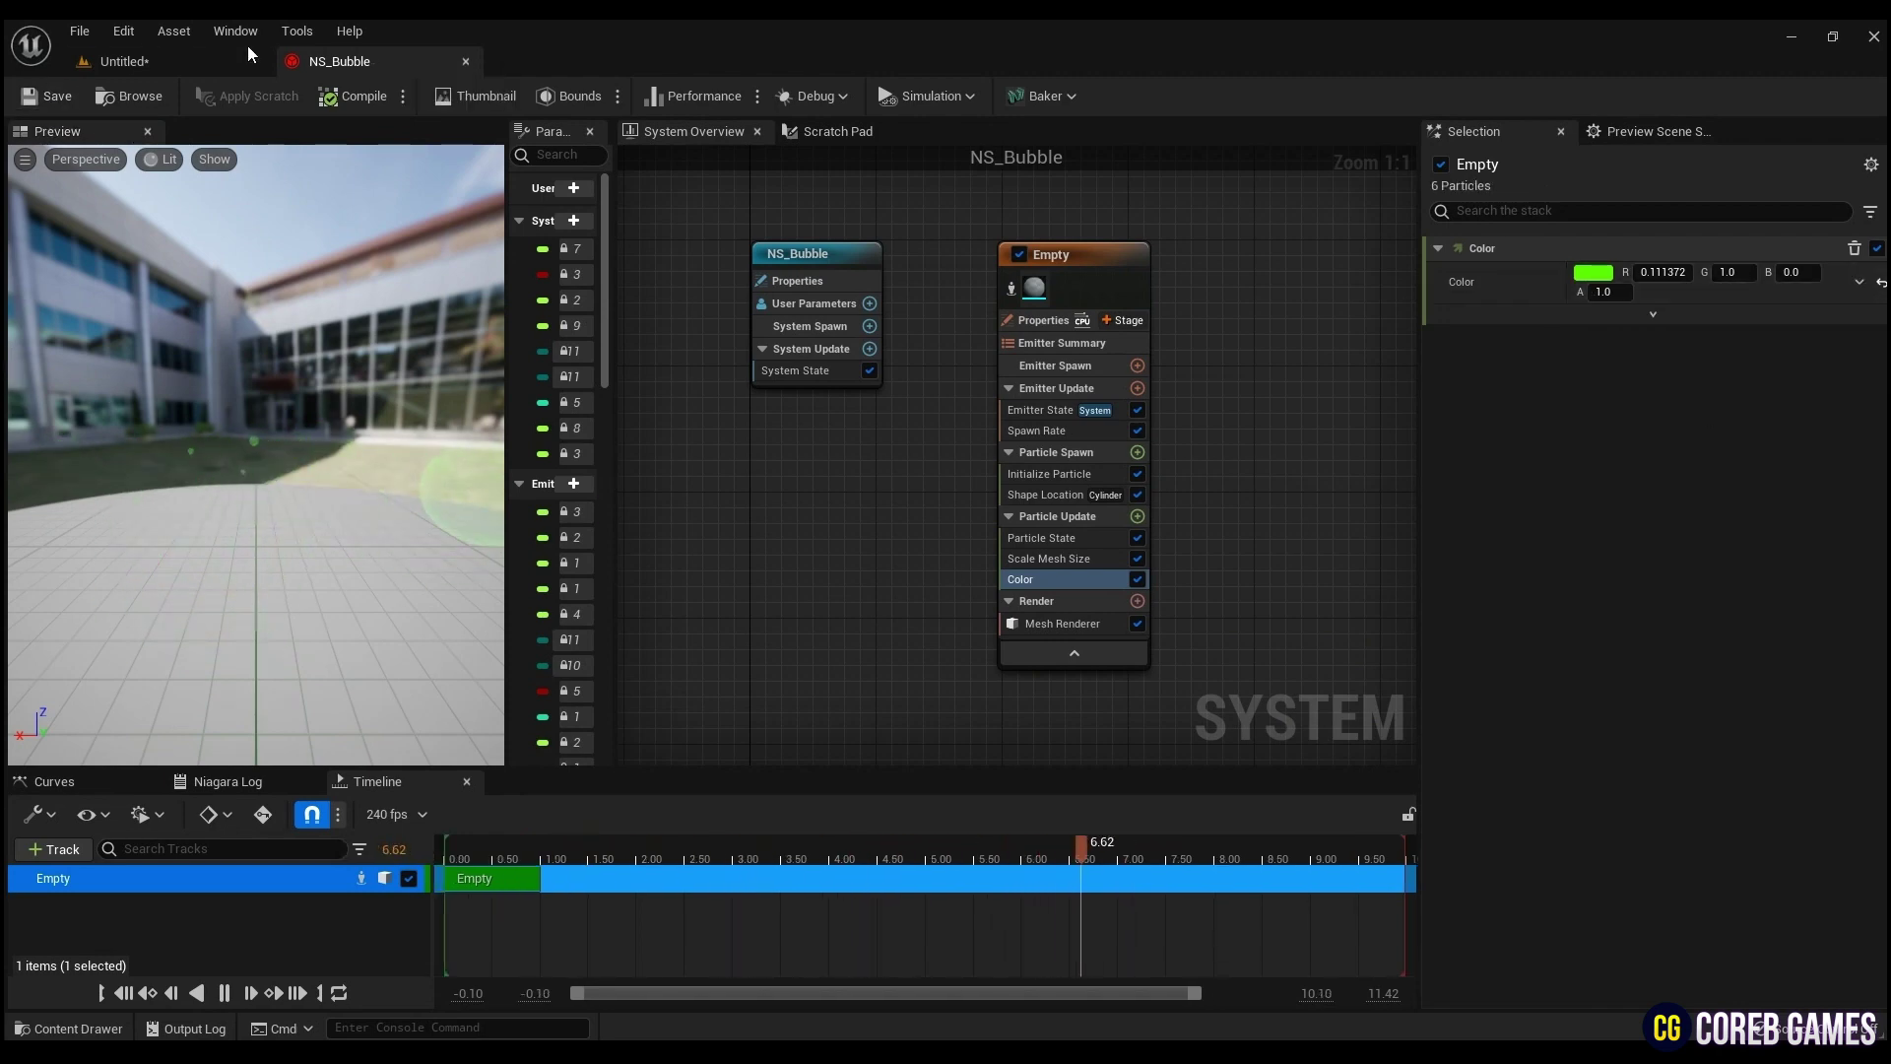
# Switch to the level and place the NS_Bubble system on the ground.
pyautogui.click(184, 57)
pyautogui.moveTo(729, 505); pyautogui.dragTo(773, 511, button='right')
pyautogui.moveTo(936, 476); pyautogui.dragTo(667, 482)
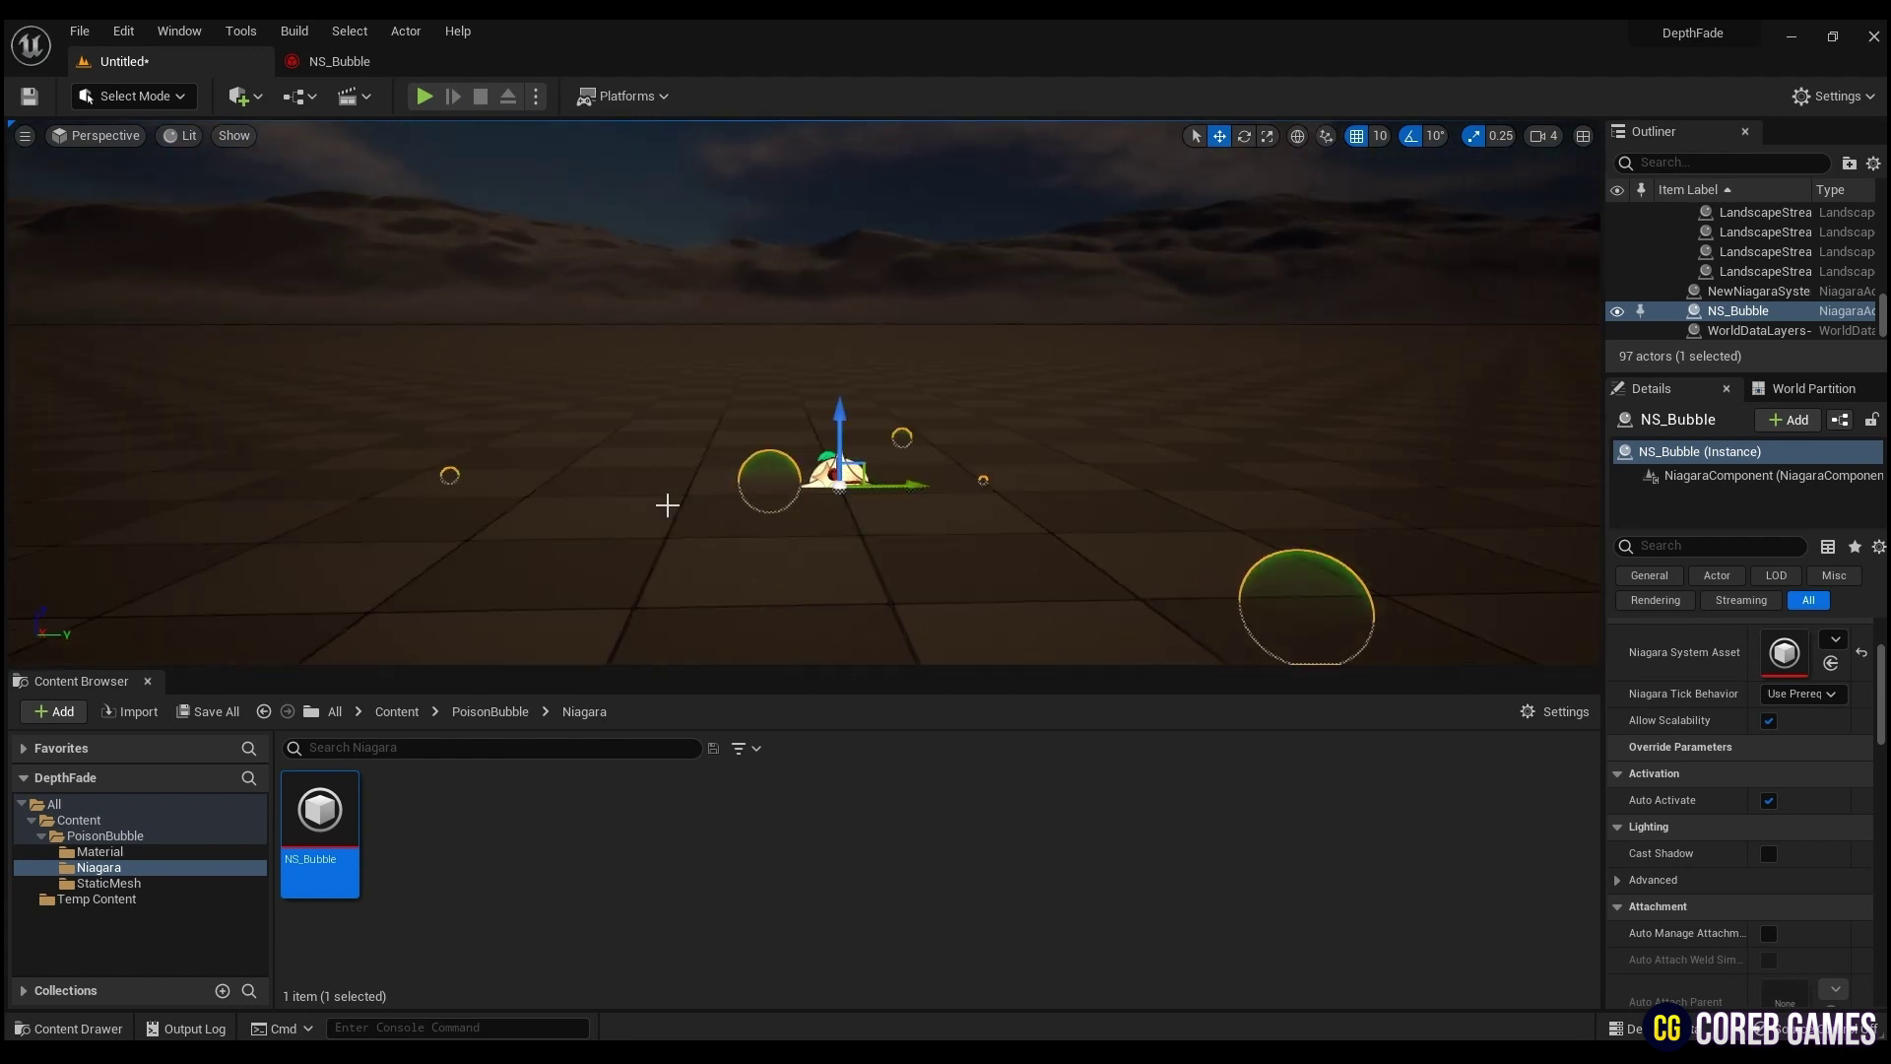